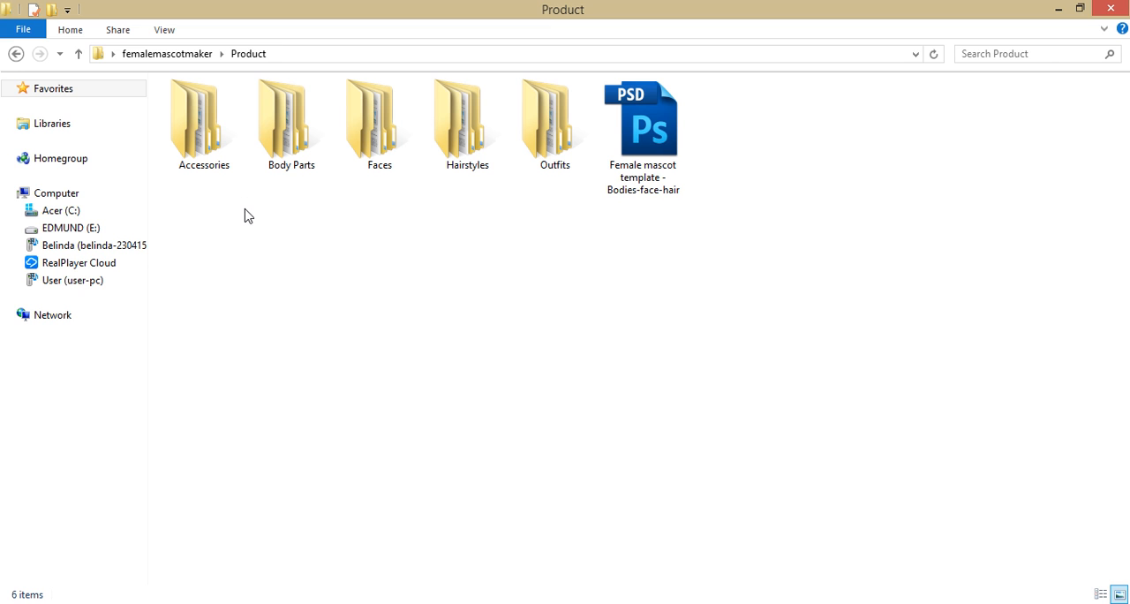
- Look over the Accessories, Body Parts, Faces, Hairstyles and Outfits folders and the female mascot template PSD in the Product folder
{"action": "left_click", "coordinate": [217, 166]}
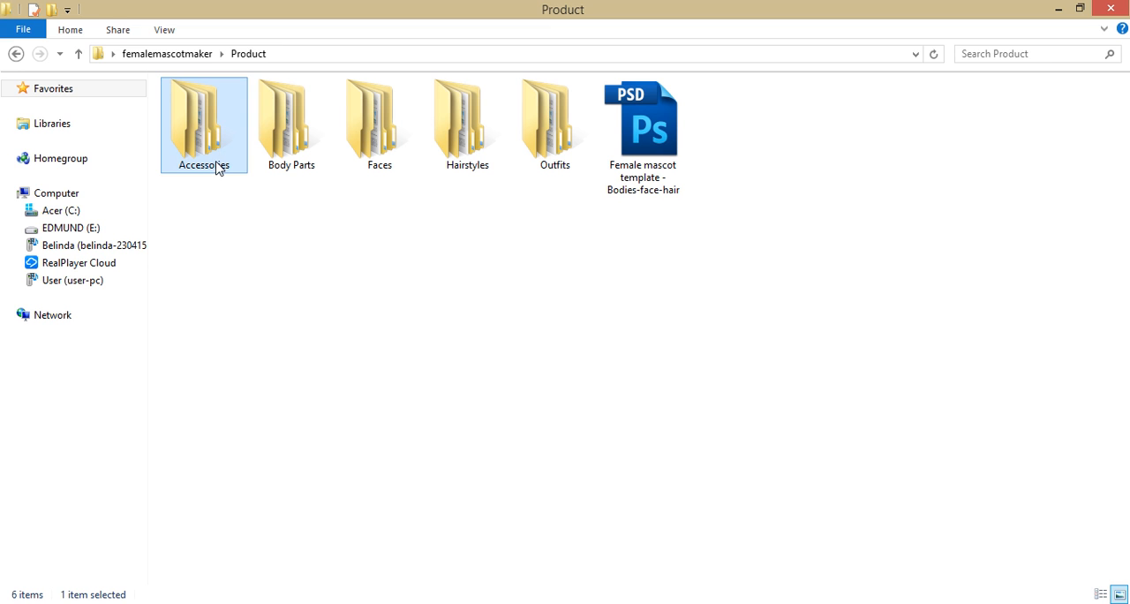
{"action": "left_click", "coordinate": [288, 140]}
{"action": "left_click", "coordinate": [362, 141]}
{"action": "left_click", "coordinate": [468, 114]}
{"action": "left_click", "coordinate": [558, 120]}
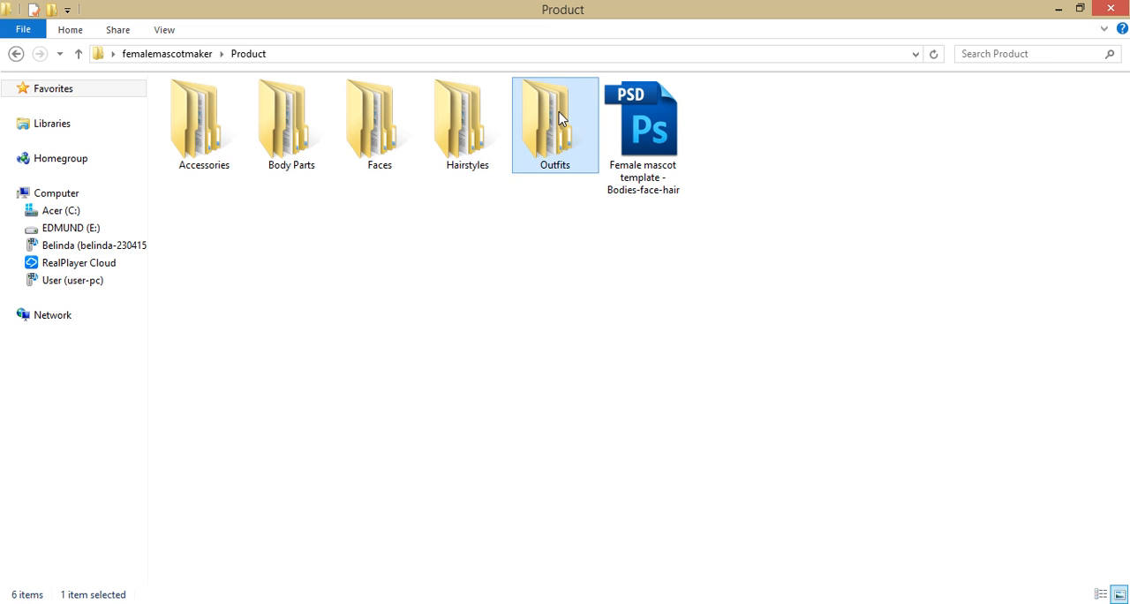
{"action": "left_click", "coordinate": [718, 410]}
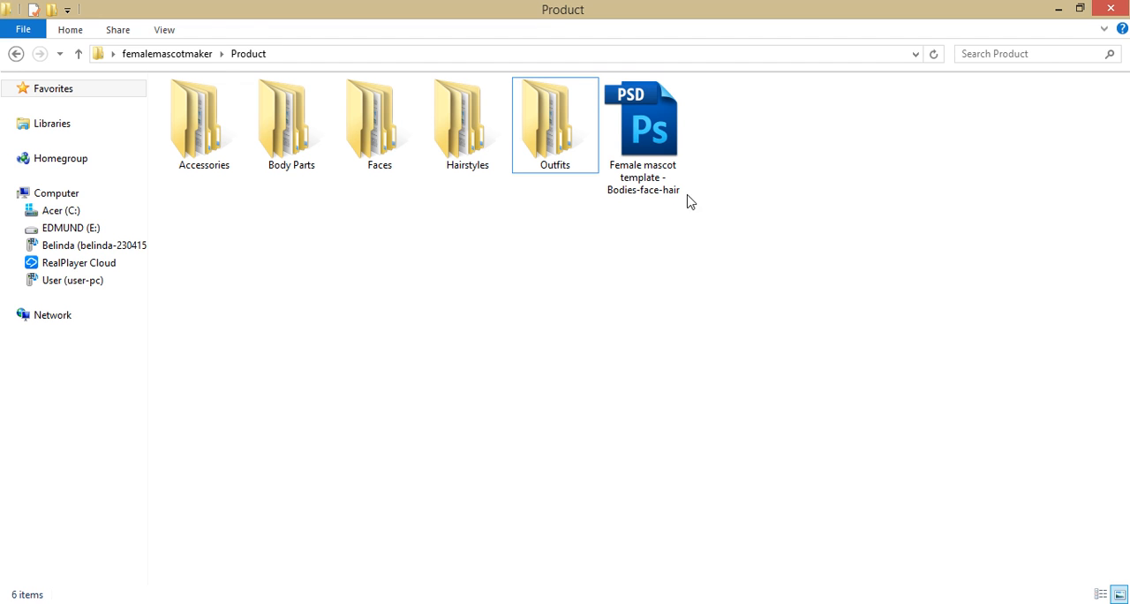
{"action": "left_click", "coordinate": [671, 155]}
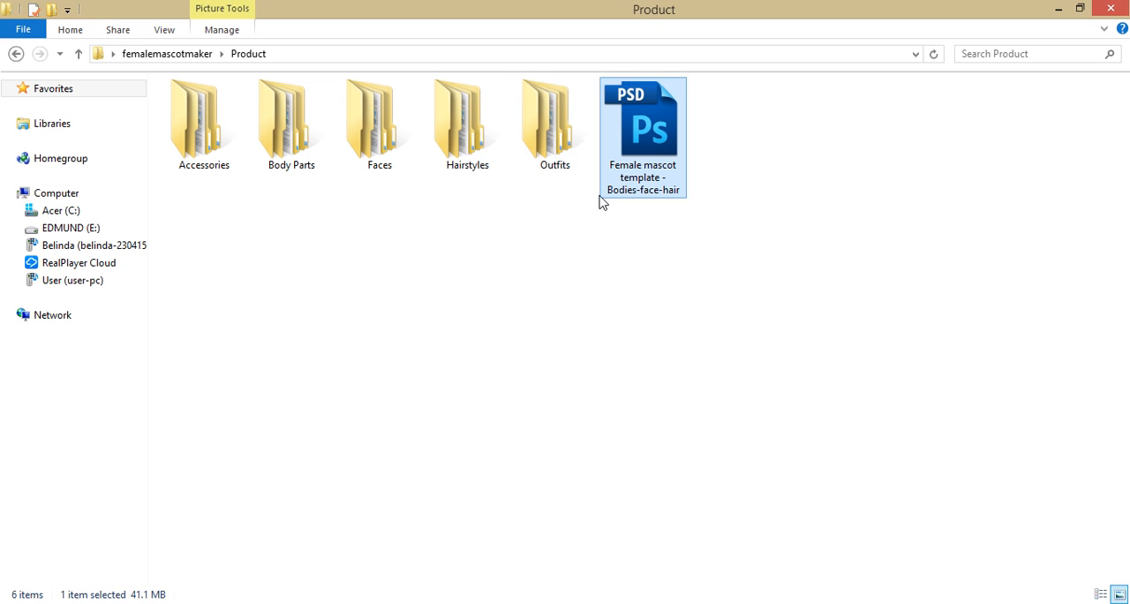
{"action": "left_click", "coordinate": [565, 206]}
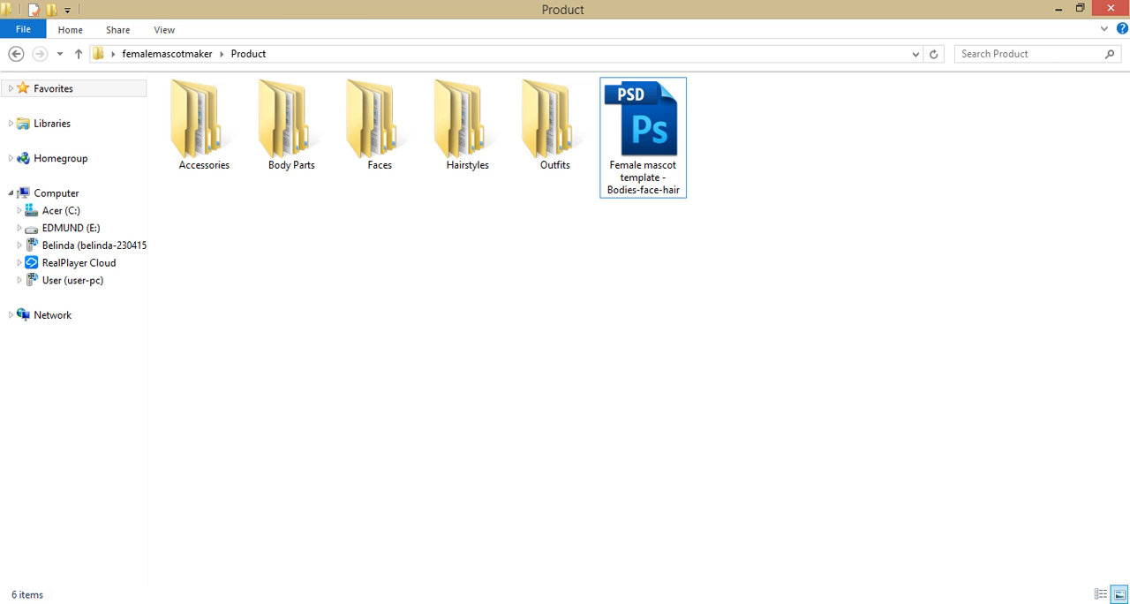
- Switch to Photoshop and create a new white 1366 x 768 pixel RGB document at 96 pixels/inch
{"action": "left_click", "coordinate": [55, 603]}
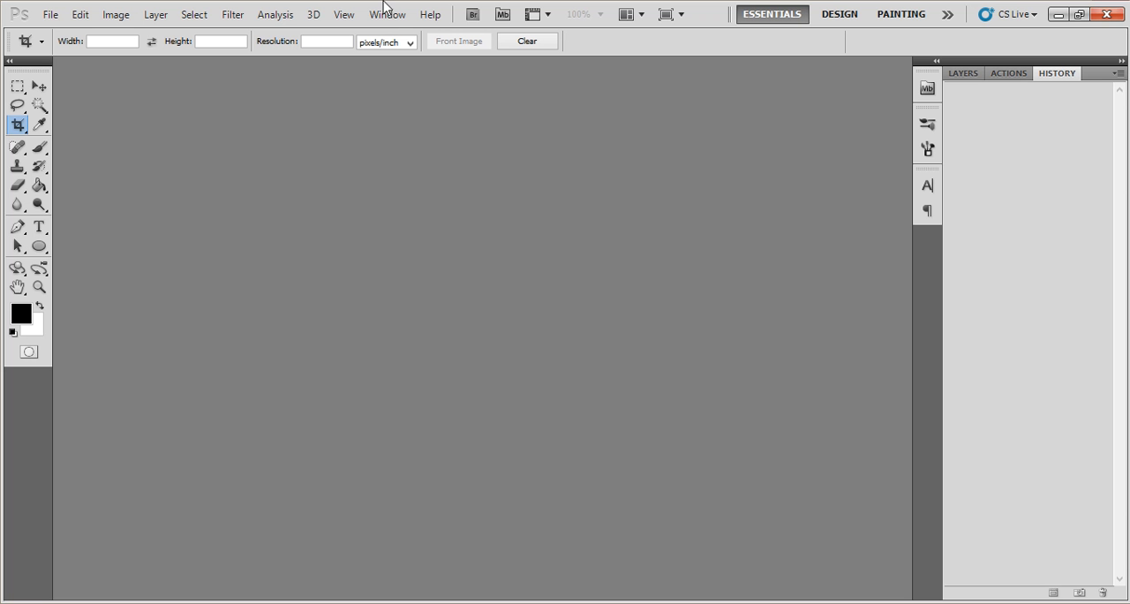
{"action": "left_click", "coordinate": [43, 15]}
{"action": "left_click", "coordinate": [55, 30]}
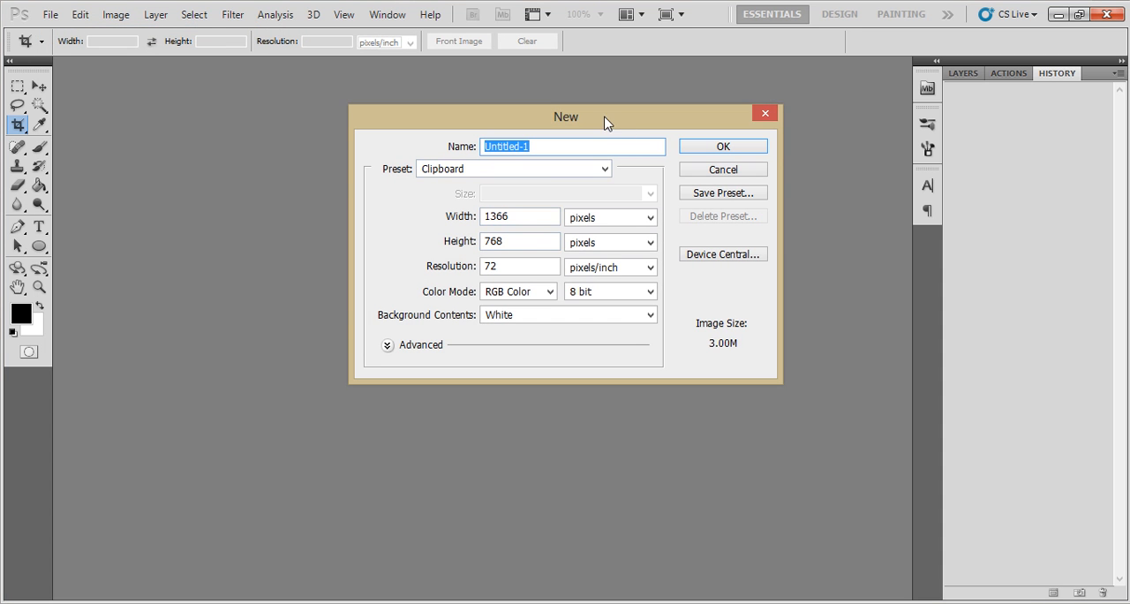
{"action": "left_click_drag", "start_coordinate": [608, 121], "coordinate": [593, 134]}
{"action": "left_click_drag", "start_coordinate": [511, 280], "coordinate": [459, 283]}
{"action": "left_click", "coordinate": [495, 275]}
{"action": "type", "text": "96"}
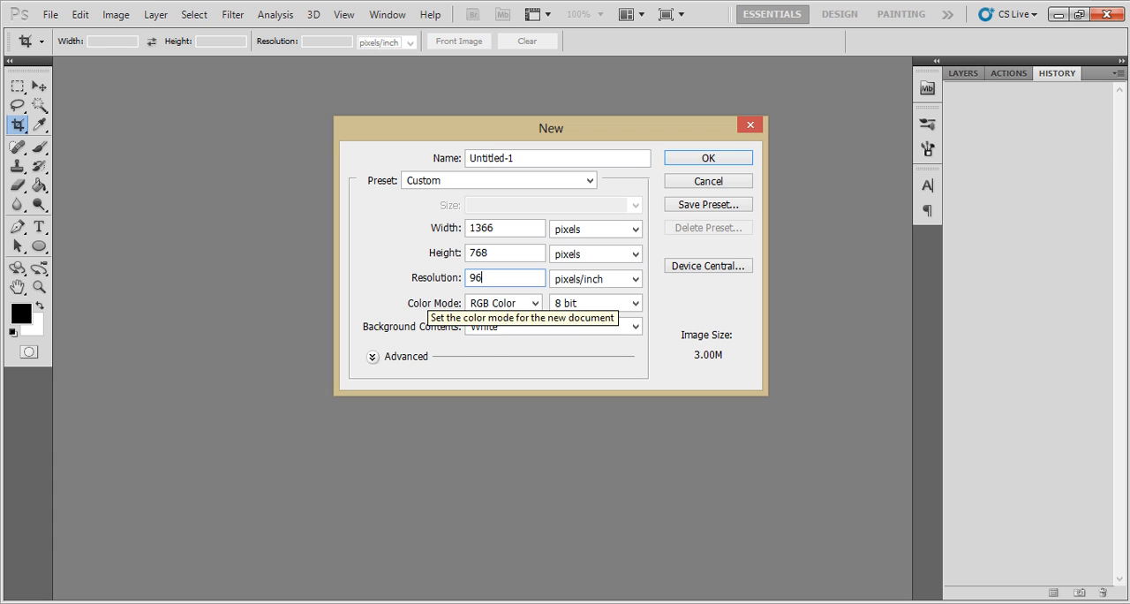
{"action": "left_click", "coordinate": [519, 249]}
{"action": "left_click", "coordinate": [499, 277]}
{"action": "left_click_drag", "start_coordinate": [492, 277], "coordinate": [456, 276]}
{"action": "left_click", "coordinate": [507, 231]}
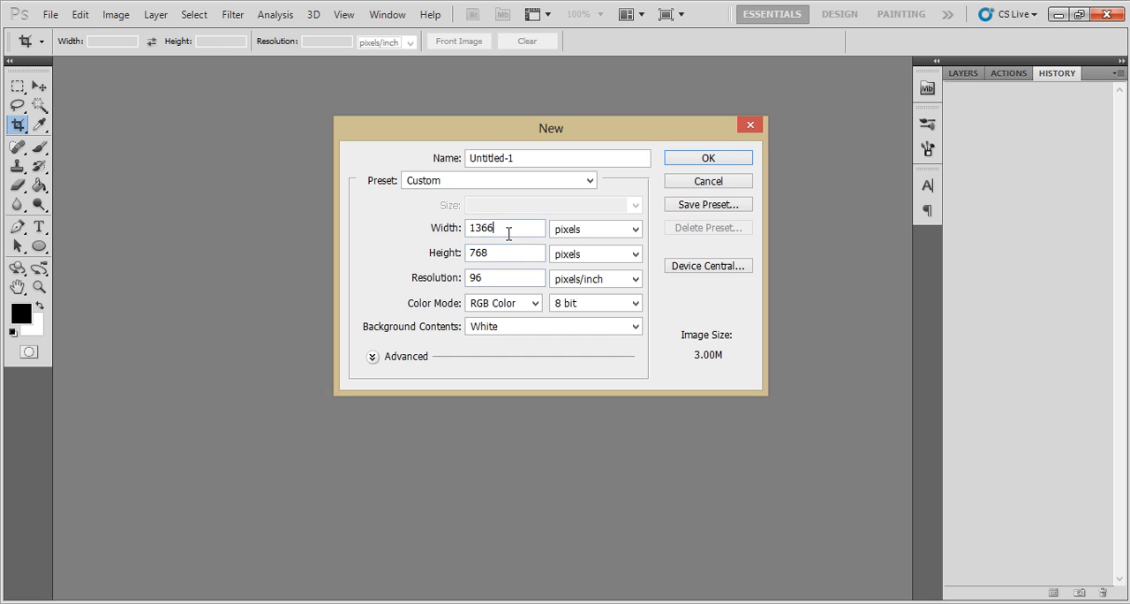
{"action": "left_click", "coordinate": [743, 160]}
- Undock the blank document into its own floating window and activate the Move tool
{"action": "left_click_drag", "start_coordinate": [160, 68], "coordinate": [251, 112]}
{"action": "key", "text": "v"}
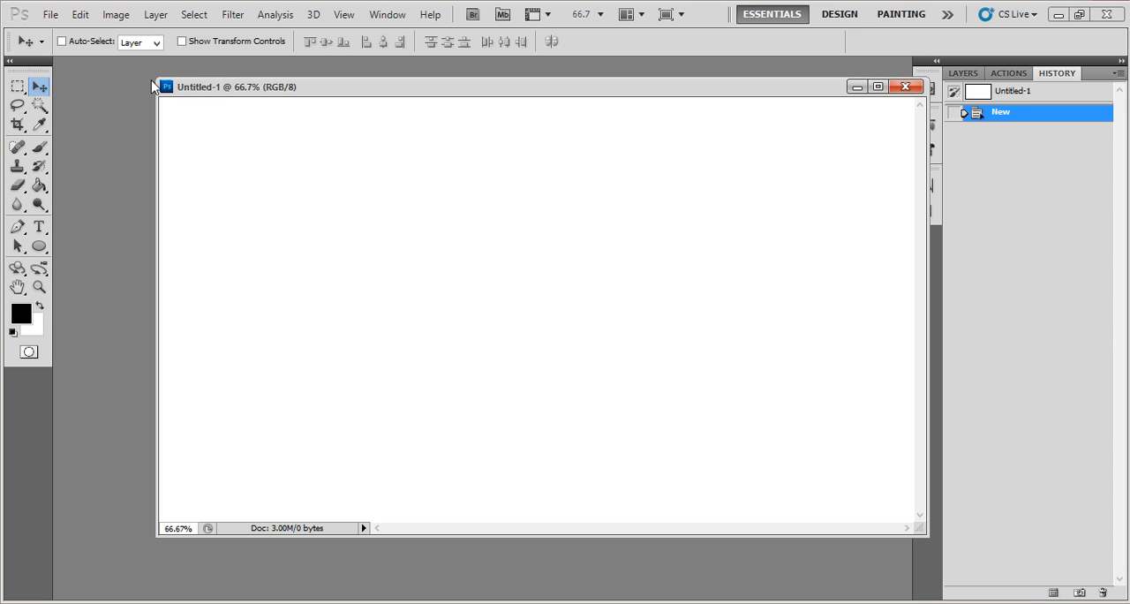
{"action": "left_click_drag", "start_coordinate": [160, 84], "coordinate": [151, 77]}
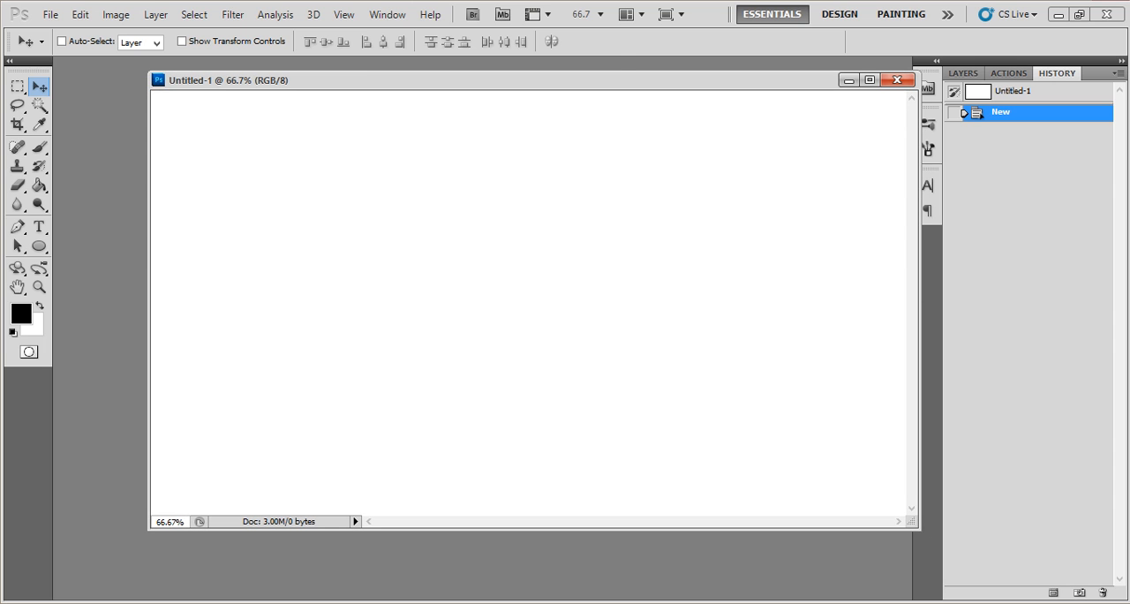
- Switch to File Explorer and open the 25% folder inside Body Parts
{"action": "key", "text": "alt+Tab"}
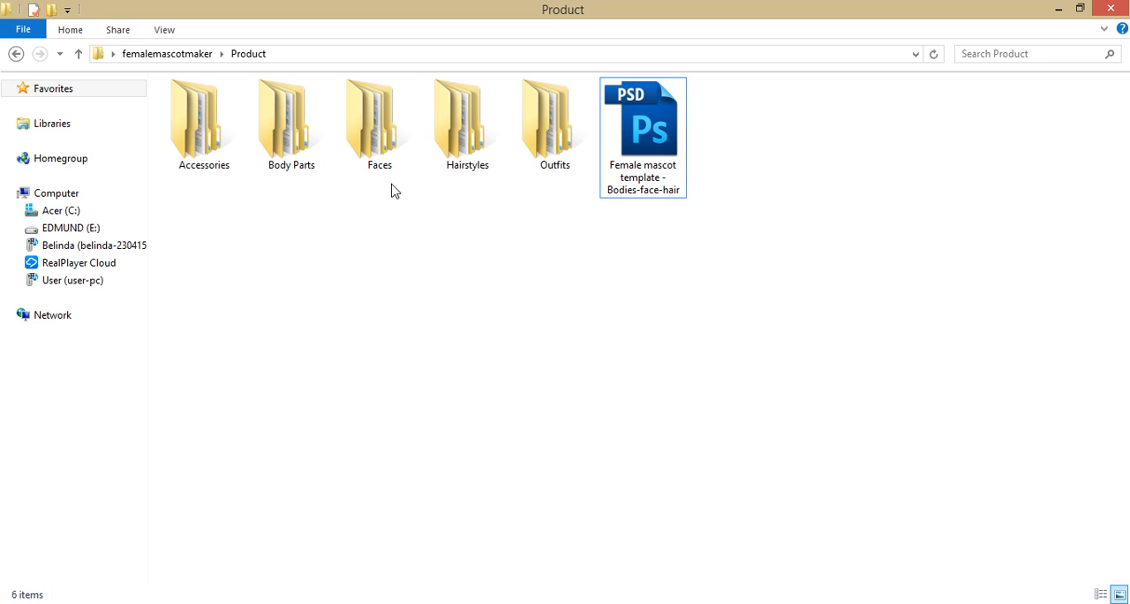
{"action": "double_click", "coordinate": [295, 152]}
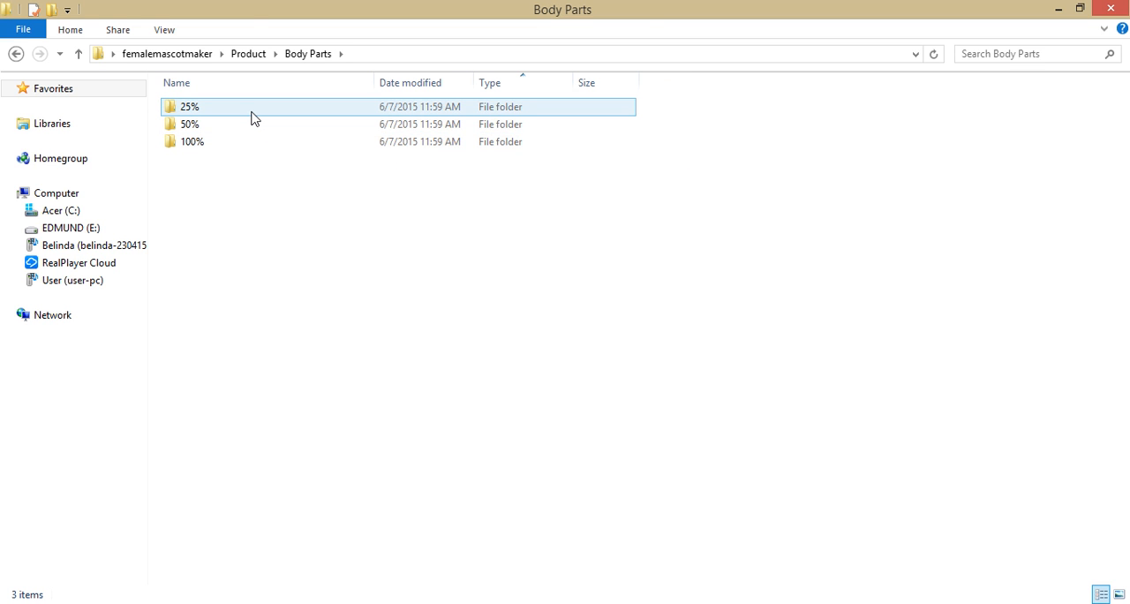
{"action": "left_click", "coordinate": [251, 125]}
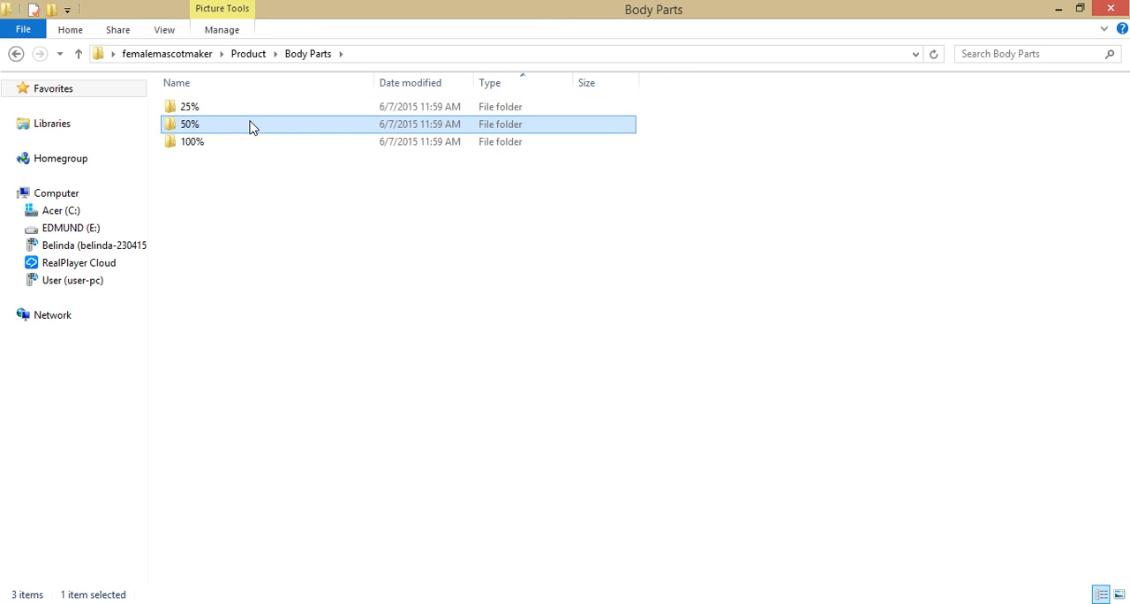
{"action": "left_click", "coordinate": [234, 149]}
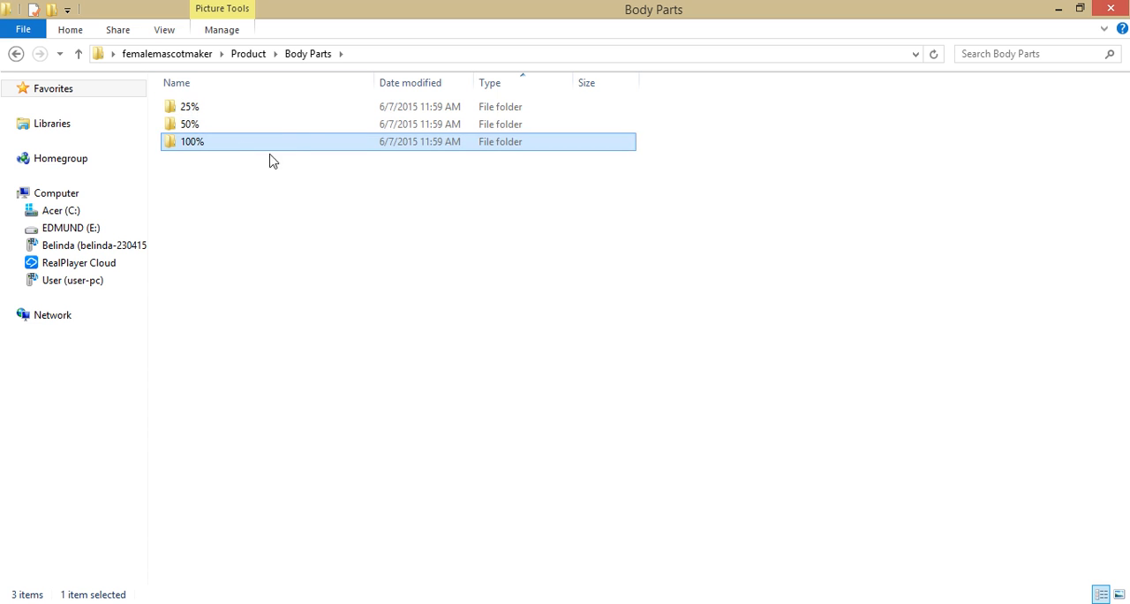
{"action": "left_click", "coordinate": [330, 107]}
{"action": "left_click", "coordinate": [341, 129]}
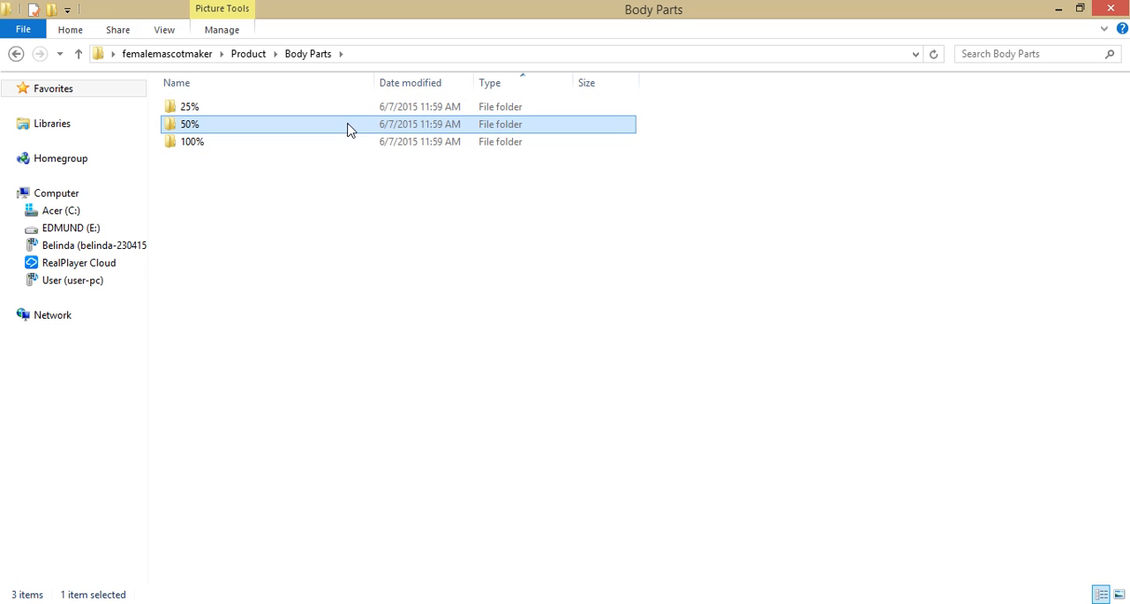
{"action": "double_click", "coordinate": [348, 111]}
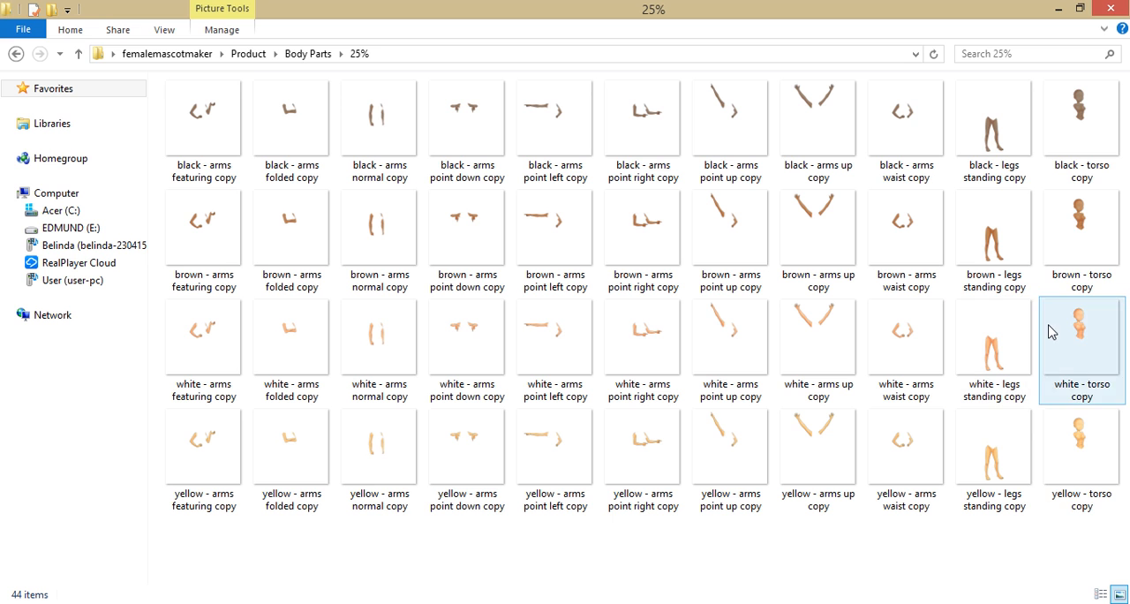
- Open the white - torso copy image in Photoshop and float it in its own window
{"action": "left_click", "coordinate": [1087, 430]}
{"action": "left_click", "coordinate": [1102, 346]}
{"action": "left_click", "coordinate": [1081, 115]}
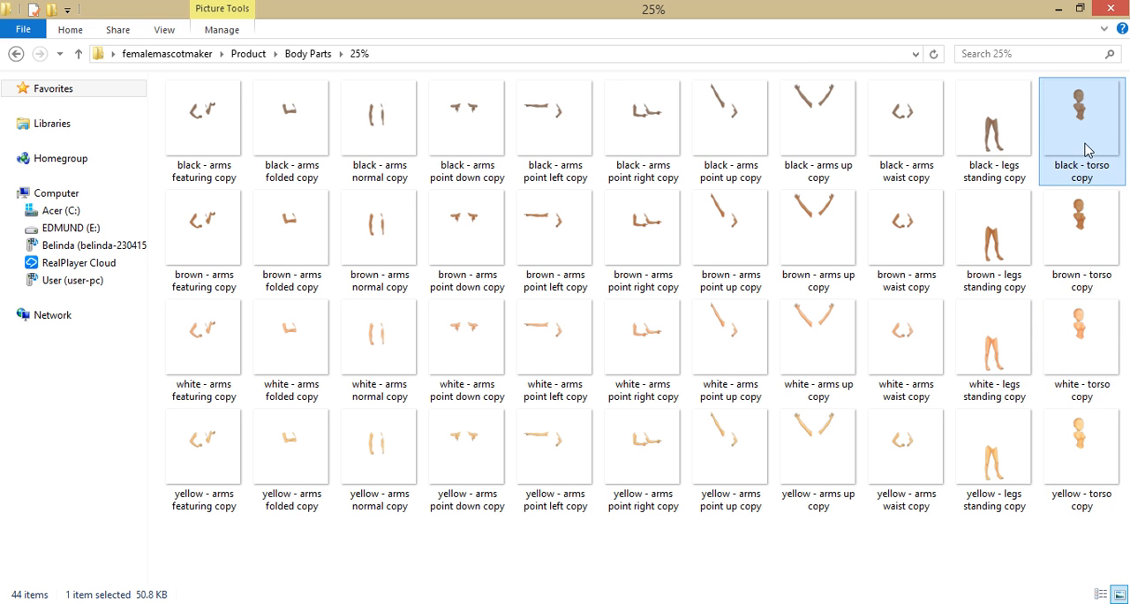
{"action": "left_click", "coordinate": [1084, 359]}
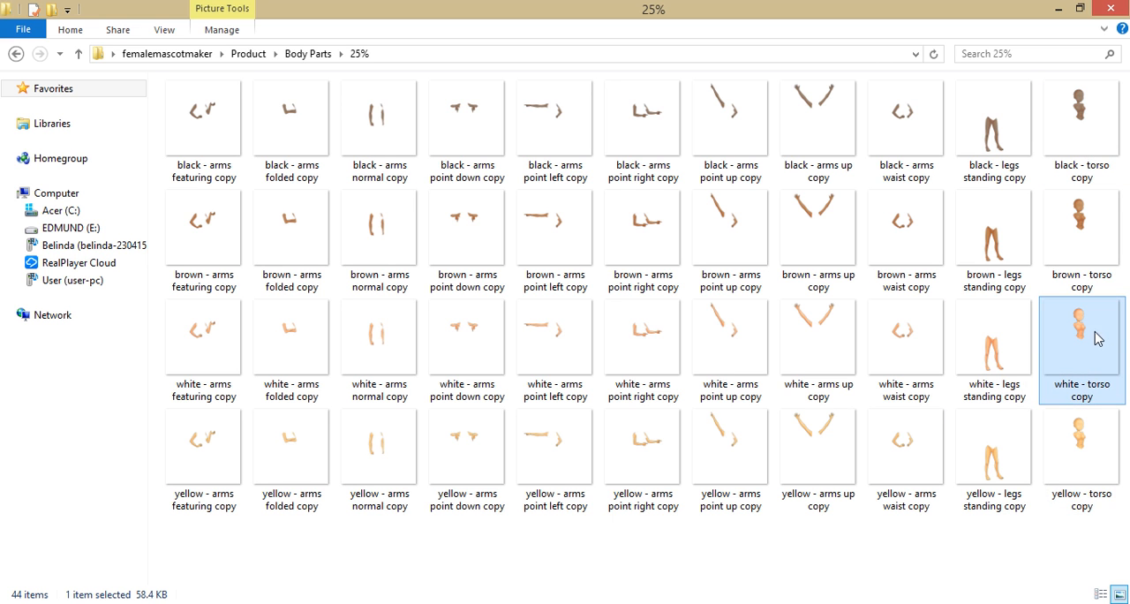
{"action": "left_click_drag", "start_coordinate": [1076, 344], "coordinate": [114, 197]}
{"action": "key", "text": "alt+Tab"}
{"action": "left_click_drag", "start_coordinate": [79, 66], "coordinate": [119, 168]}
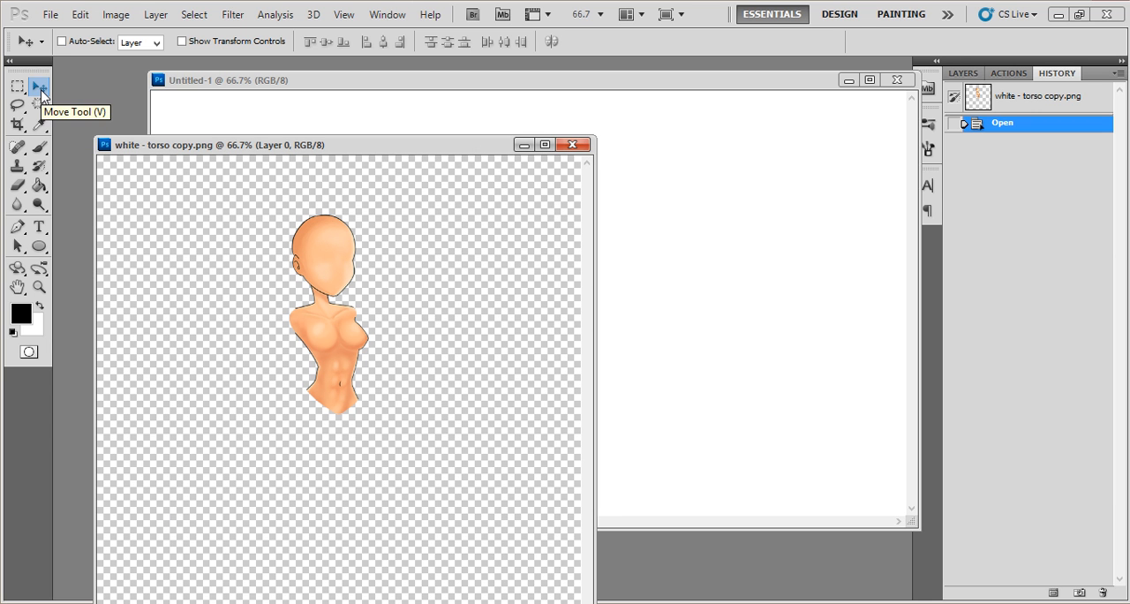
- Copy the torso into the Untitled-1 document with the Move tool and close the torso source image
{"action": "left_click_drag", "start_coordinate": [328, 259], "coordinate": [472, 208]}
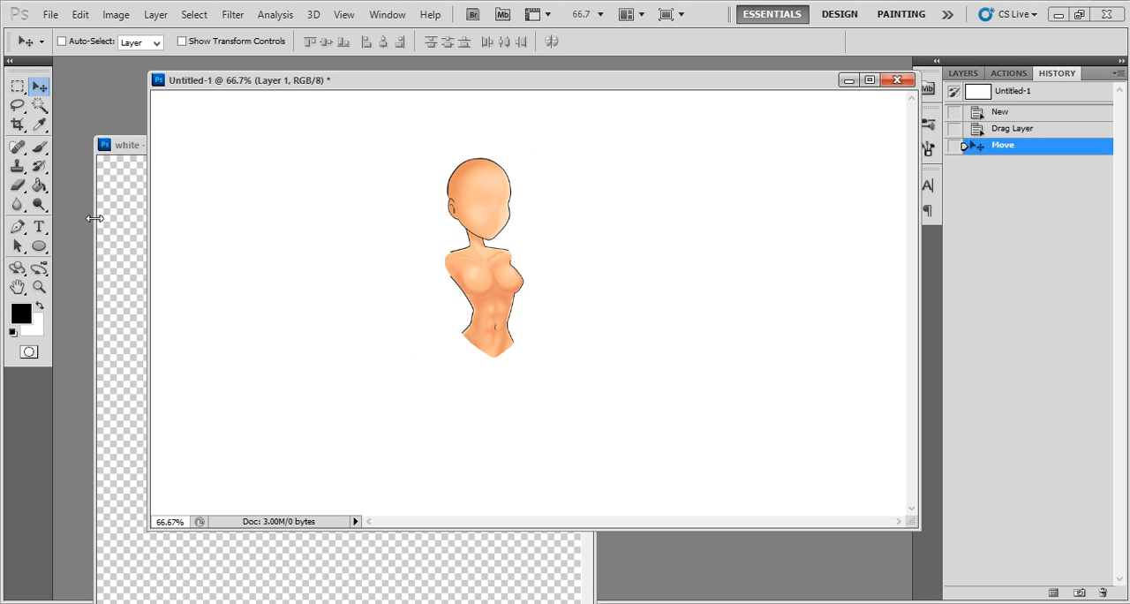
{"action": "left_click", "coordinate": [112, 238]}
{"action": "left_click", "coordinate": [579, 144]}
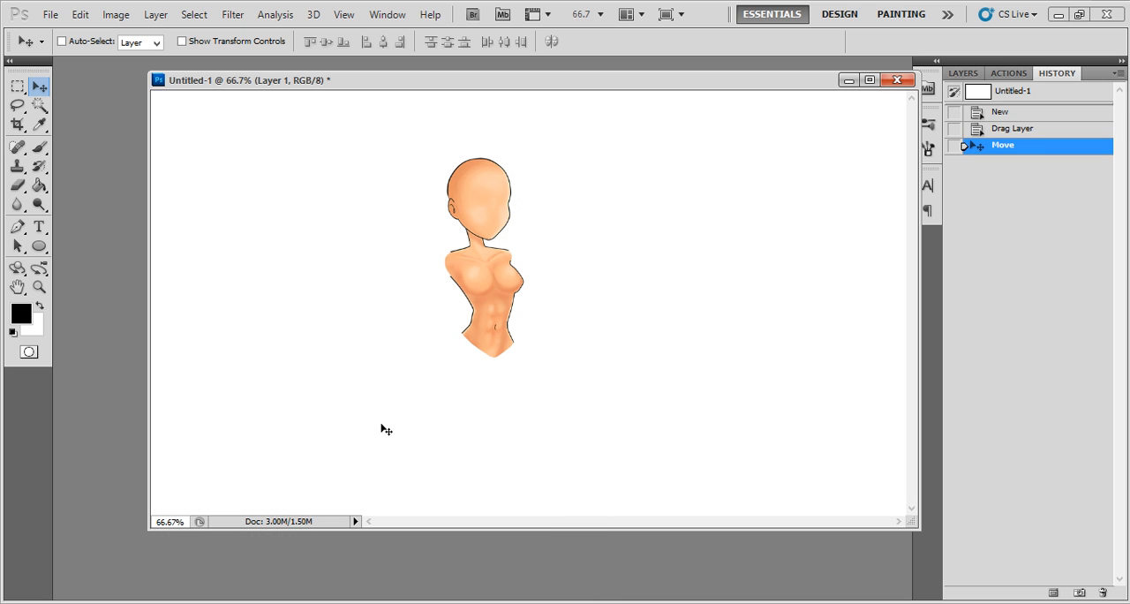
- Shrink the File Explorer window so it sits over Photoshop, and reposition the Untitled-1 document window
{"action": "key", "text": "alt+Tab"}
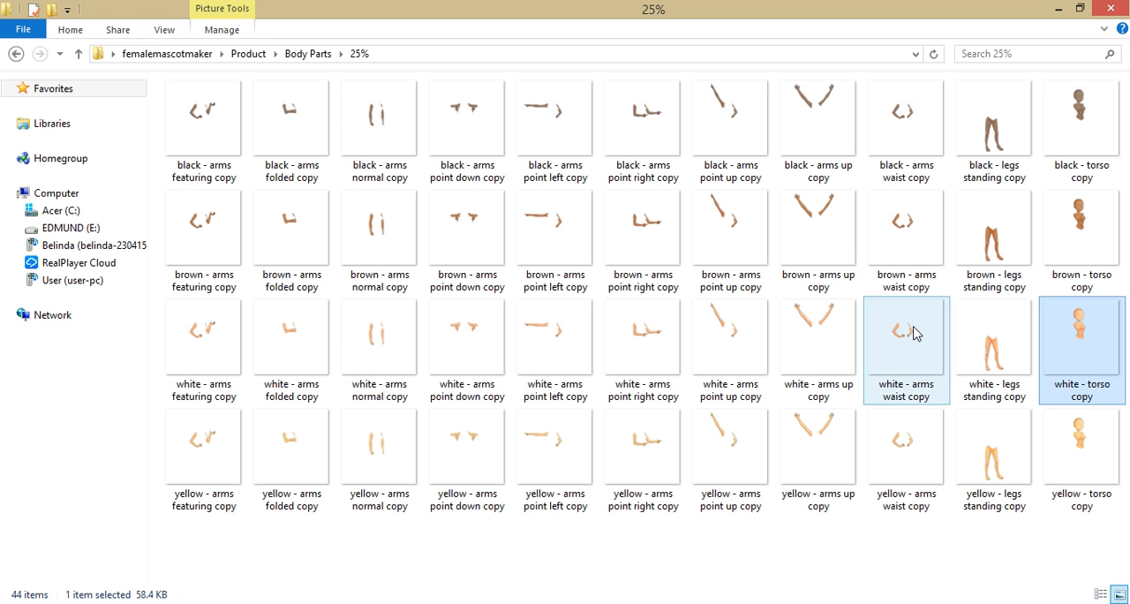
{"action": "left_click", "coordinate": [1079, 8]}
{"action": "left_click_drag", "start_coordinate": [582, 101], "coordinate": [959, 134]}
{"action": "left_click_drag", "start_coordinate": [742, 82], "coordinate": [683, 74]}
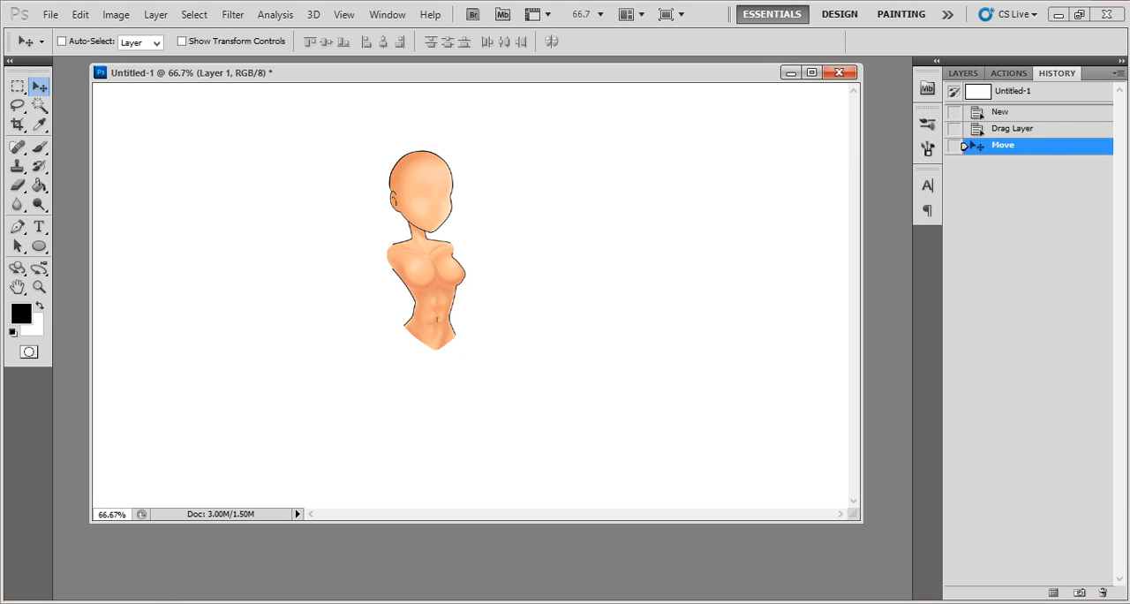
- Bring up the 25% folder window and select the white - arms folded copy image
{"action": "left_click", "coordinate": [148, 602]}
{"action": "scroll", "coordinate": [944, 341], "scroll_direction": "down", "scroll_amount": 6}
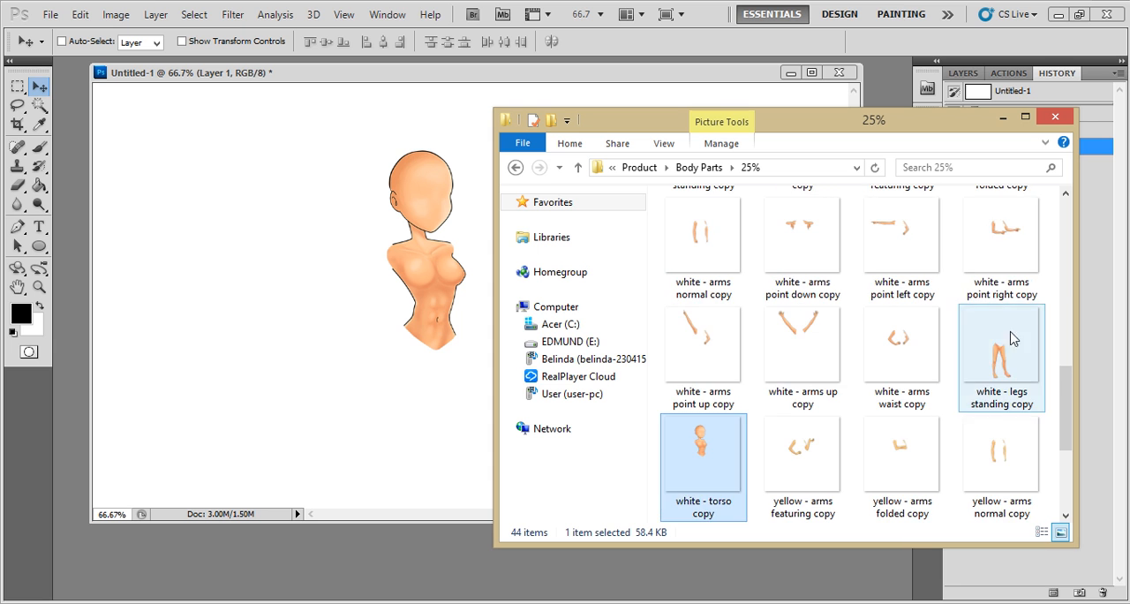
{"action": "scroll", "coordinate": [1007, 250], "scroll_direction": "up", "scroll_amount": 2}
{"action": "left_click", "coordinate": [1022, 340]}
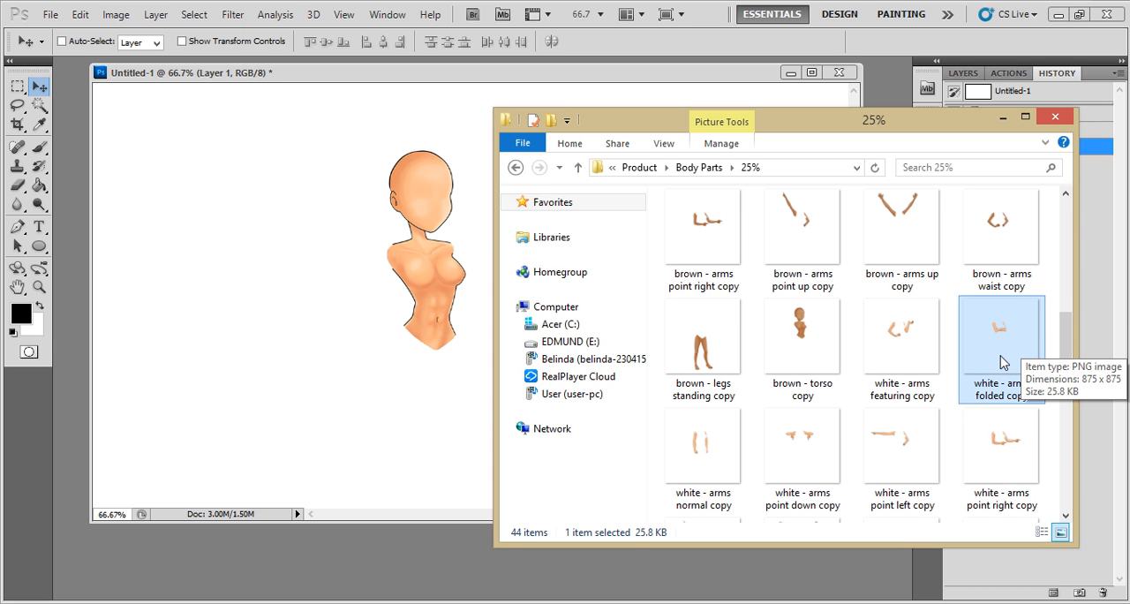
- Try placing the white - arms folded copy image directly into the Untitled-1 document, and delete the placed layer
{"action": "left_click_drag", "start_coordinate": [1000, 354], "coordinate": [407, 340]}
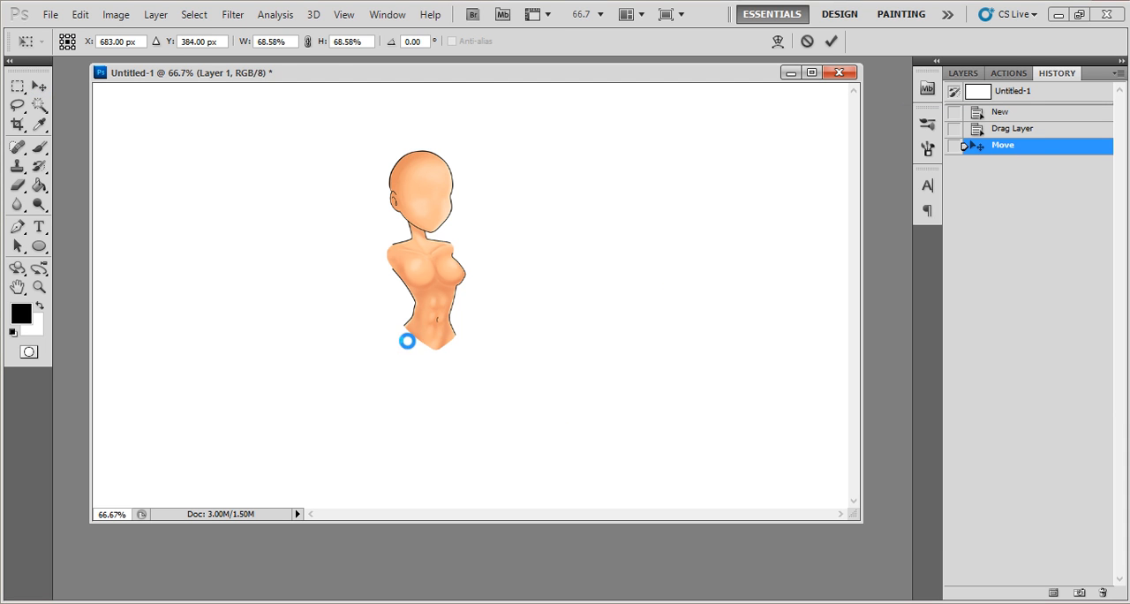
{"action": "left_click", "coordinate": [42, 88]}
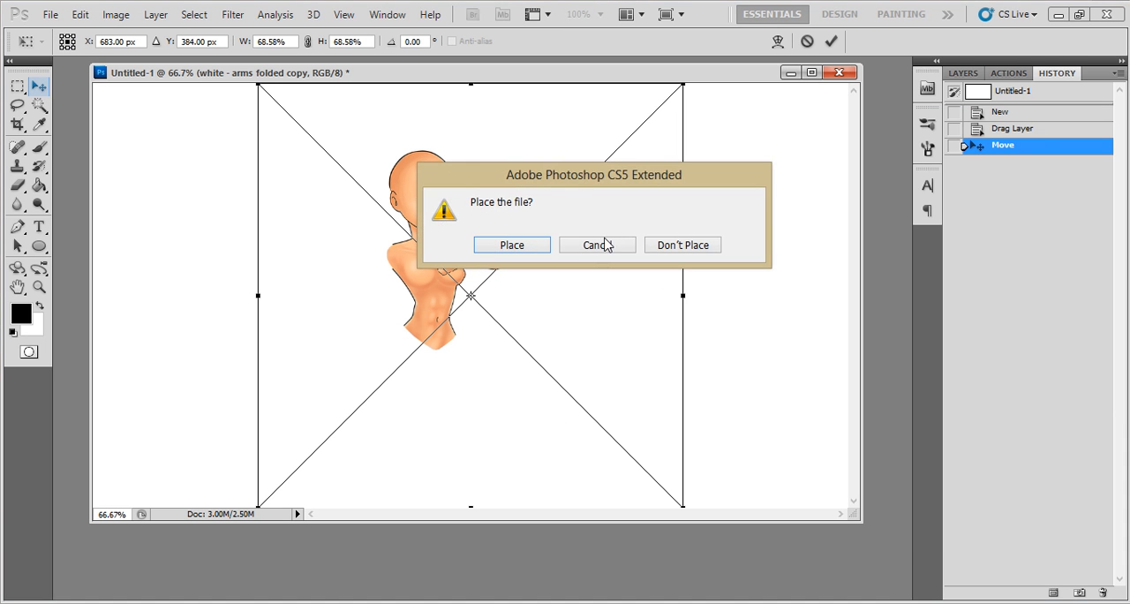
{"action": "left_click", "coordinate": [535, 245]}
{"action": "left_click_drag", "start_coordinate": [457, 249], "coordinate": [491, 253]}
{"action": "key", "text": "Delete"}
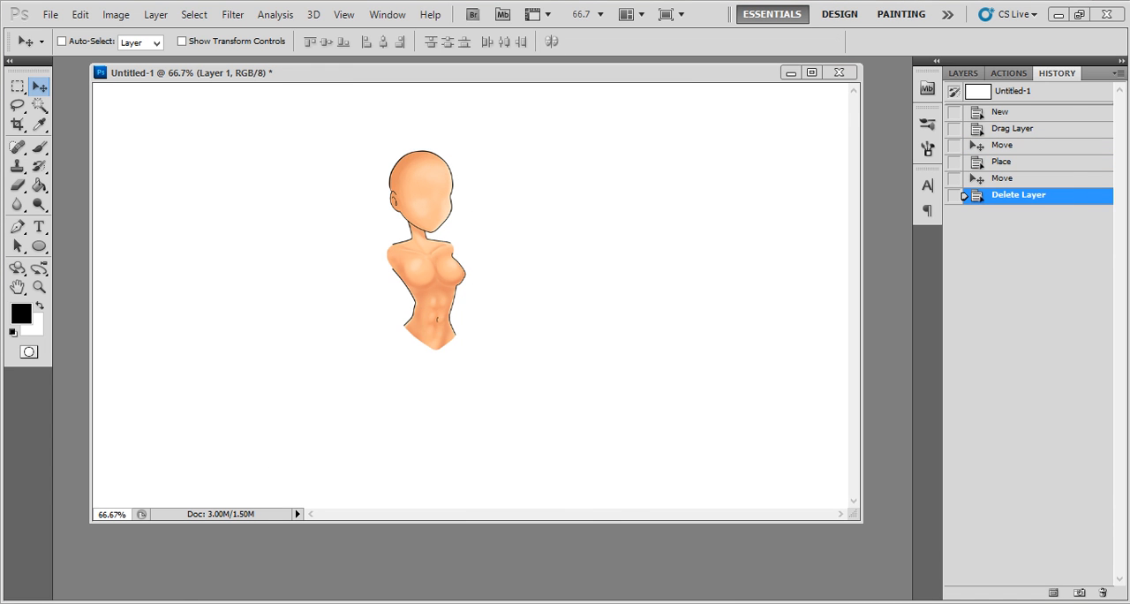
- Open the white - arms folded copy image as a separate Photoshop document and float its window beside Untitled-1
{"action": "key", "text": "alt+Tab"}
{"action": "left_click_drag", "start_coordinate": [995, 344], "coordinate": [68, 234]}
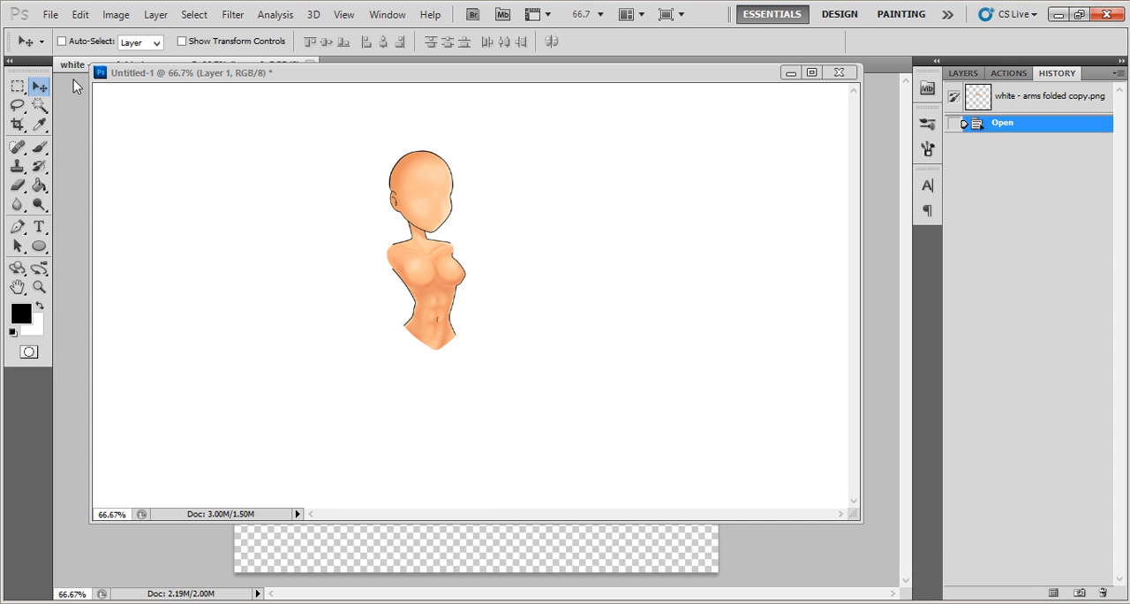
{"action": "left_click_drag", "start_coordinate": [93, 150], "coordinate": [96, 147]}
{"action": "left_click_drag", "start_coordinate": [169, 121], "coordinate": [707, 128]}
- Copy the folded arms onto the torso in Untitled-1, closing their source image, and nudge them into line with the shoulders
{"action": "left_click_drag", "start_coordinate": [818, 319], "coordinate": [399, 274]}
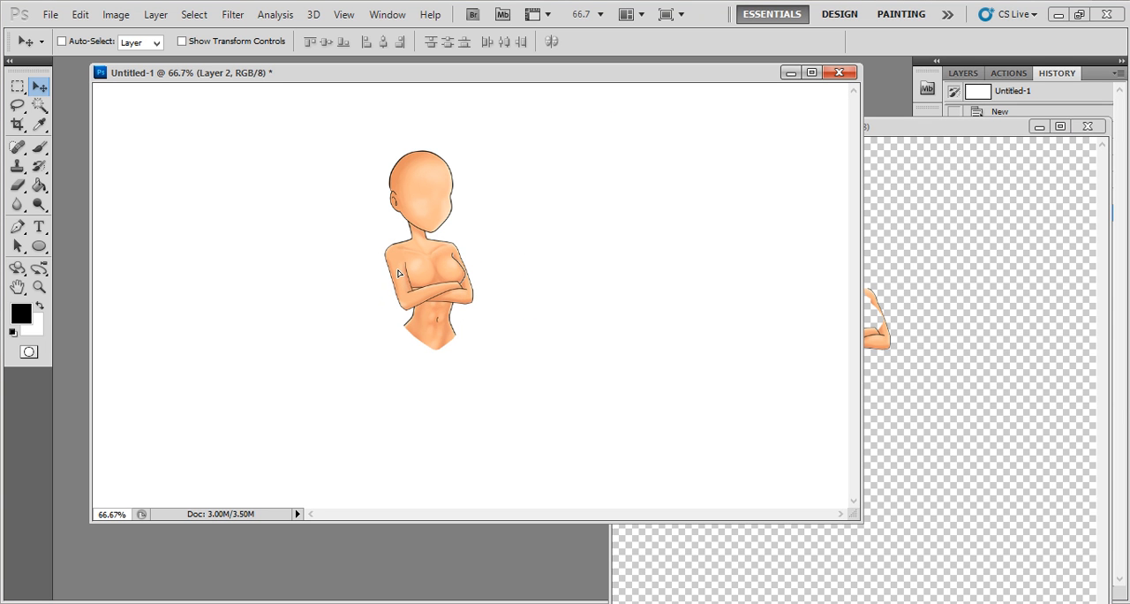
{"action": "left_click", "coordinate": [1088, 126]}
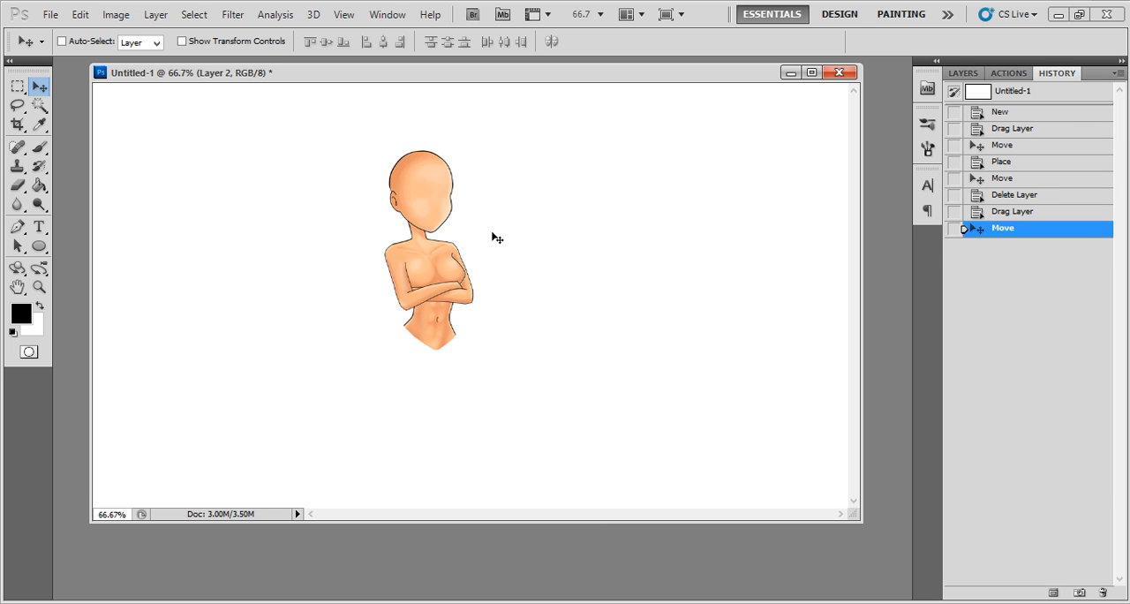
{"action": "key", "text": "Down"}
{"action": "key", "text": "Left"}
{"action": "key", "text": "Left"}
{"action": "key", "text": "Left"}
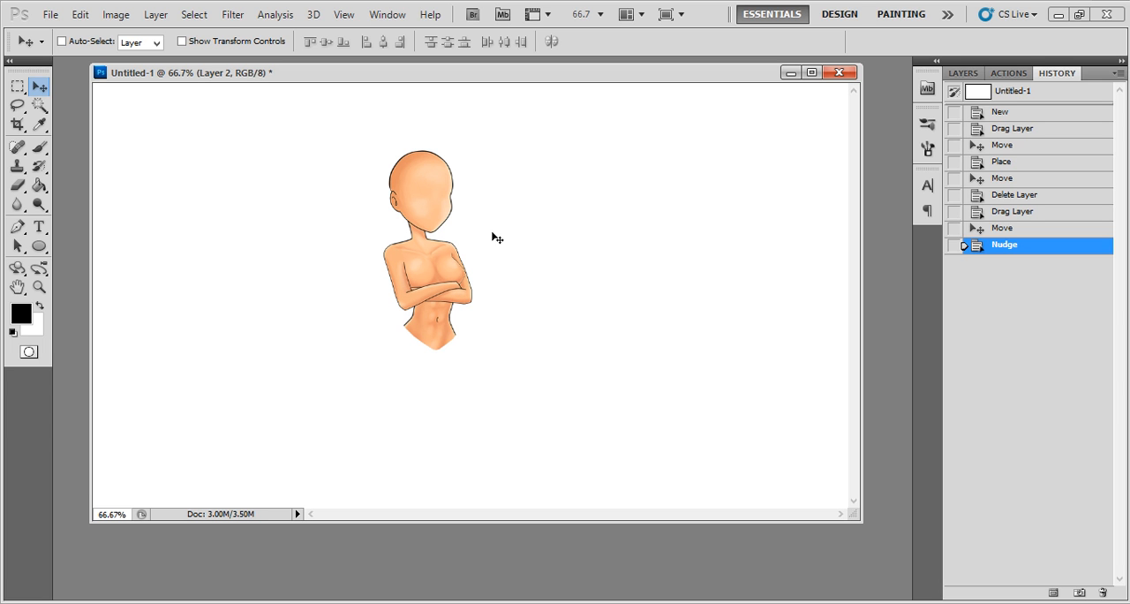
{"action": "key", "text": "Up"}
{"action": "key", "text": "Right"}
- Switch to the 25% body parts folder window and select the white - legs standing copy image
{"action": "left_click", "coordinate": [177, 602]}
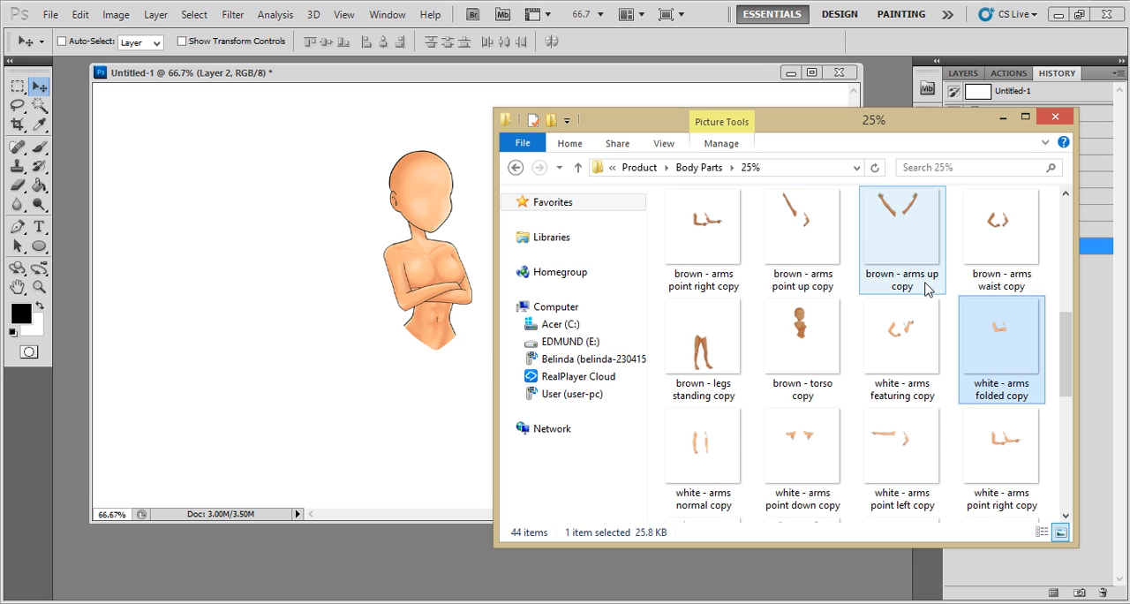
{"action": "scroll", "coordinate": [919, 318], "scroll_direction": "down", "scroll_amount": 2}
{"action": "scroll", "coordinate": [916, 318], "scroll_direction": "down", "scroll_amount": 2}
{"action": "left_click", "coordinate": [909, 448]}
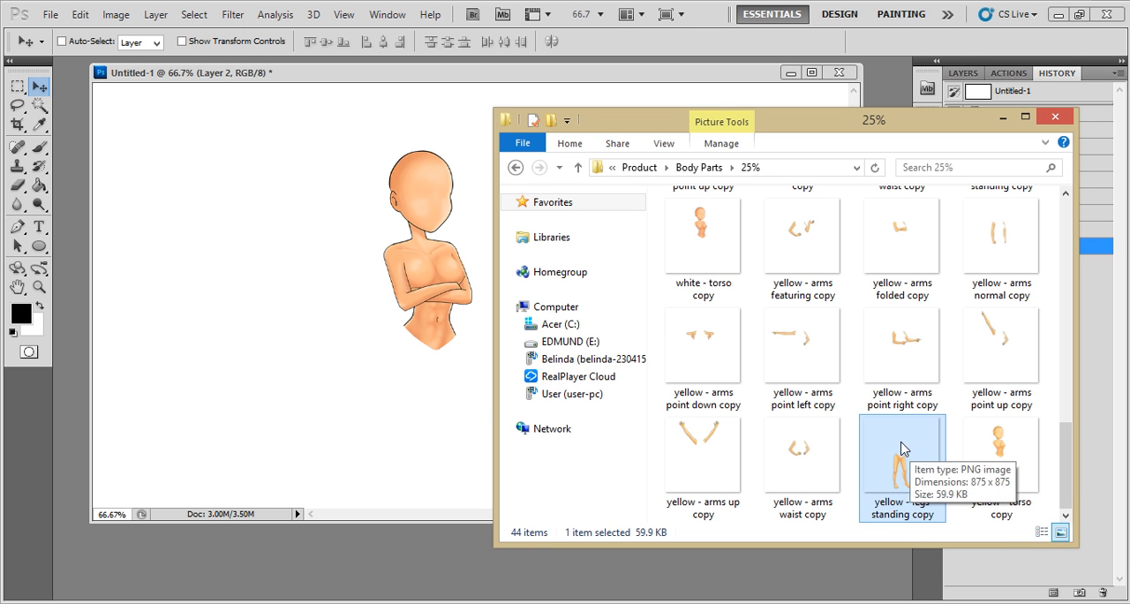
{"action": "scroll", "coordinate": [915, 380], "scroll_direction": "up", "scroll_amount": 2}
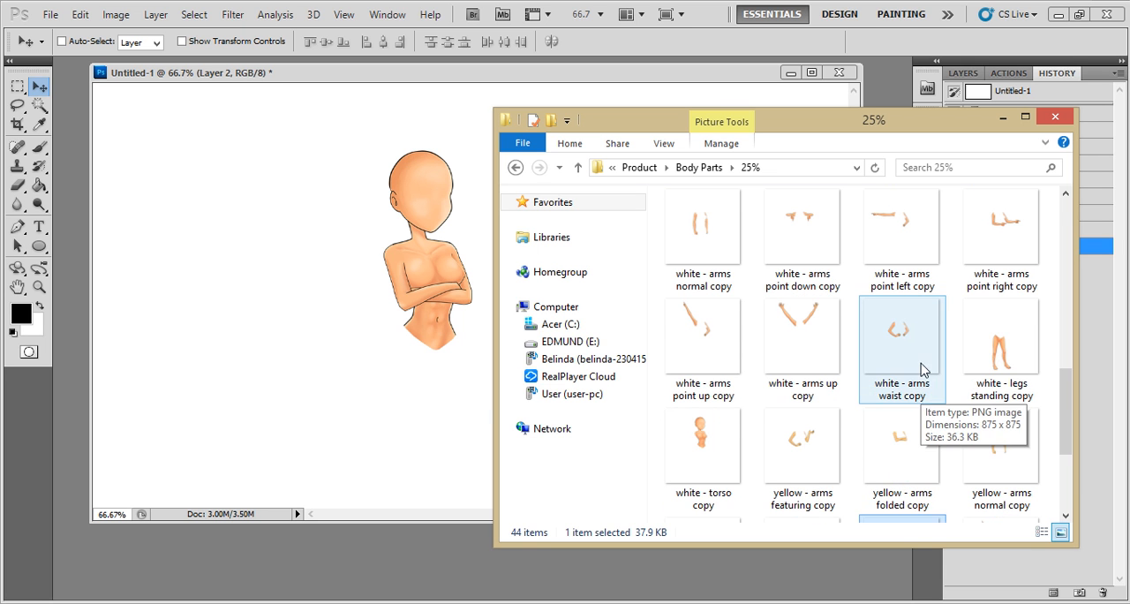
{"action": "left_click", "coordinate": [1014, 362]}
{"action": "left_click_drag", "start_coordinate": [1013, 362], "coordinate": [468, 349]}
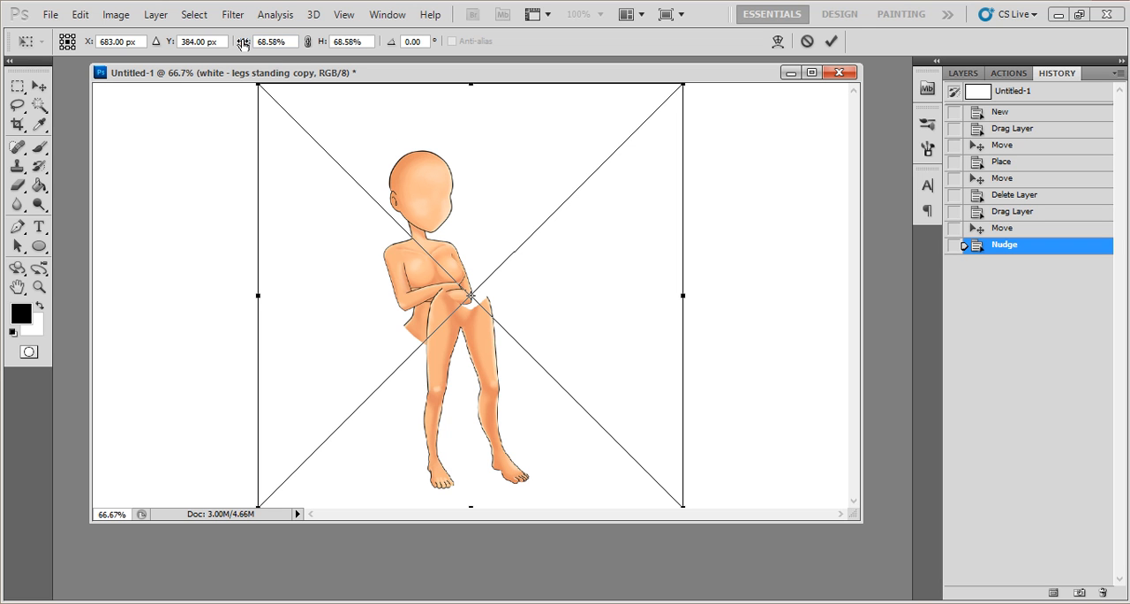
{"action": "type", "text": "100"}
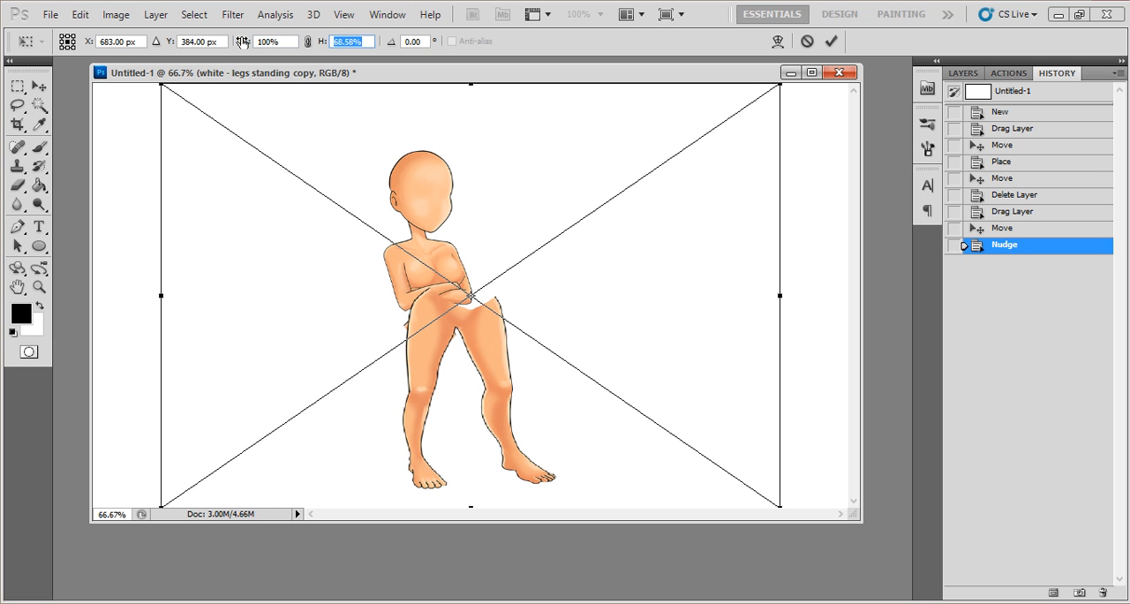
{"action": "type", "text": "100"}
{"action": "key", "text": "BackSpace"}
{"action": "key", "text": "BackSpace"}
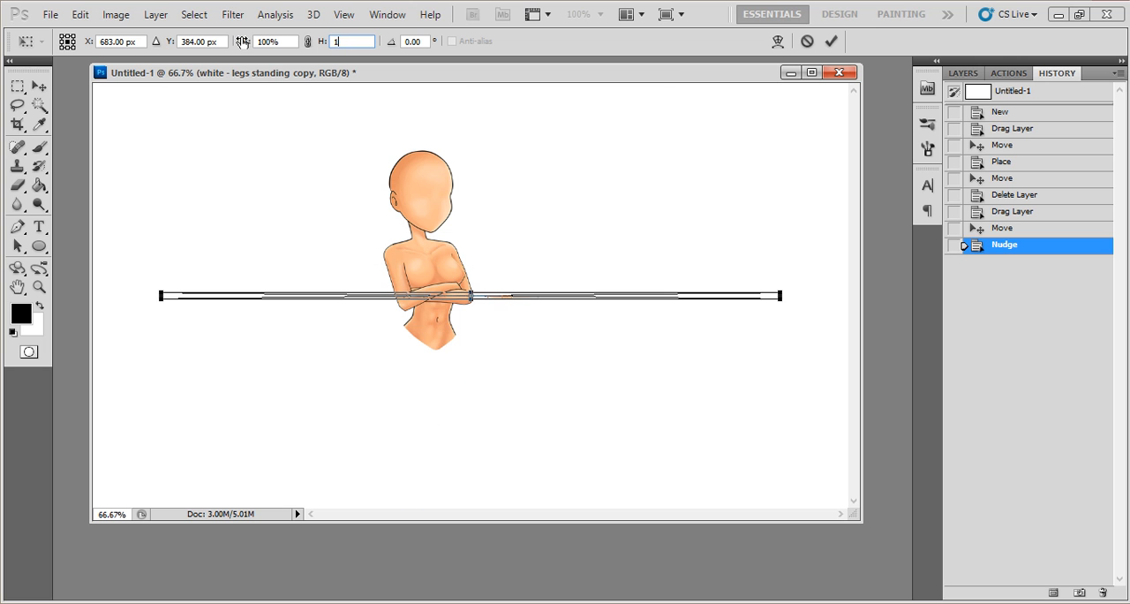
{"action": "left_click", "coordinate": [39, 85]}
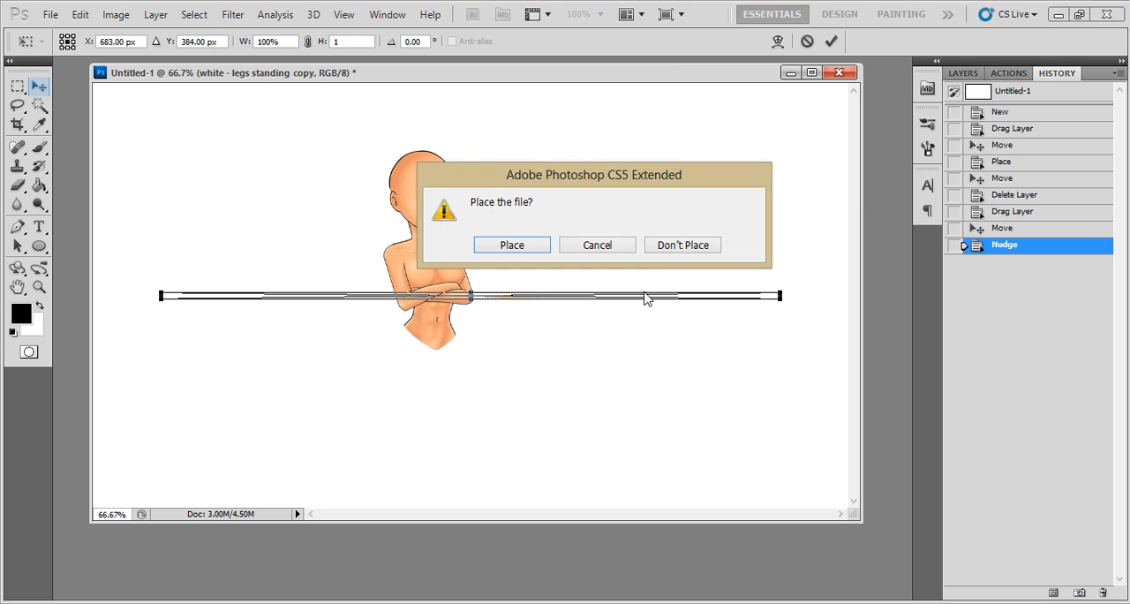
{"action": "left_click", "coordinate": [676, 245]}
- Open the white - legs standing copy image as its own floating document and copy the legs beneath the torso in Untitled-1
{"action": "left_click", "coordinate": [232, 603]}
{"action": "left_click_drag", "start_coordinate": [1018, 357], "coordinate": [62, 433]}
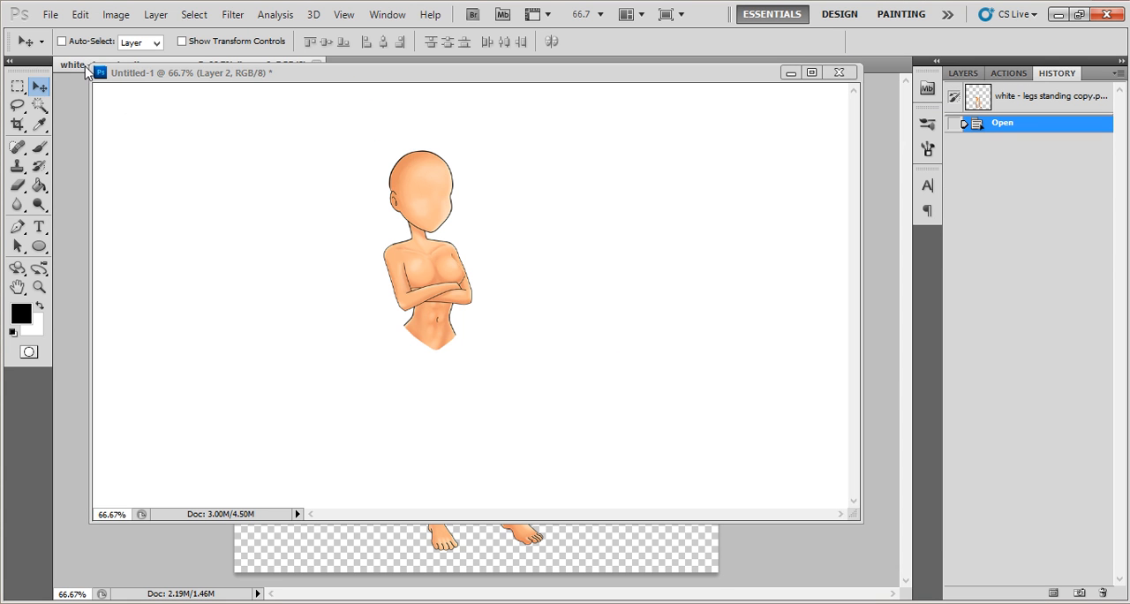
{"action": "left_click_drag", "start_coordinate": [88, 65], "coordinate": [335, 98]}
{"action": "left_click_drag", "start_coordinate": [426, 107], "coordinate": [458, 108]}
{"action": "left_click_drag", "start_coordinate": [228, 66], "coordinate": [189, 85]}
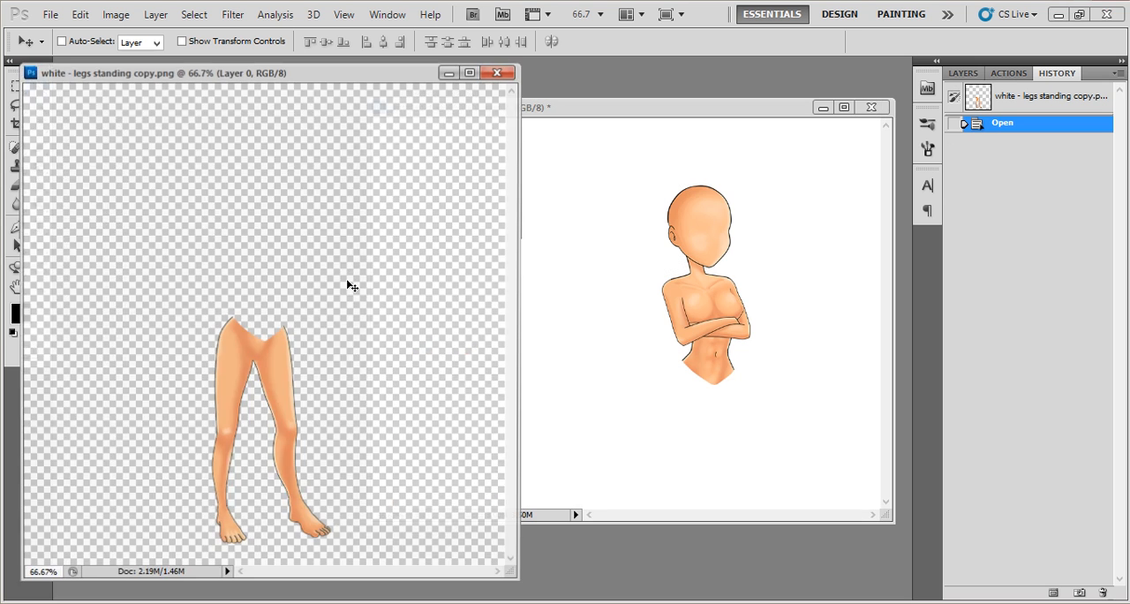
{"action": "left_click_drag", "start_coordinate": [254, 352], "coordinate": [728, 385]}
{"action": "scroll", "coordinate": [725, 385], "scroll_direction": "down", "scroll_amount": 1}
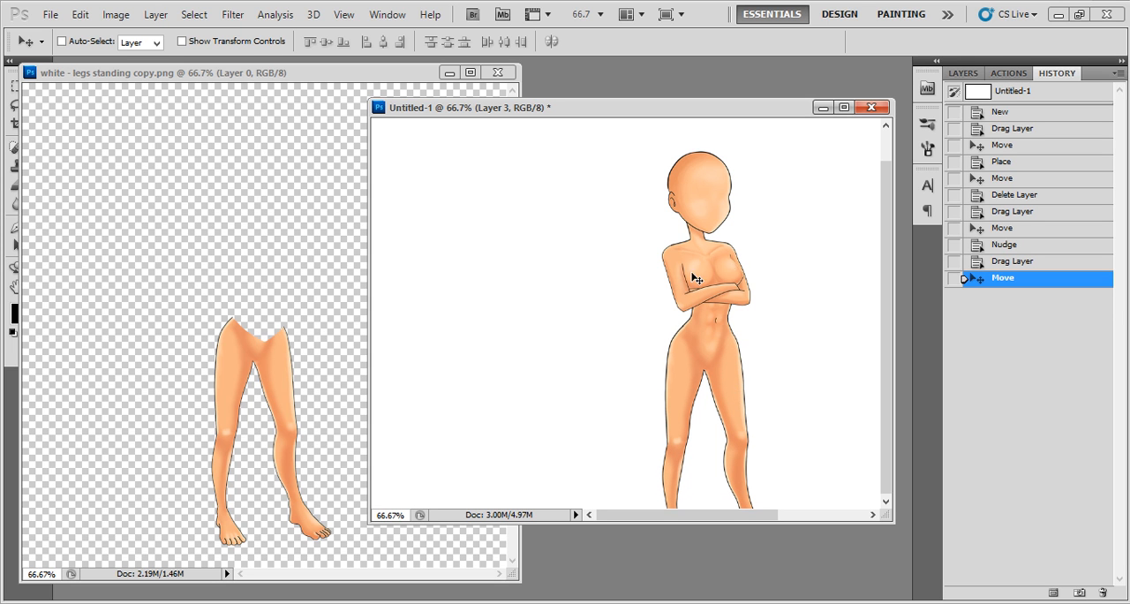
- Select the torso, arms and legs layers together, shift the whole figure left and slightly up, and close the legs source image
{"action": "right_click", "coordinate": [711, 172]}
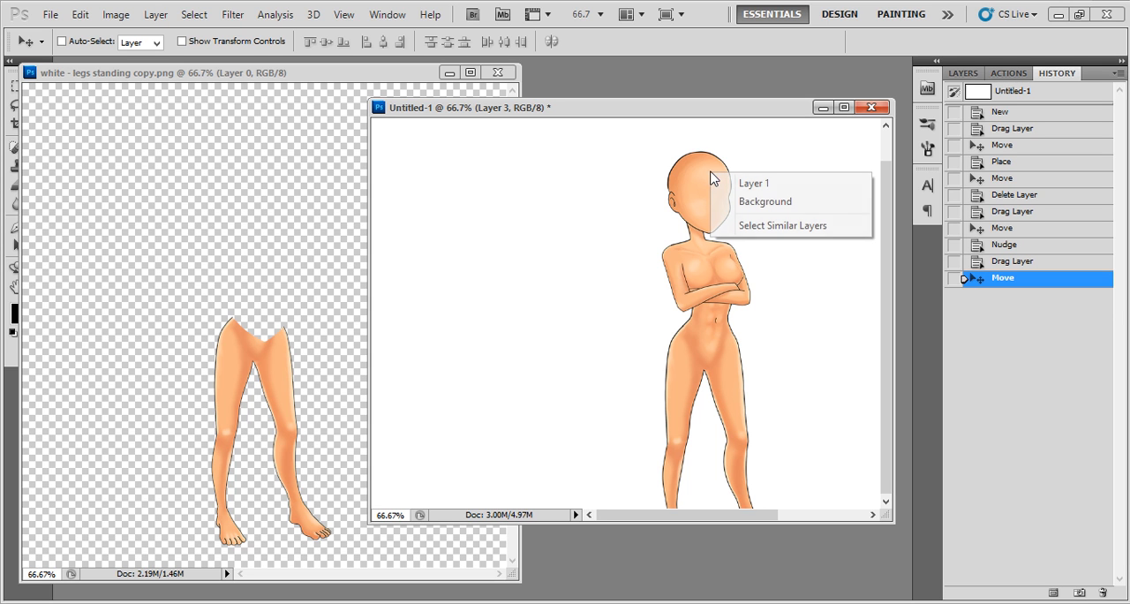
{"action": "left_click", "coordinate": [726, 184]}
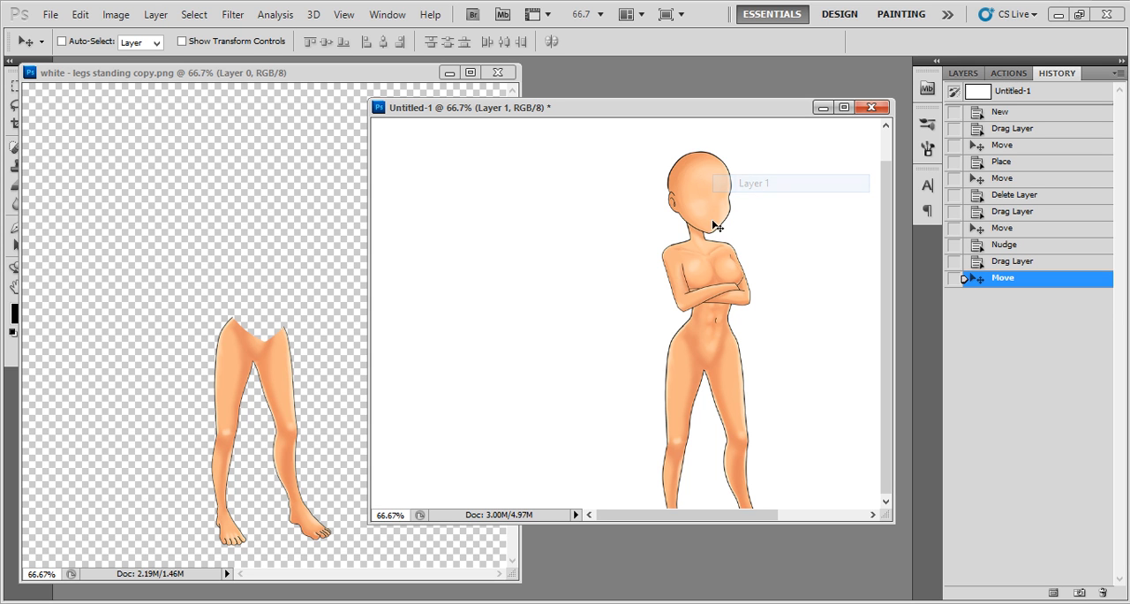
{"action": "right_click", "coordinate": [678, 282]}
{"action": "left_click", "coordinate": [706, 307]}
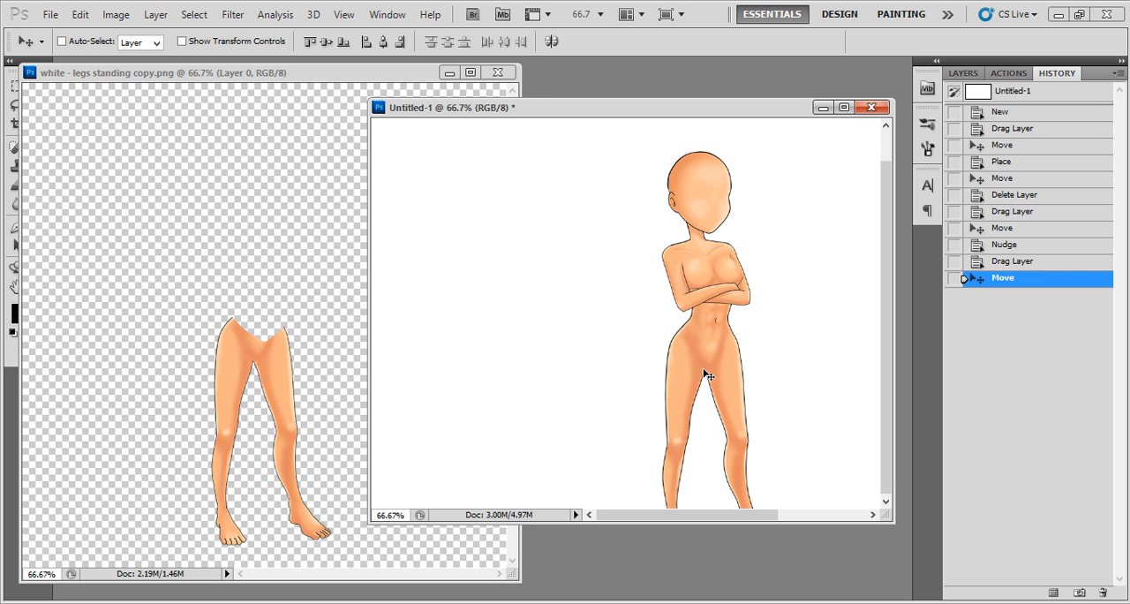
{"action": "right_click", "coordinate": [733, 374]}
{"action": "left_click", "coordinate": [737, 377]}
{"action": "left_click_drag", "start_coordinate": [731, 360], "coordinate": [662, 338]}
{"action": "scroll", "coordinate": [661, 338], "scroll_direction": "up", "scroll_amount": 2}
{"action": "mouse_move", "coordinate": [607, 255]}
{"action": "left_mouse_down"}
{"action": "mouse_move", "coordinate": [607, 232]}
{"action": "mouse_move", "coordinate": [603, 256]}
{"action": "left_mouse_up"}
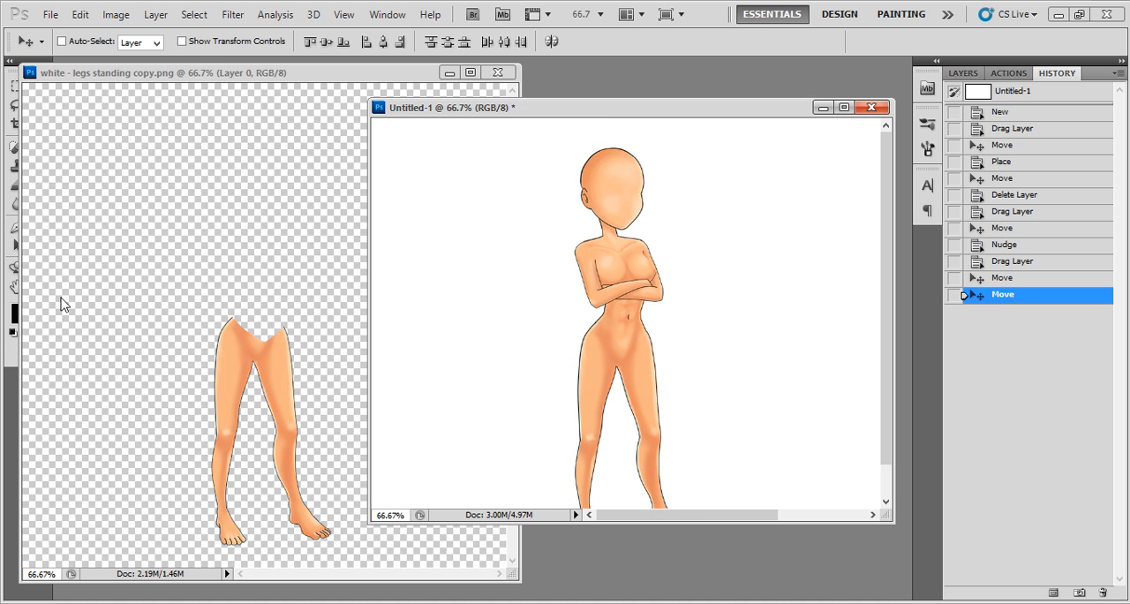
{"action": "left_click", "coordinate": [497, 72]}
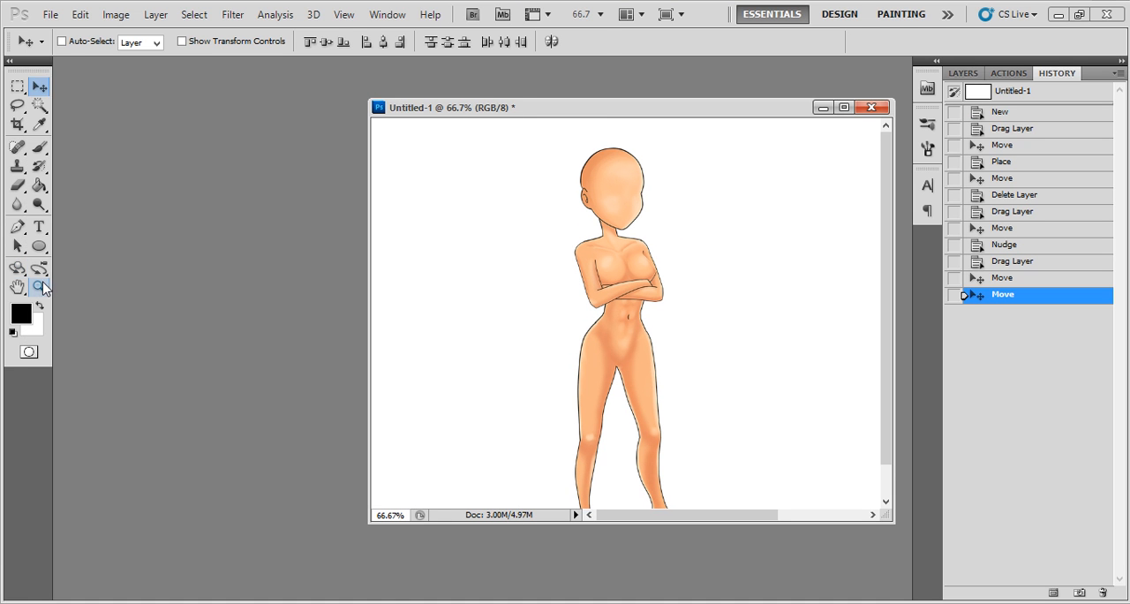
- Zoom Untitled-1 out to 50% and move the assembled figure up and to the right so the feet fit on the canvas
{"action": "left_click", "coordinate": [39, 287]}
{"action": "right_click", "coordinate": [551, 239]}
{"action": "left_click", "coordinate": [582, 270]}
{"action": "right_click", "coordinate": [504, 209]}
{"action": "left_click", "coordinate": [543, 304]}
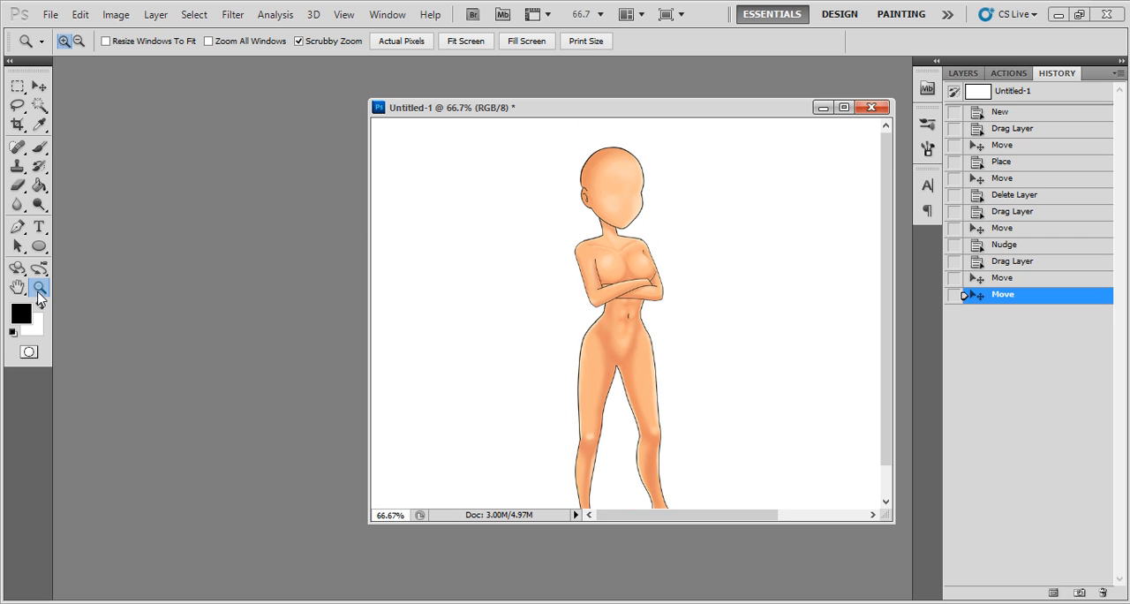
{"action": "right_click", "coordinate": [535, 256]}
{"action": "left_click", "coordinate": [543, 342]}
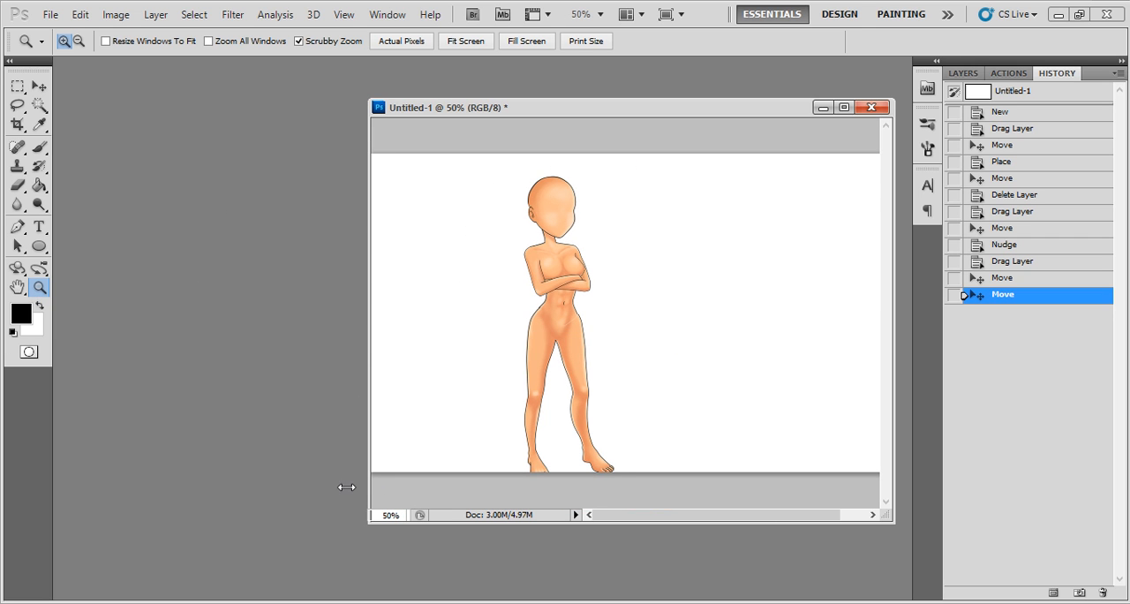
{"action": "left_click_drag", "start_coordinate": [365, 489], "coordinate": [337, 489]}
{"action": "left_click", "coordinate": [35, 92]}
{"action": "left_click_drag", "start_coordinate": [537, 205], "coordinate": [579, 193]}
- Select only the legs layer, Layer 3, and nudge it slightly left to line up with the torso
{"action": "right_click", "coordinate": [586, 323]}
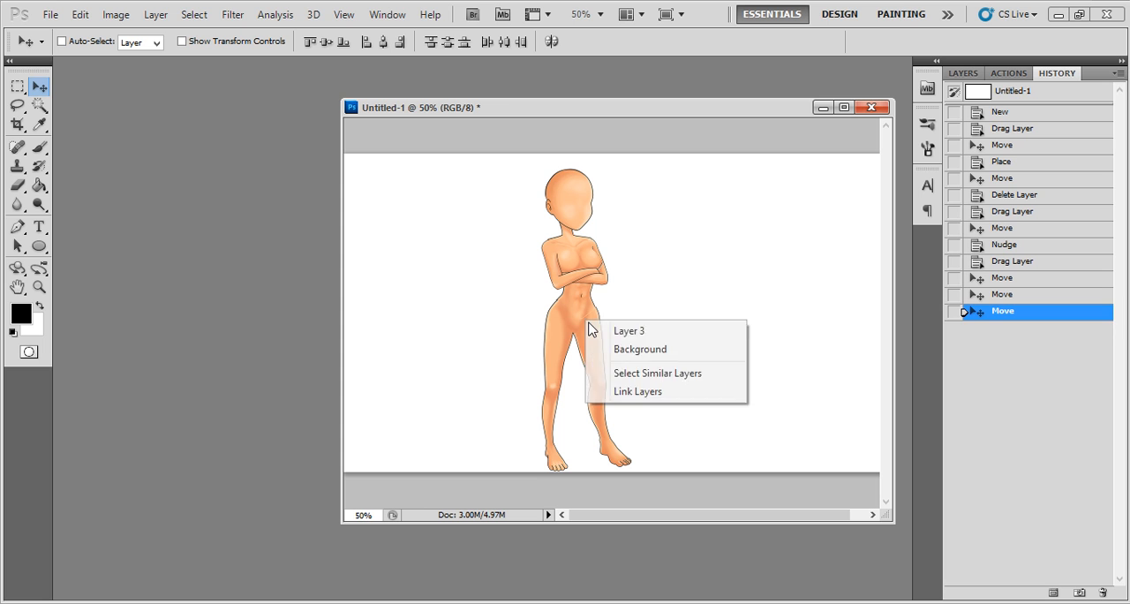
{"action": "left_click", "coordinate": [590, 330]}
{"action": "key", "text": "Left"}
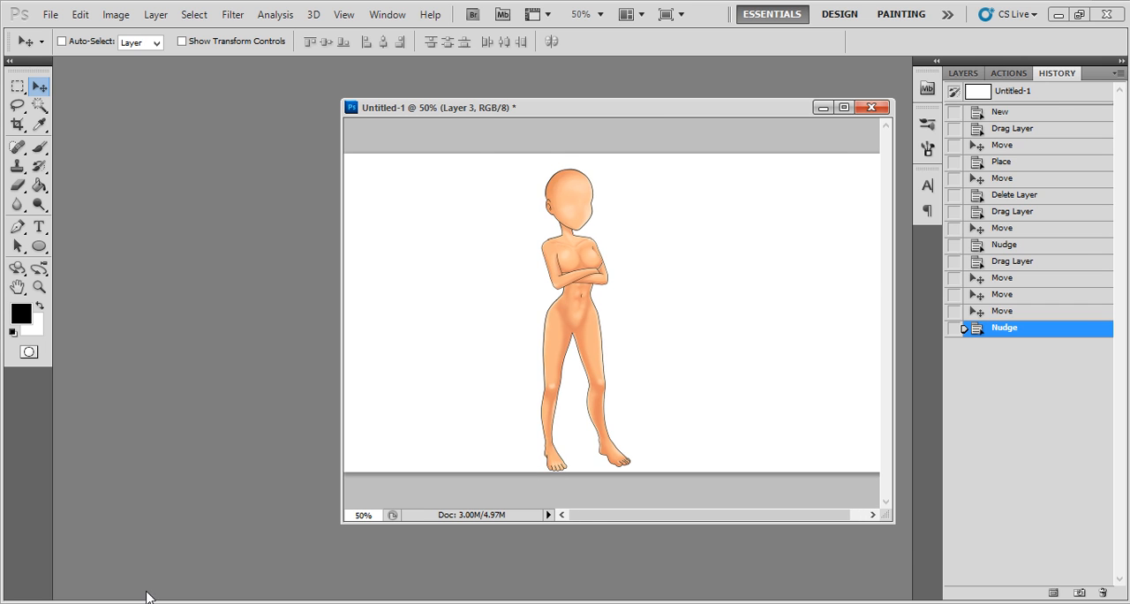
- Switch to the file window and open the 25% folder inside the Faces folder of Product
{"action": "key", "text": "alt+Tab"}
{"action": "scroll", "coordinate": [883, 353], "scroll_direction": "down", "scroll_amount": 2}
{"action": "left_click", "coordinate": [918, 346]}
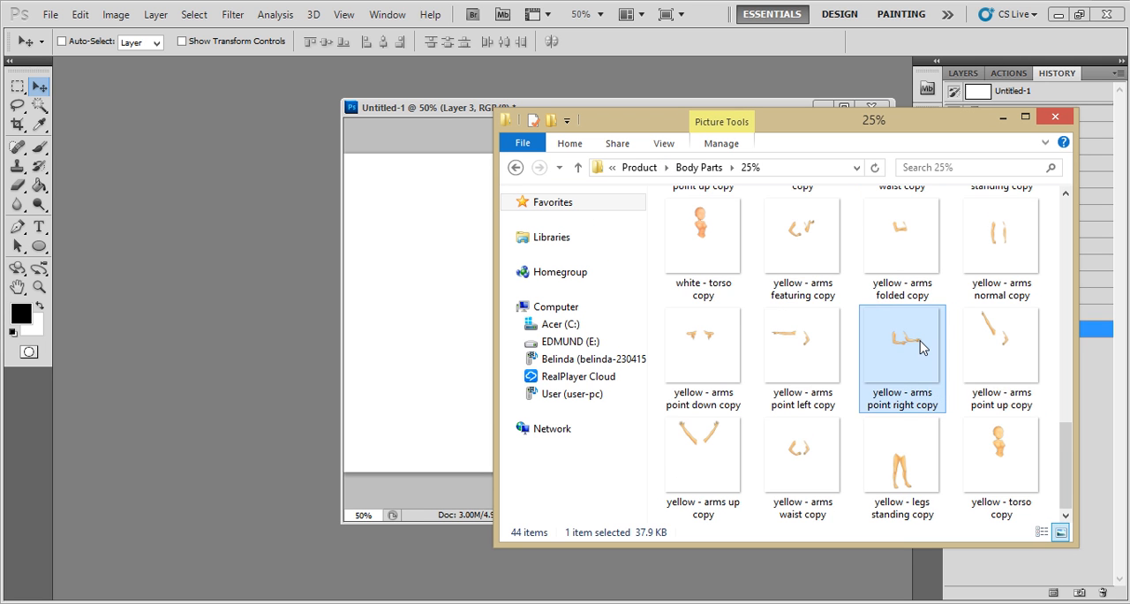
{"action": "key", "text": "BackSpace"}
{"action": "key", "text": "BackSpace"}
{"action": "key", "text": "Left"}
{"action": "key", "text": "Right"}
{"action": "key", "text": "Right"}
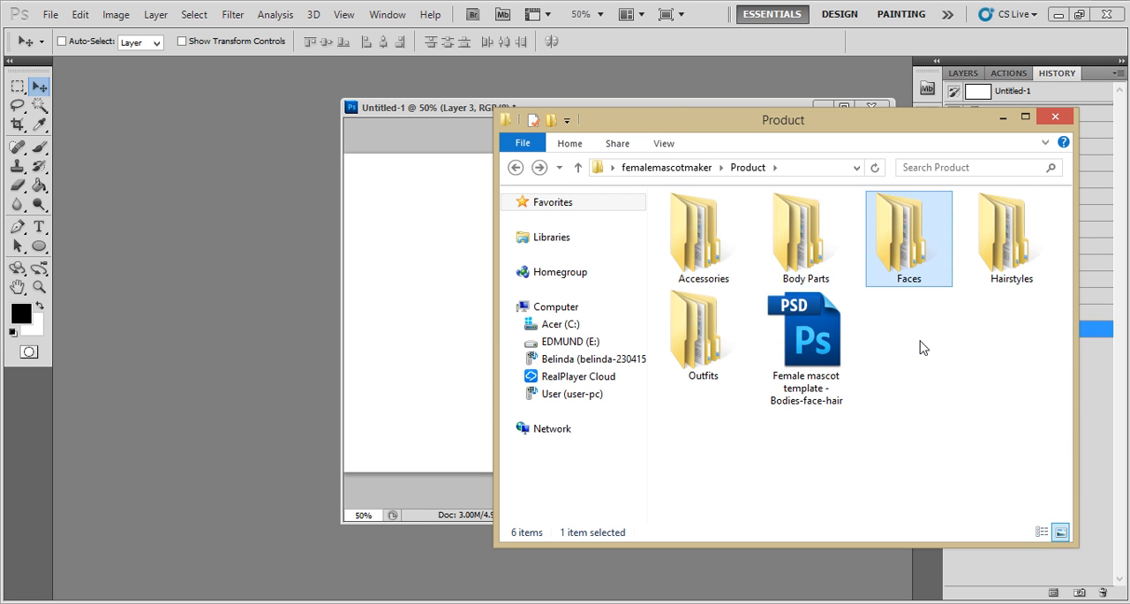
{"action": "key", "text": "Return"}
{"action": "key", "text": "Down"}
{"action": "key", "text": "Return"}
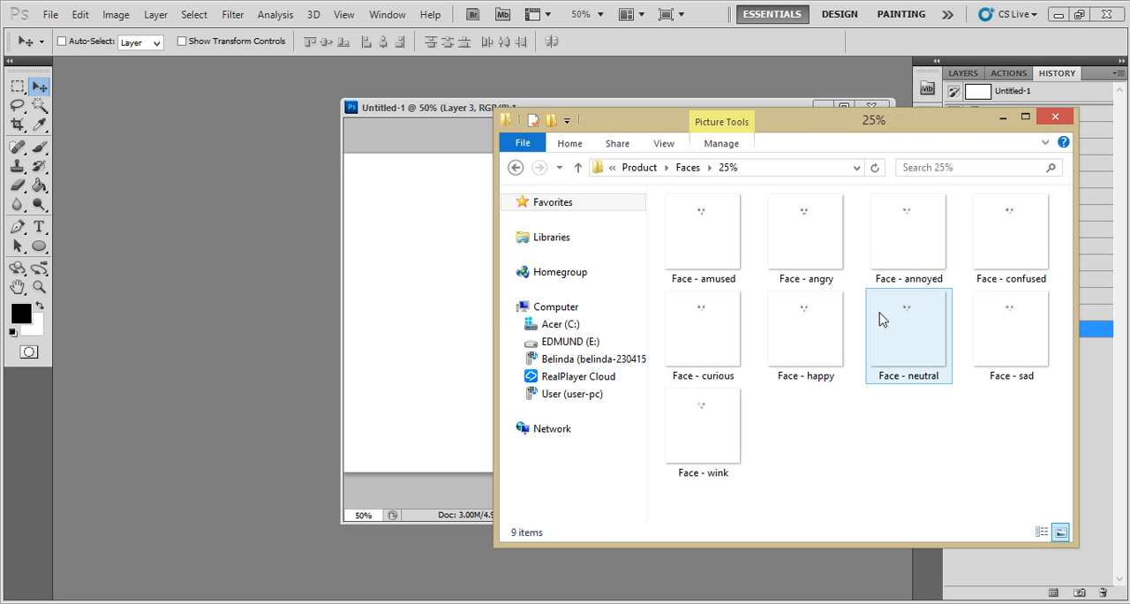
- Open the Face - wink image as a separate Photoshop document and float its window beside Untitled-1
{"action": "left_click_drag", "start_coordinate": [894, 135], "coordinate": [992, 187]}
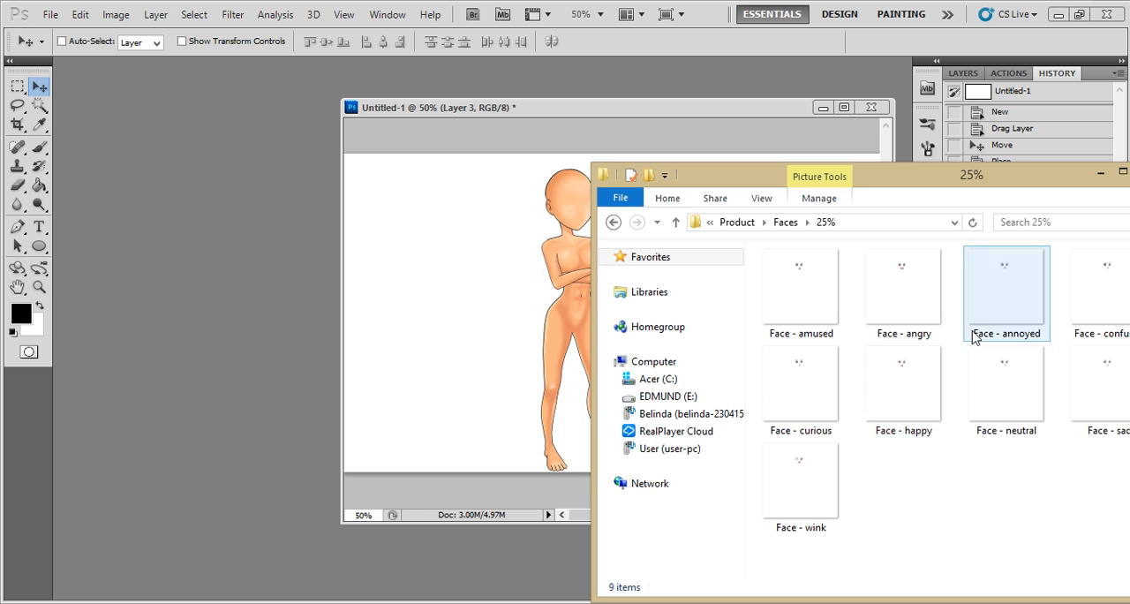
{"action": "left_click", "coordinate": [938, 399]}
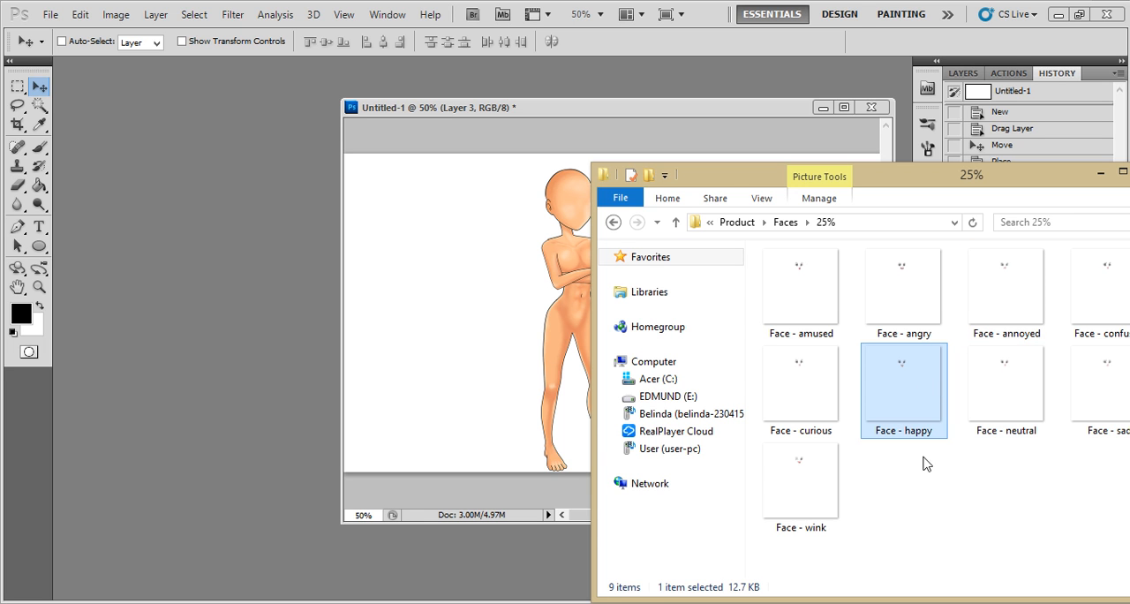
{"action": "left_click", "coordinate": [840, 475]}
{"action": "left_click_drag", "start_coordinate": [814, 487], "coordinate": [203, 283]}
{"action": "left_click_drag", "start_coordinate": [151, 65], "coordinate": [165, 115]}
- Copy the winking face onto the character's head in Untitled-1 and close the face source image
{"action": "left_click_drag", "start_coordinate": [319, 229], "coordinate": [588, 206]}
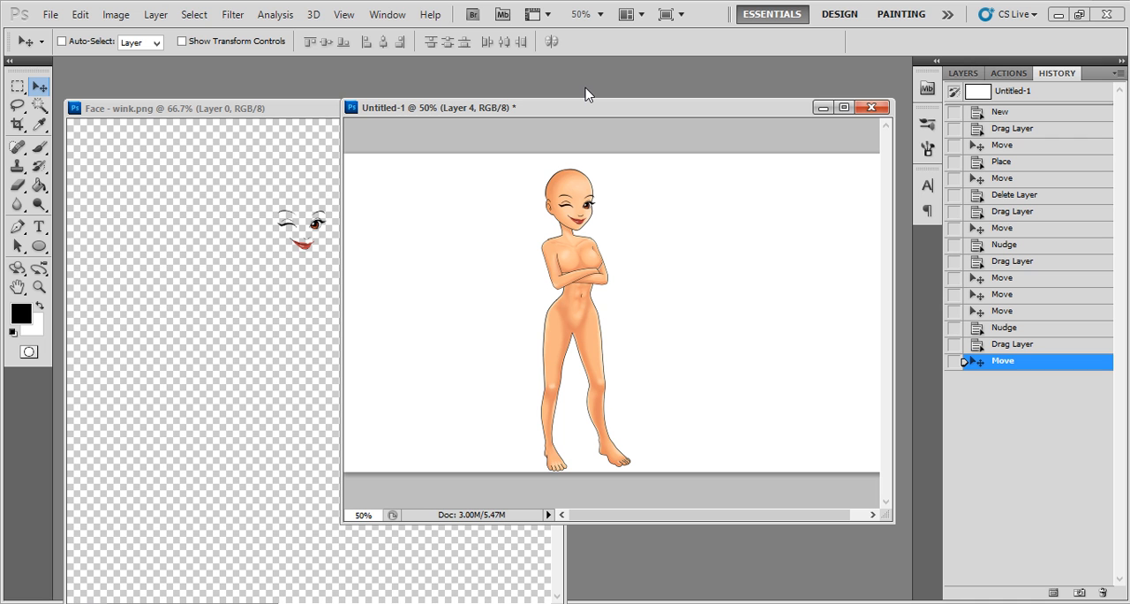
{"action": "left_click", "coordinate": [326, 107]}
{"action": "left_click", "coordinate": [543, 109]}
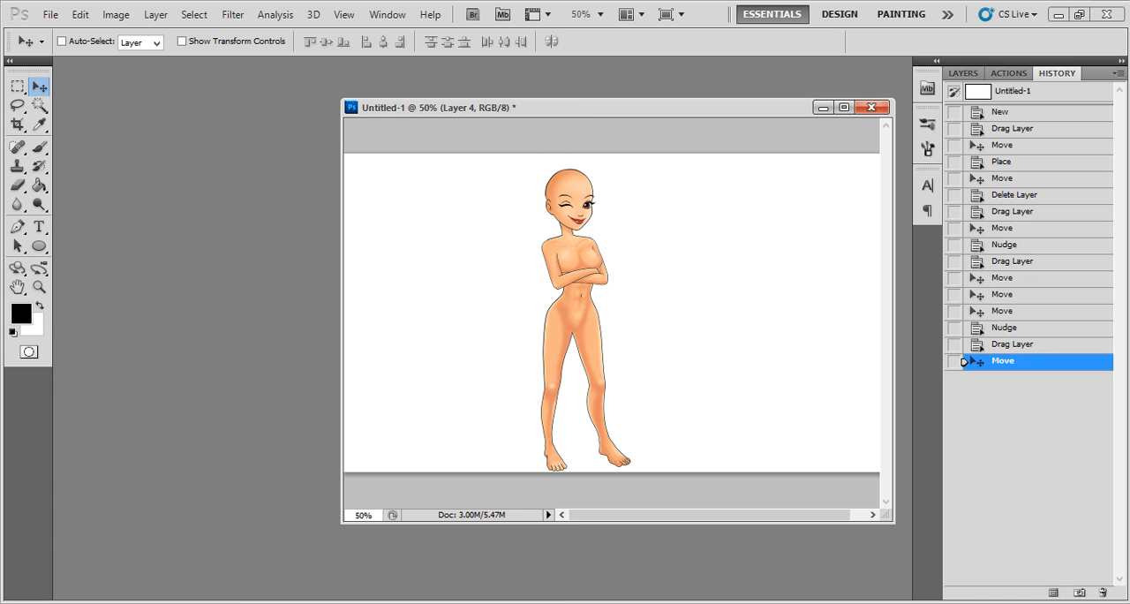
- Return to the file window and open the 25% folder inside the Hairstyles folder of Product
{"action": "key", "text": "alt+Tab"}
{"action": "key", "text": "BackSpace"}
{"action": "key", "text": "BackSpace"}
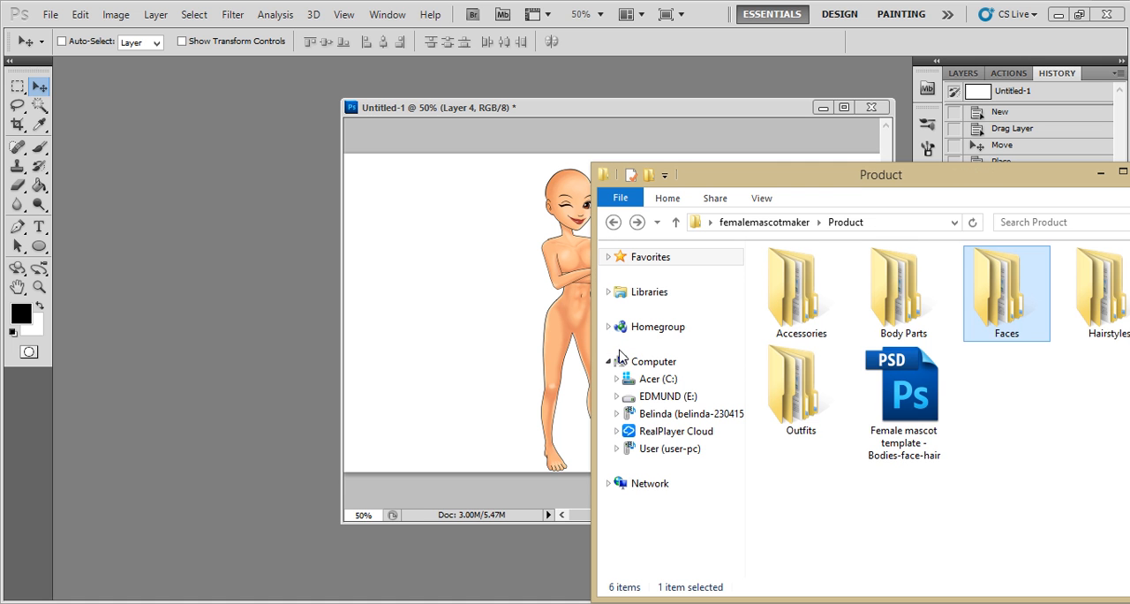
{"action": "key", "text": "Right"}
{"action": "key", "text": "Return"}
{"action": "key", "text": "Down"}
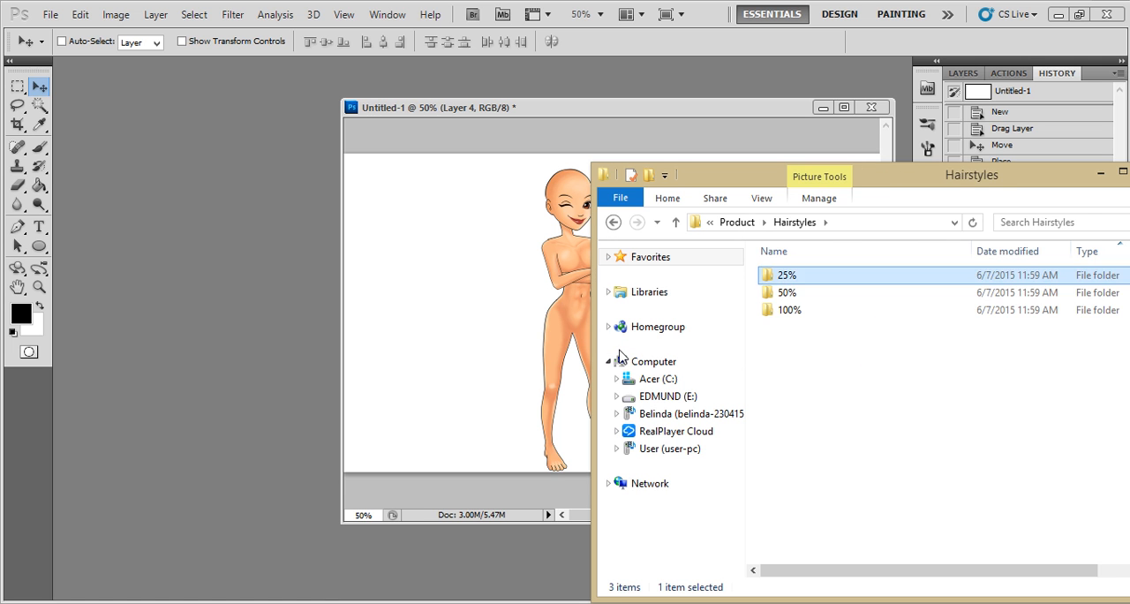
{"action": "key", "text": "Return"}
- Open the Hair - bobcut - red image as a separate floating Photoshop document beside Untitled-1
{"action": "left_click_drag", "start_coordinate": [956, 176], "coordinate": [900, 157]}
{"action": "scroll", "coordinate": [971, 362], "scroll_direction": "down", "scroll_amount": 4}
{"action": "scroll", "coordinate": [980, 371], "scroll_direction": "up", "scroll_amount": 4}
{"action": "left_click", "coordinate": [1053, 371]}
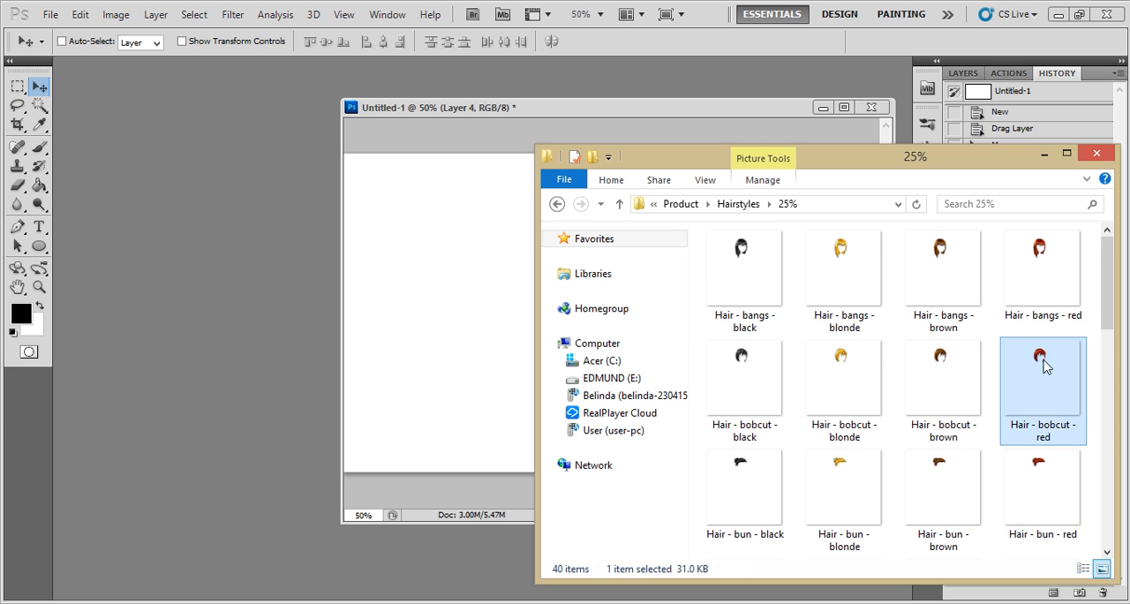
{"action": "left_click_drag", "start_coordinate": [1042, 379], "coordinate": [255, 285]}
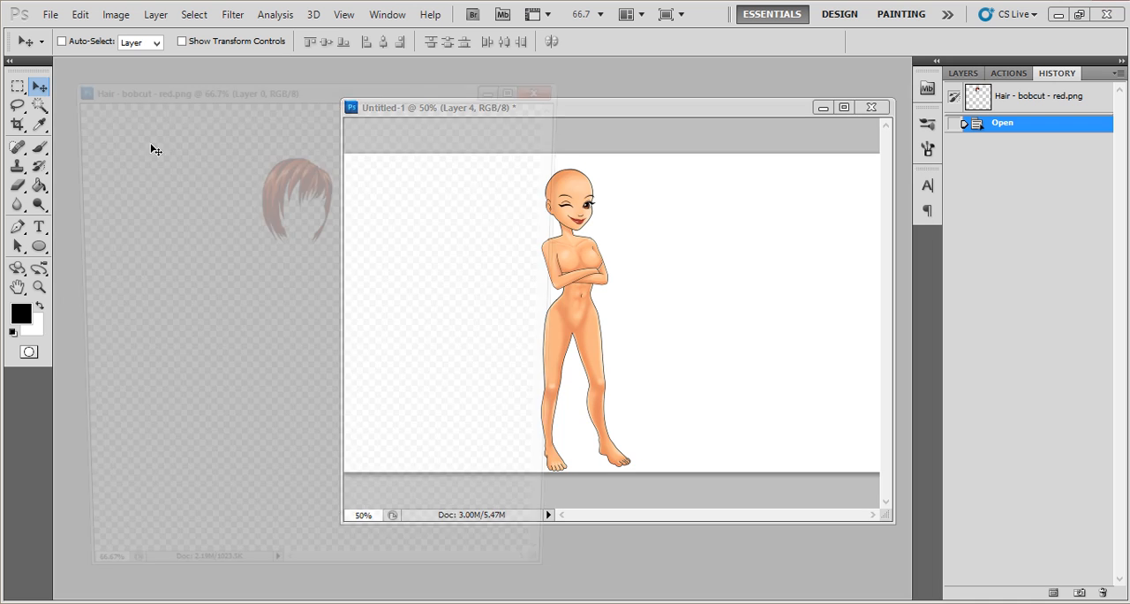
- Copy the red bobcut onto the head in Untitled-1, nudge it up and left into place, and close the hair source image
{"action": "left_click_drag", "start_coordinate": [382, 188], "coordinate": [576, 189]}
{"action": "key", "text": "Up"}
{"action": "key", "text": "Up"}
{"action": "key", "text": "Up"}
{"action": "key", "text": "Up"}
{"action": "key", "text": "Up"}
{"action": "key", "text": "Up"}
{"action": "key", "text": "Up"}
{"action": "key", "text": "Up"}
{"action": "key", "text": "Left"}
{"action": "key", "text": "Left"}
{"action": "key", "text": "Left"}
{"action": "key", "text": "Left"}
{"action": "key", "text": "Left"}
{"action": "key", "text": "Left"}
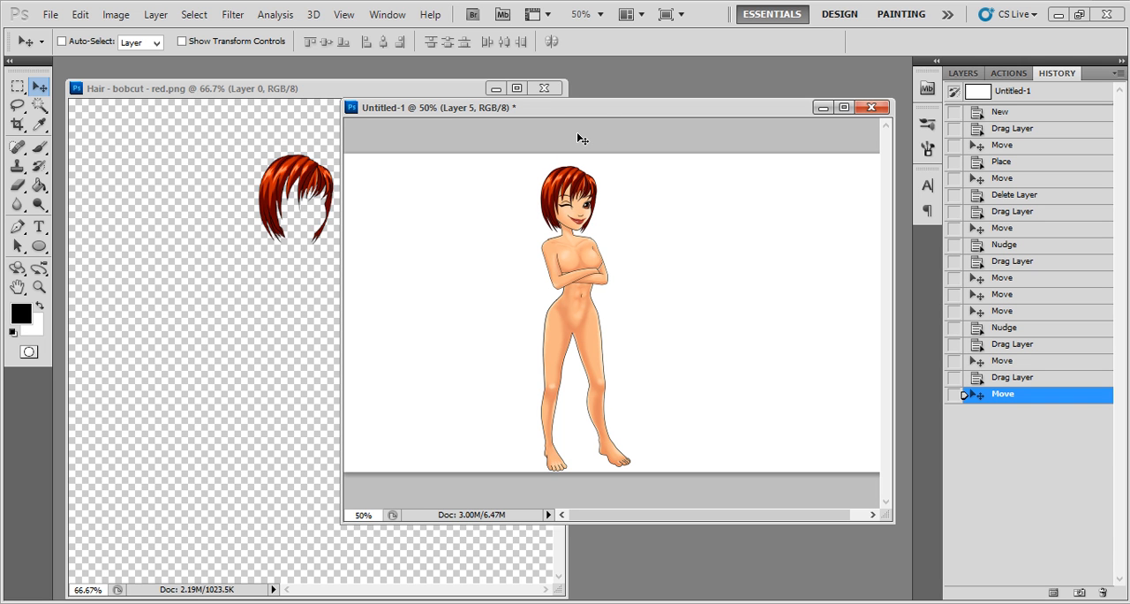
{"action": "left_click", "coordinate": [544, 88]}
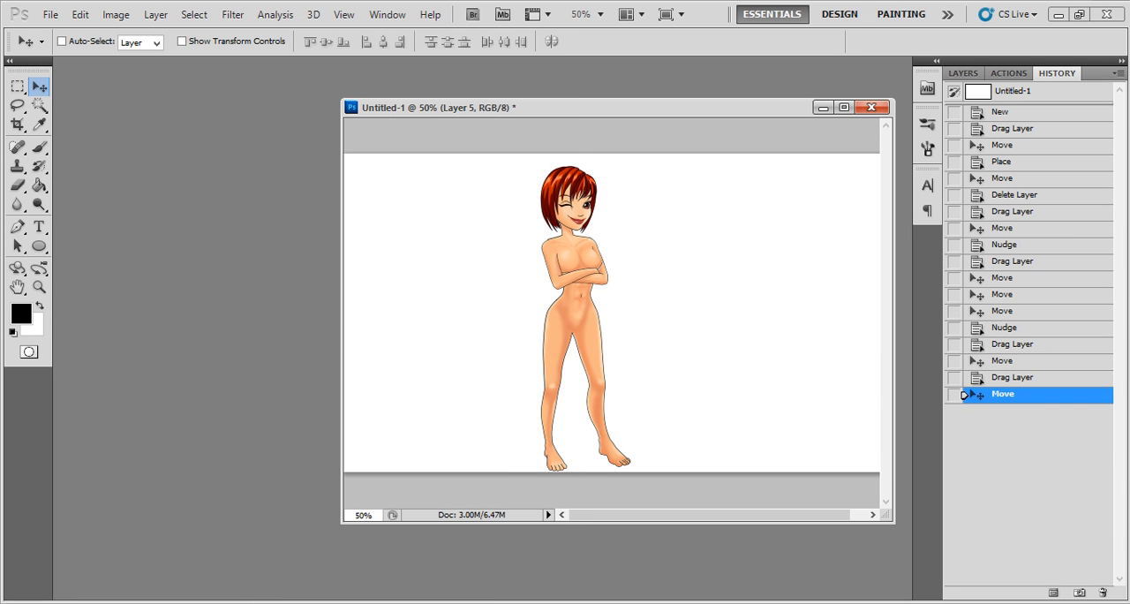
- Return to the file window and open the 25% folder inside the Outfits folder of Product
{"action": "key", "text": "alt+Tab"}
{"action": "left_click", "coordinate": [848, 297]}
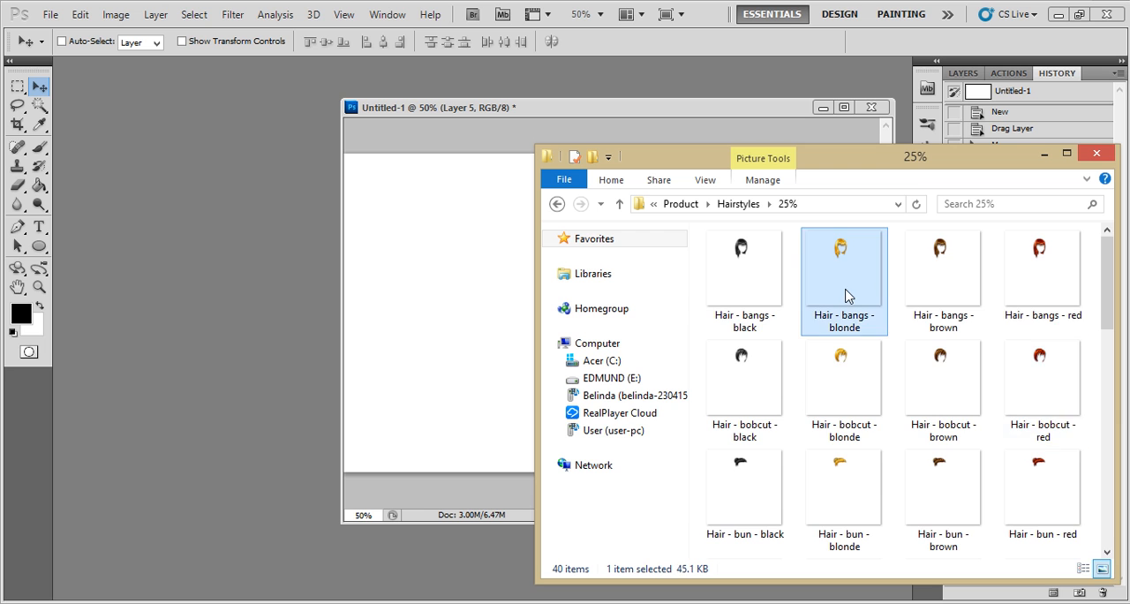
{"action": "key", "text": "BackSpace"}
{"action": "key", "text": "BackSpace"}
{"action": "key", "text": "Left"}
{"action": "key", "text": "Left"}
{"action": "key", "text": "Left"}
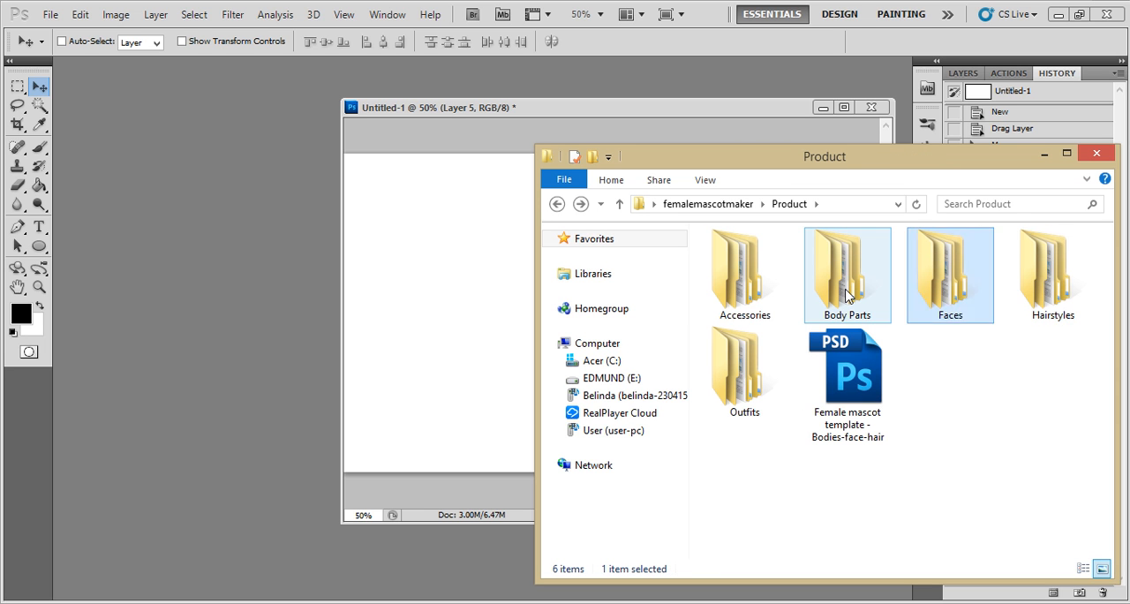
{"action": "key", "text": "Down"}
{"action": "key", "text": "Return"}
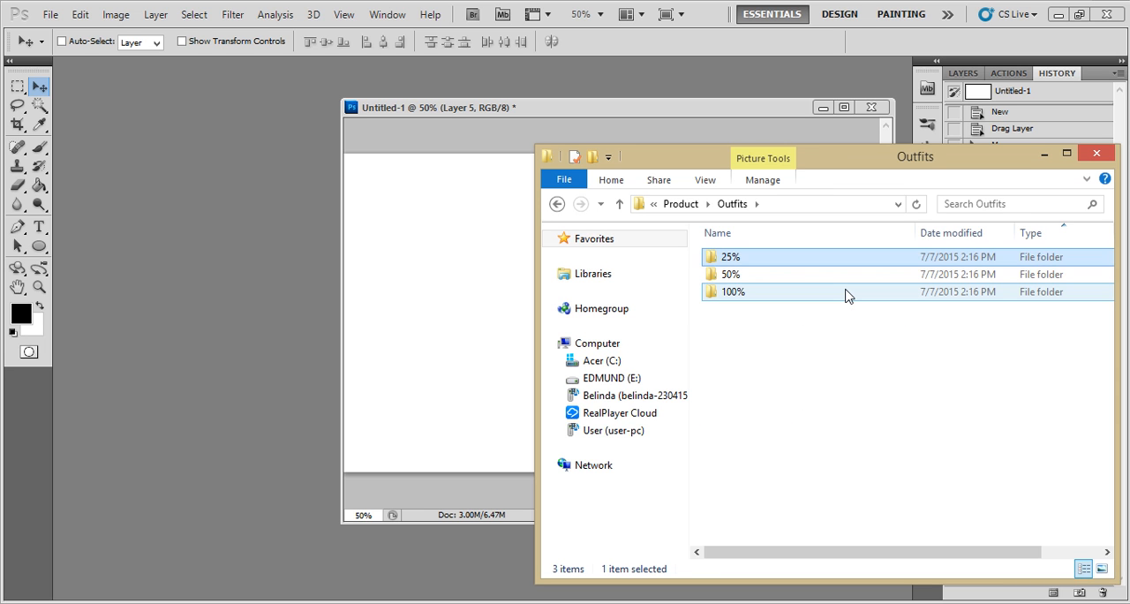
{"action": "key", "text": "Up"}
{"action": "key", "text": "Return"}
- Open the outfits - secretary - top - light blue - arms folded image, copy it onto the torso in Untitled-1, and close the source
{"action": "scroll", "coordinate": [904, 374], "scroll_direction": "down", "scroll_amount": 10}
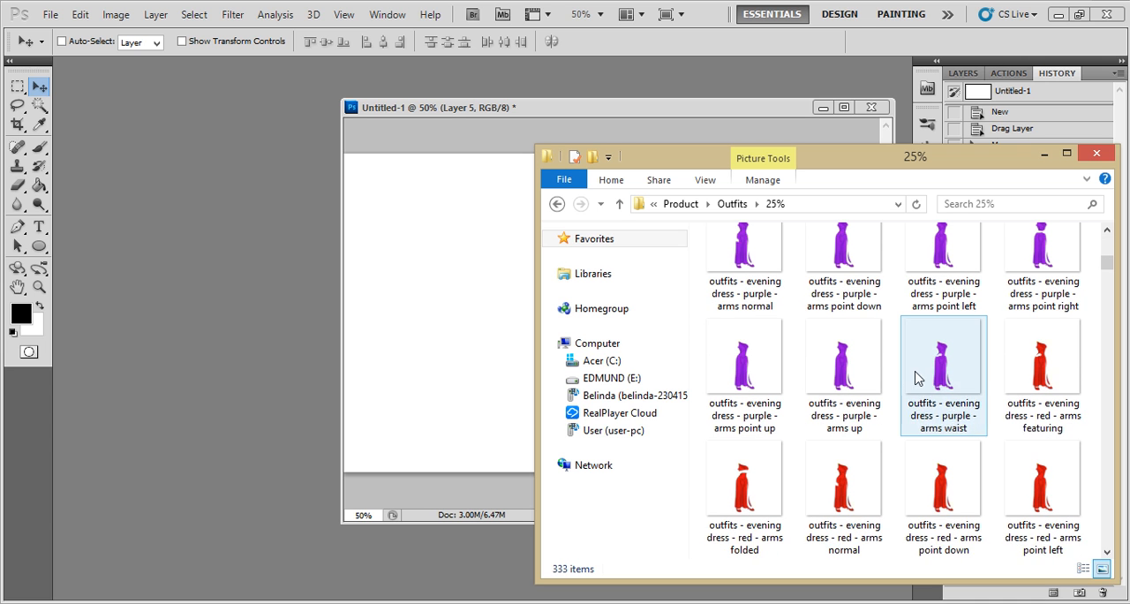
{"action": "scroll", "coordinate": [936, 400], "scroll_direction": "down", "scroll_amount": 6}
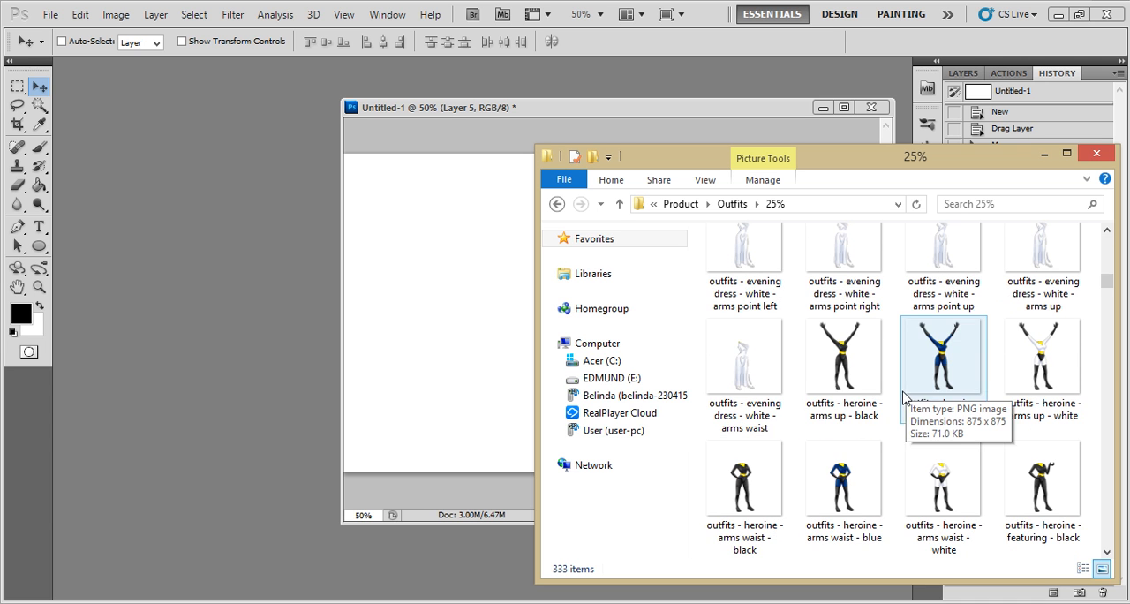
{"action": "scroll", "coordinate": [941, 395], "scroll_direction": "down", "scroll_amount": 5}
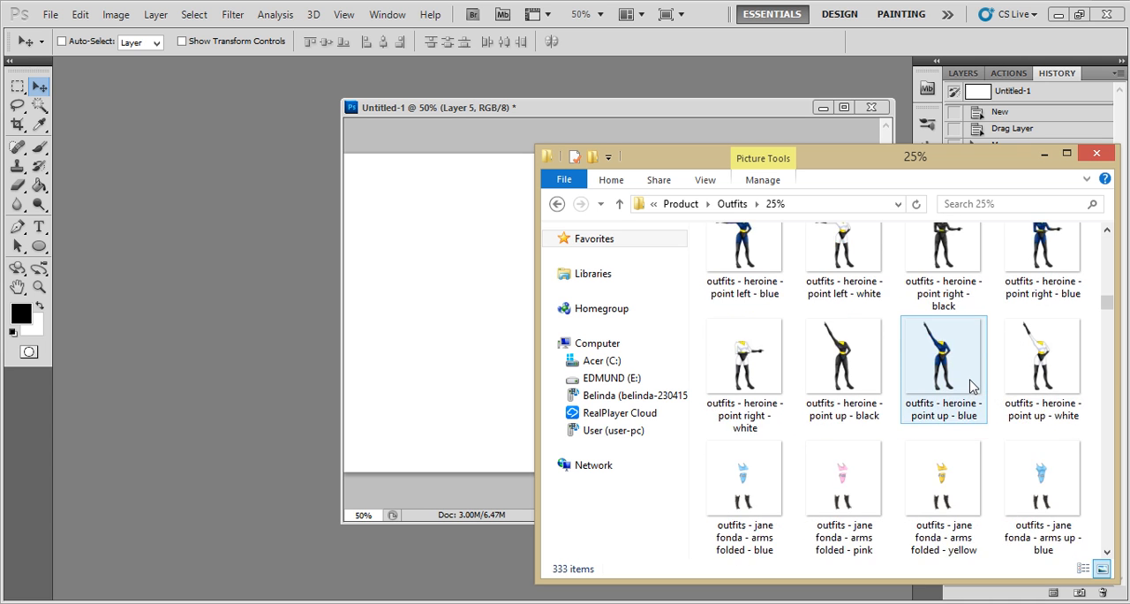
{"action": "scroll", "coordinate": [974, 386], "scroll_direction": "down", "scroll_amount": 1}
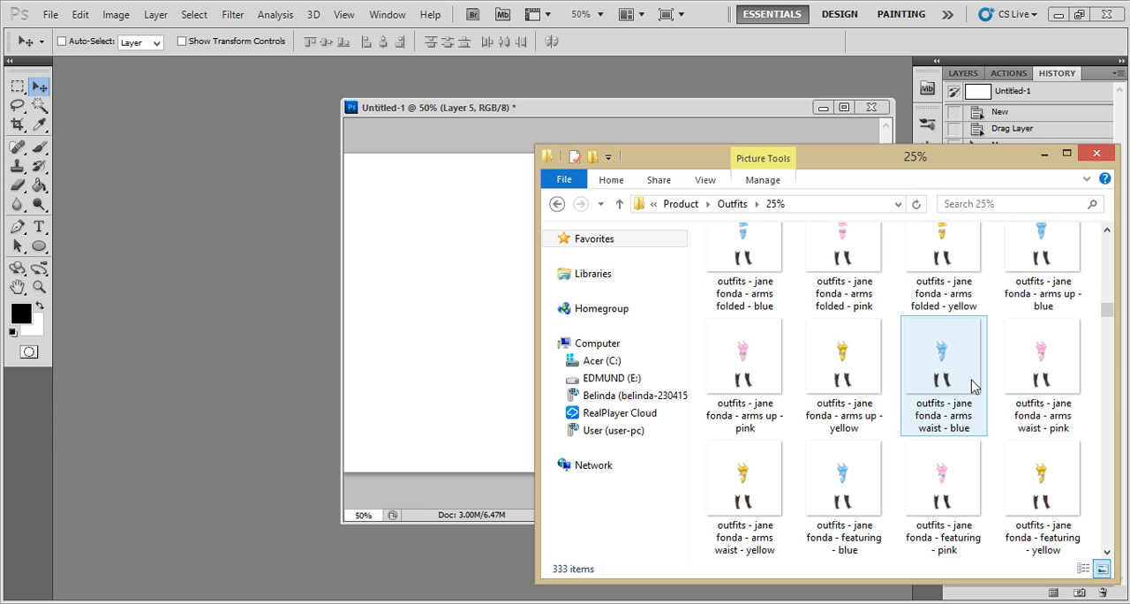
{"action": "scroll", "coordinate": [973, 386], "scroll_direction": "down", "scroll_amount": 1}
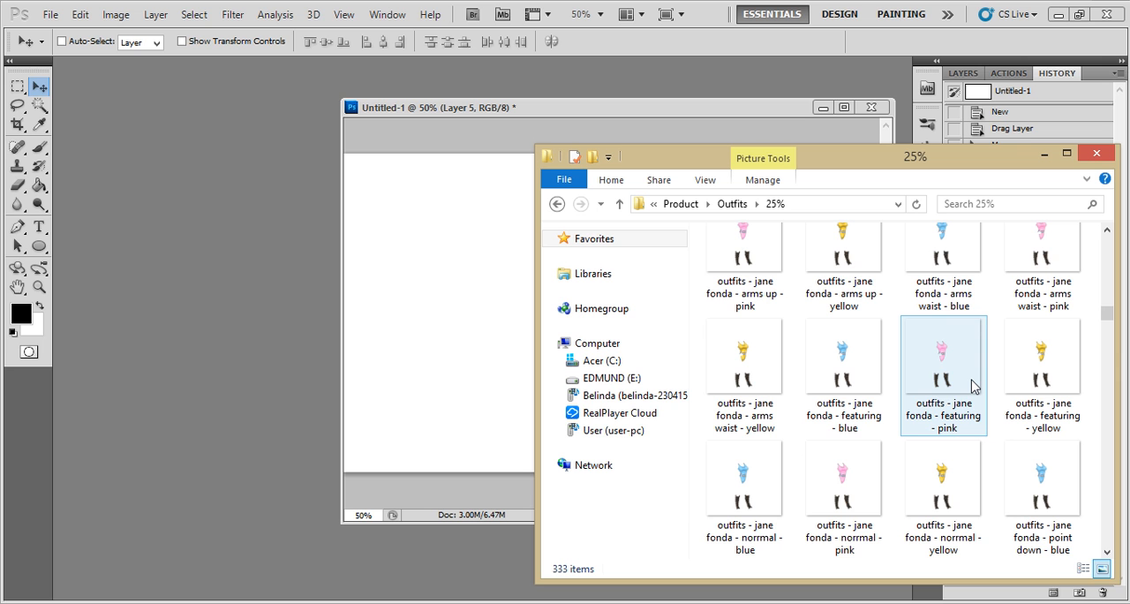
{"action": "scroll", "coordinate": [973, 386], "scroll_direction": "down", "scroll_amount": 6}
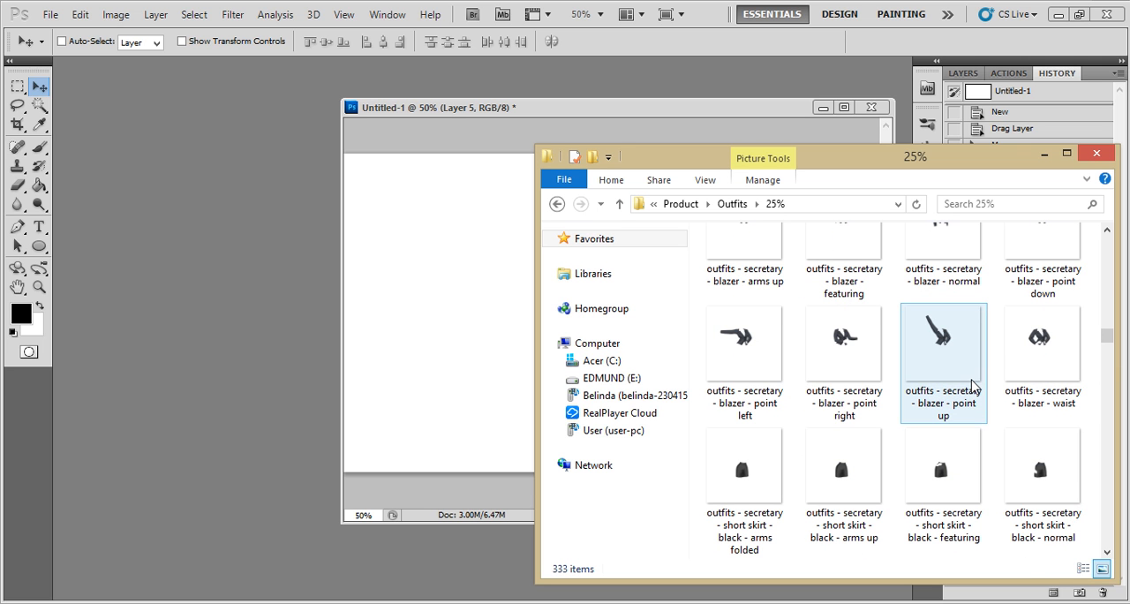
{"action": "scroll", "coordinate": [941, 433], "scroll_direction": "down", "scroll_amount": 6}
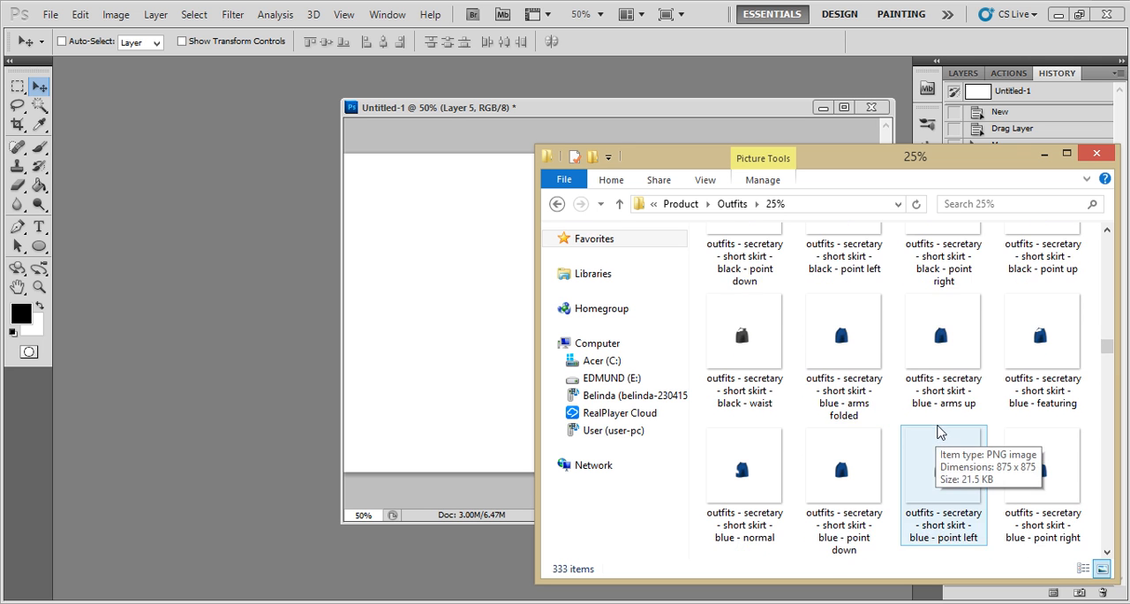
{"action": "scroll", "coordinate": [994, 440], "scroll_direction": "down", "scroll_amount": 5}
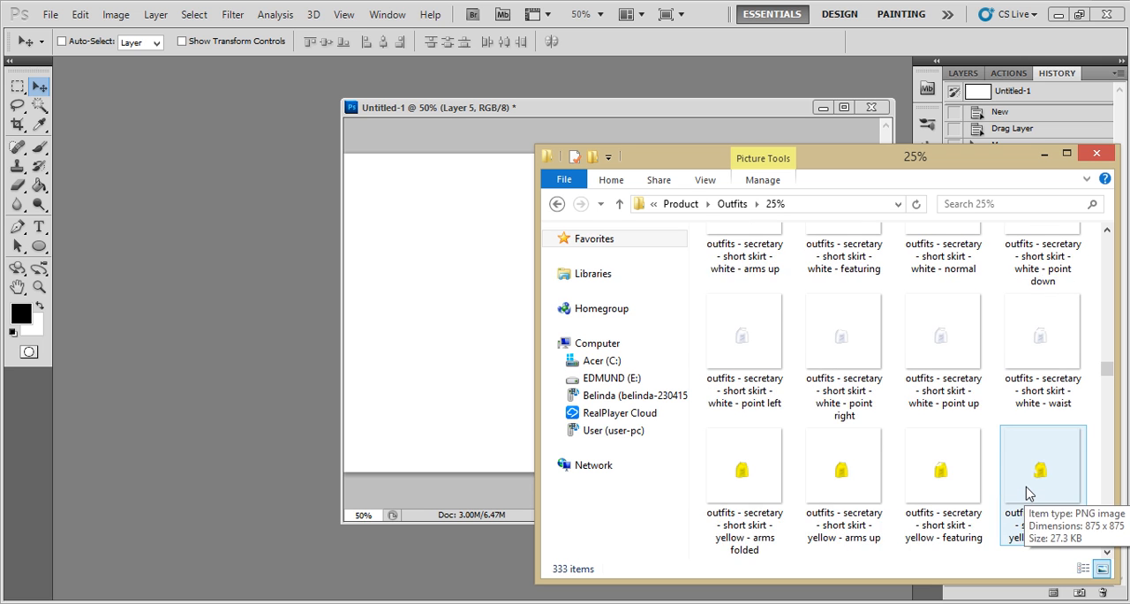
{"action": "scroll", "coordinate": [1024, 491], "scroll_direction": "down", "scroll_amount": 2}
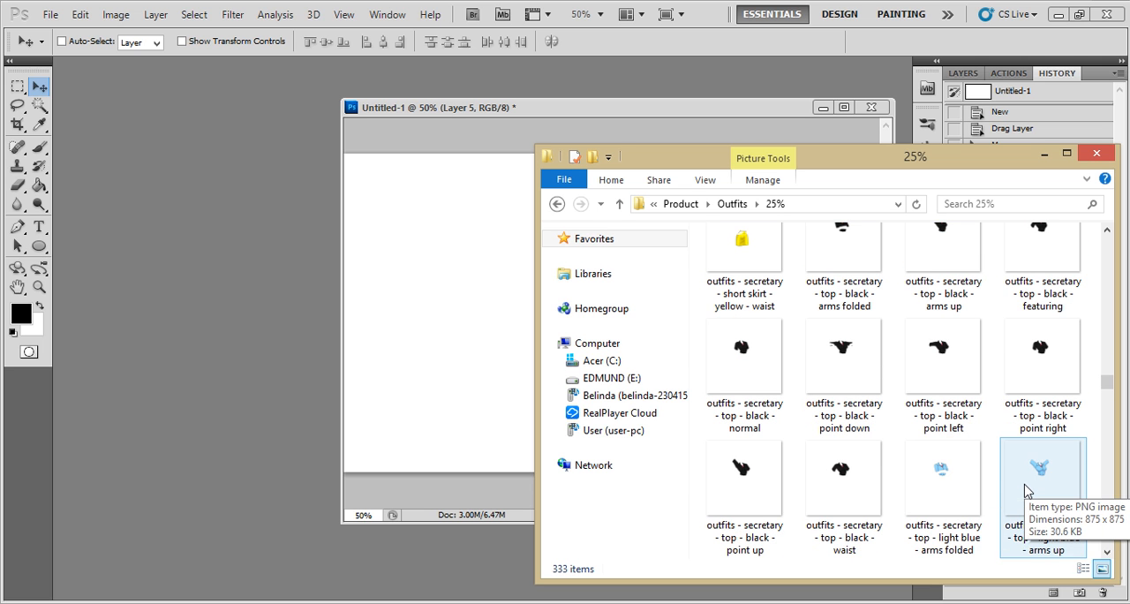
{"action": "left_click", "coordinate": [959, 449]}
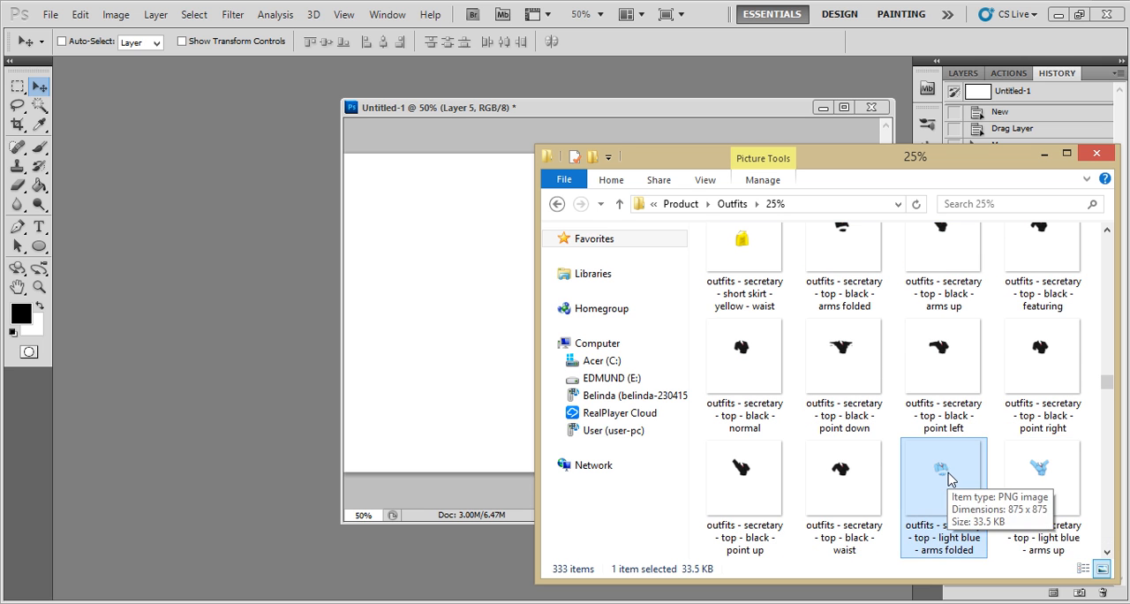
{"action": "left_click_drag", "start_coordinate": [931, 487], "coordinate": [159, 256]}
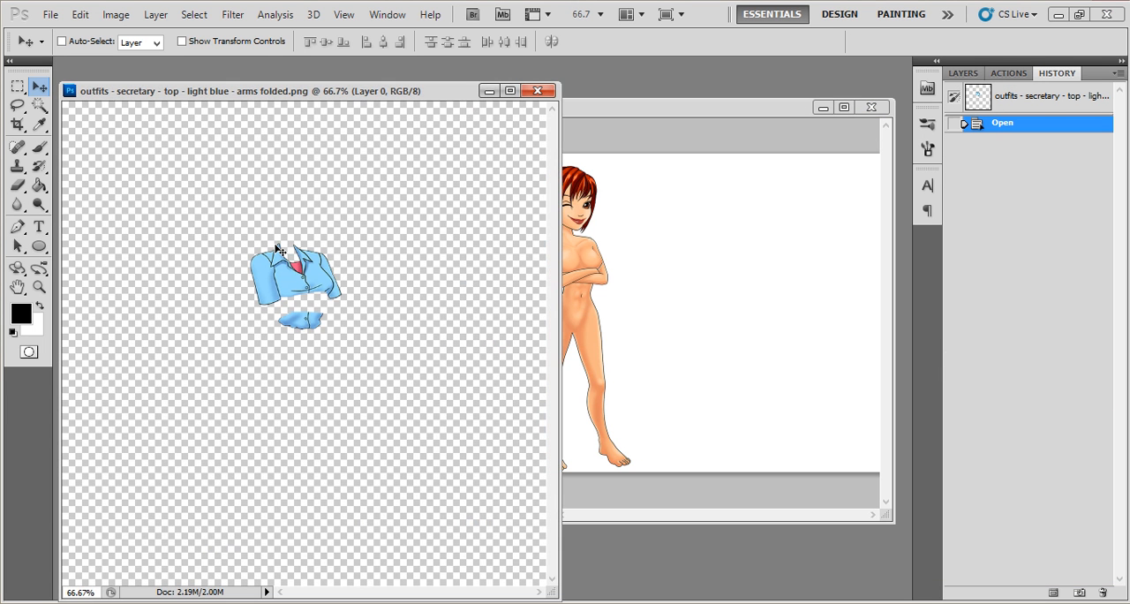
{"action": "left_click_drag", "start_coordinate": [300, 275], "coordinate": [611, 210]}
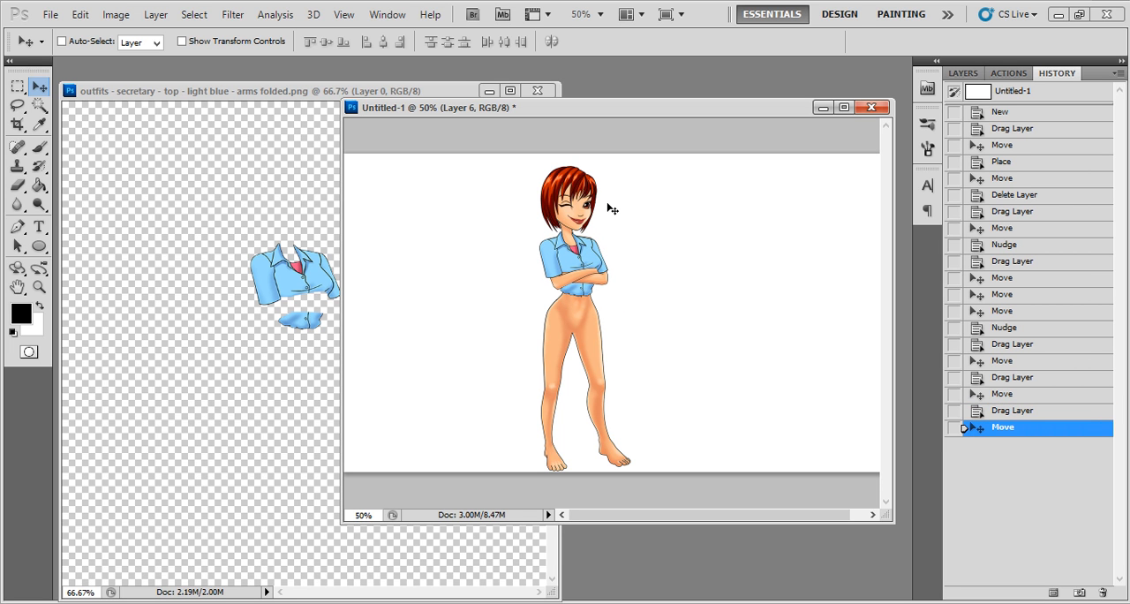
{"action": "left_click", "coordinate": [537, 90]}
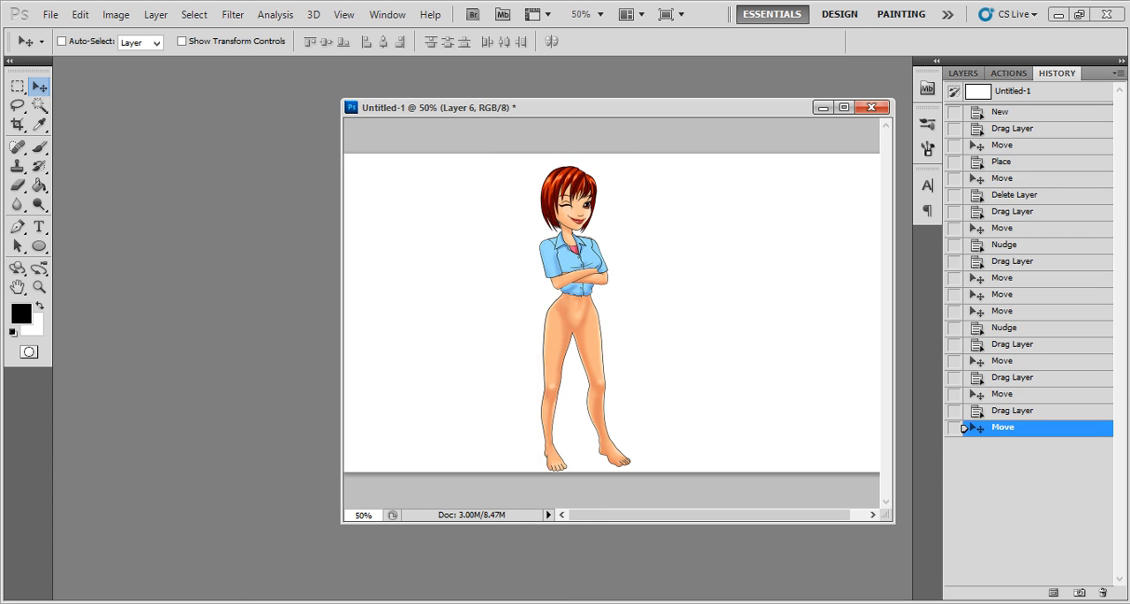
- Return to the outfit files and open the outfits - secretary - blazer - arms folded image as a separate floating Photoshop document
{"action": "key", "text": "alt+Tab"}
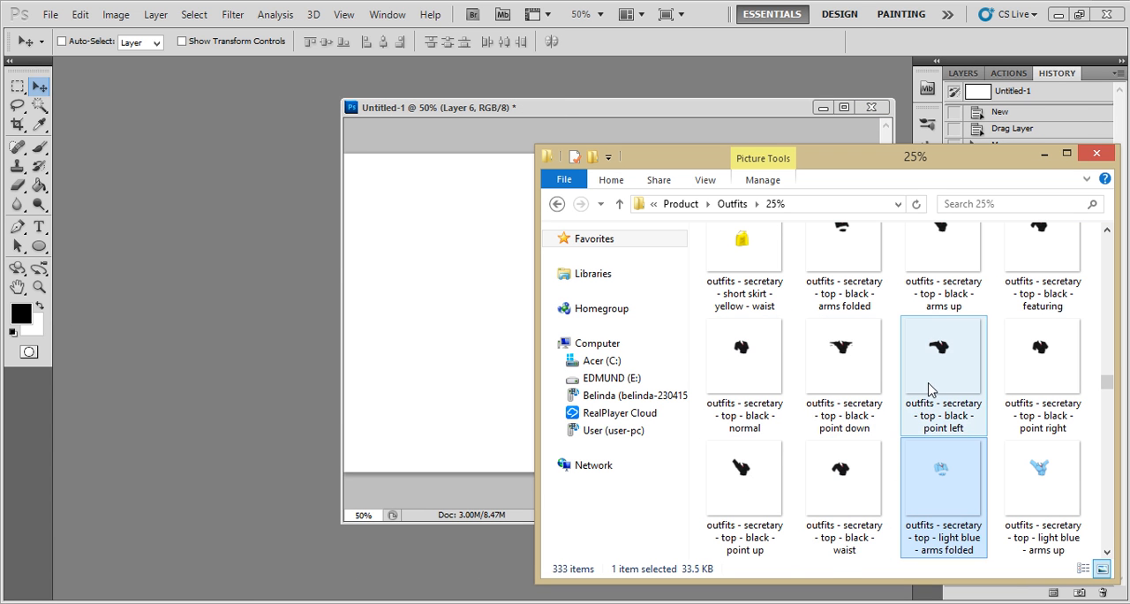
{"action": "left_click", "coordinate": [874, 382]}
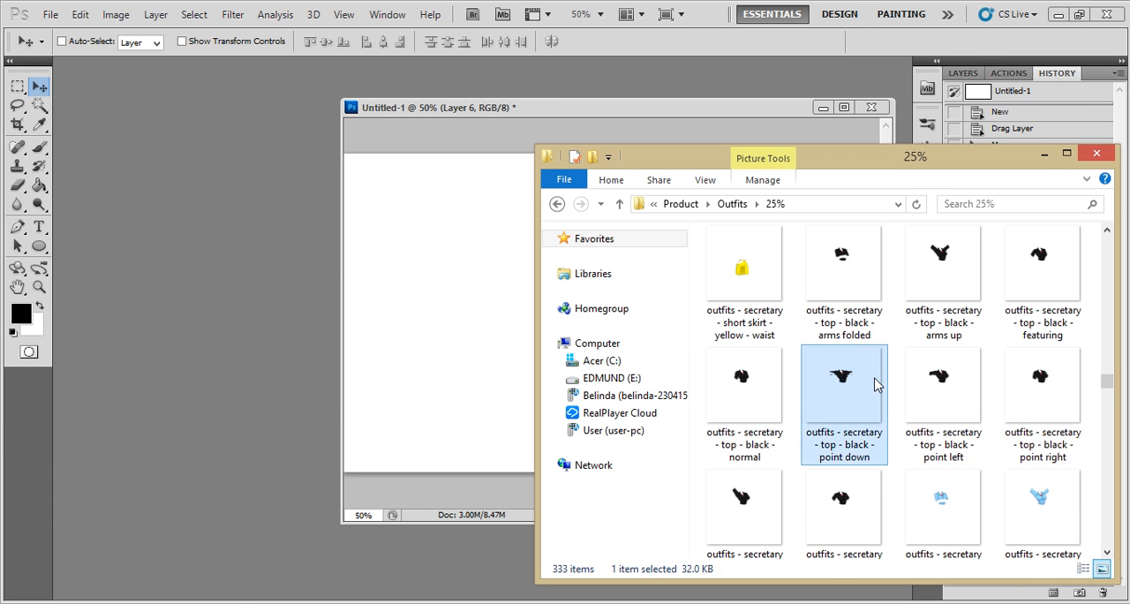
{"action": "scroll", "coordinate": [886, 382], "scroll_direction": "up", "scroll_amount": 2}
{"action": "scroll", "coordinate": [885, 395], "scroll_direction": "down", "scroll_amount": 2}
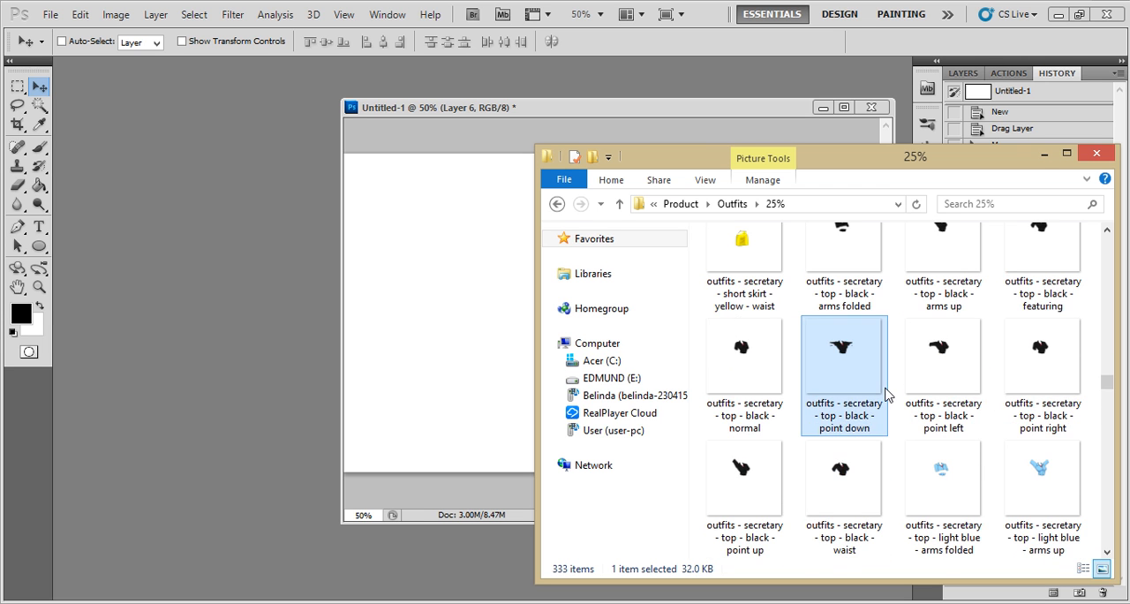
{"action": "scroll", "coordinate": [886, 394], "scroll_direction": "down", "scroll_amount": 8}
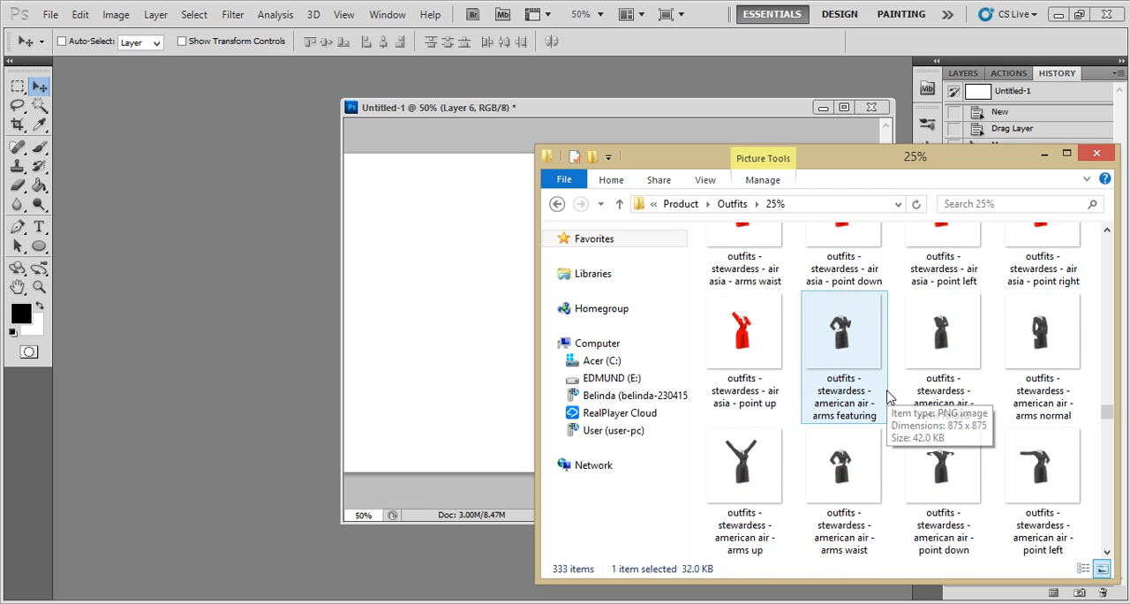
{"action": "scroll", "coordinate": [888, 396], "scroll_direction": "up", "scroll_amount": 2}
{"action": "scroll", "coordinate": [887, 395], "scroll_direction": "down", "scroll_amount": 3}
{"action": "scroll", "coordinate": [925, 415], "scroll_direction": "up", "scroll_amount": 6}
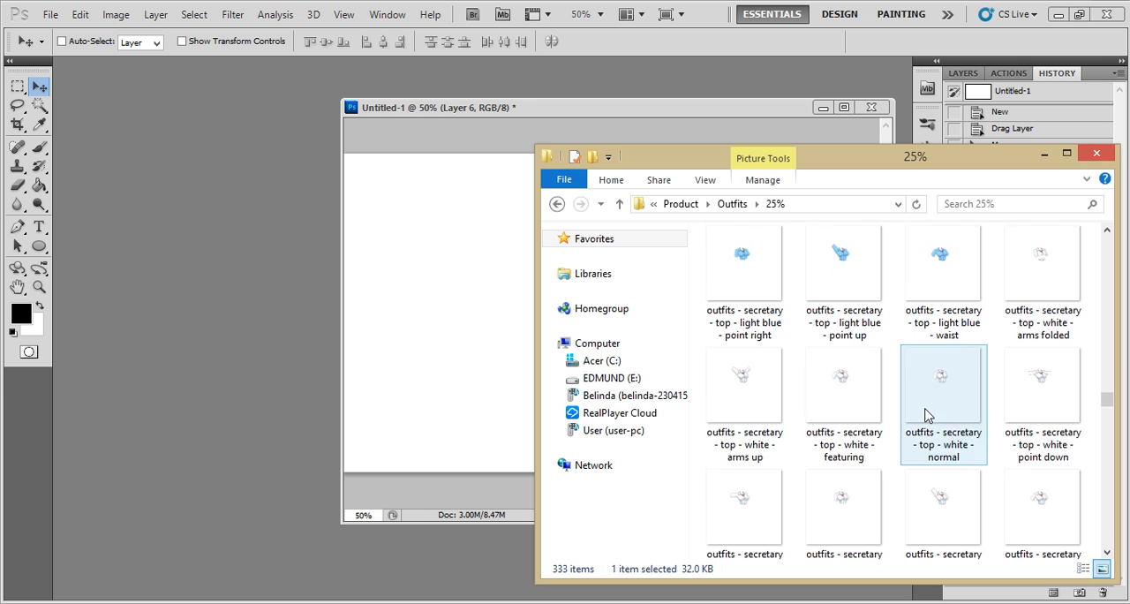
{"action": "scroll", "coordinate": [925, 416], "scroll_direction": "up", "scroll_amount": 10}
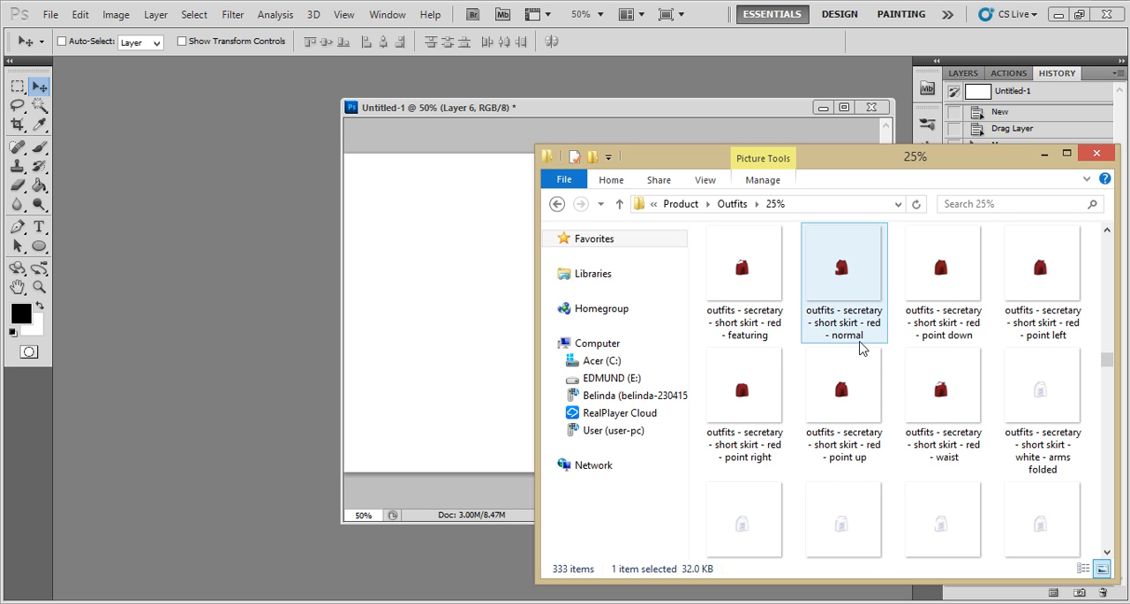
{"action": "scroll", "coordinate": [864, 349], "scroll_direction": "up", "scroll_amount": 4}
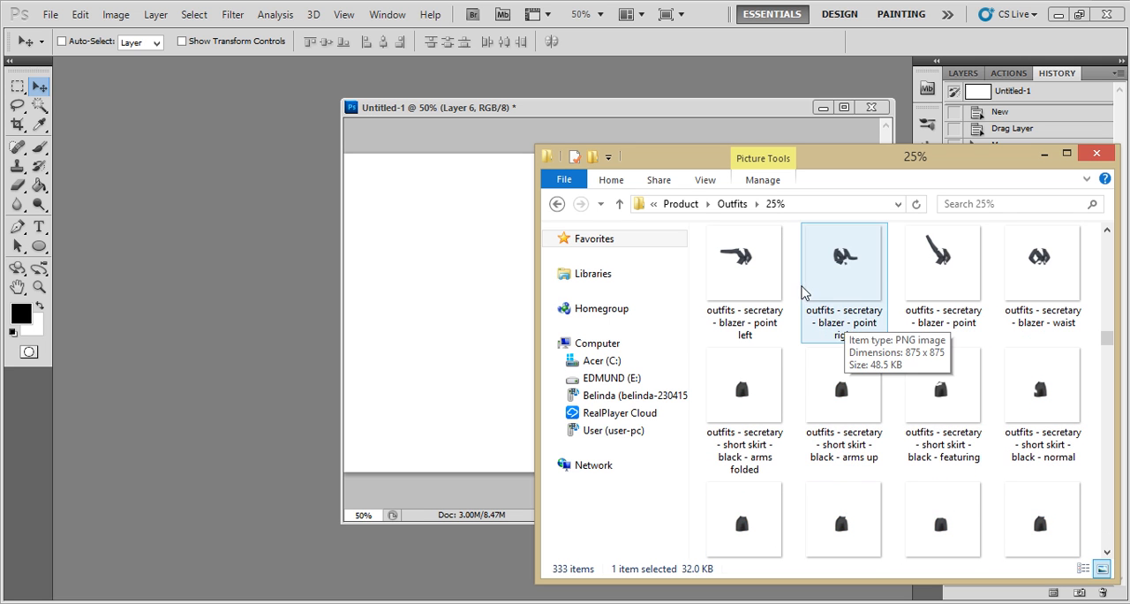
{"action": "scroll", "coordinate": [877, 300], "scroll_direction": "up", "scroll_amount": 1}
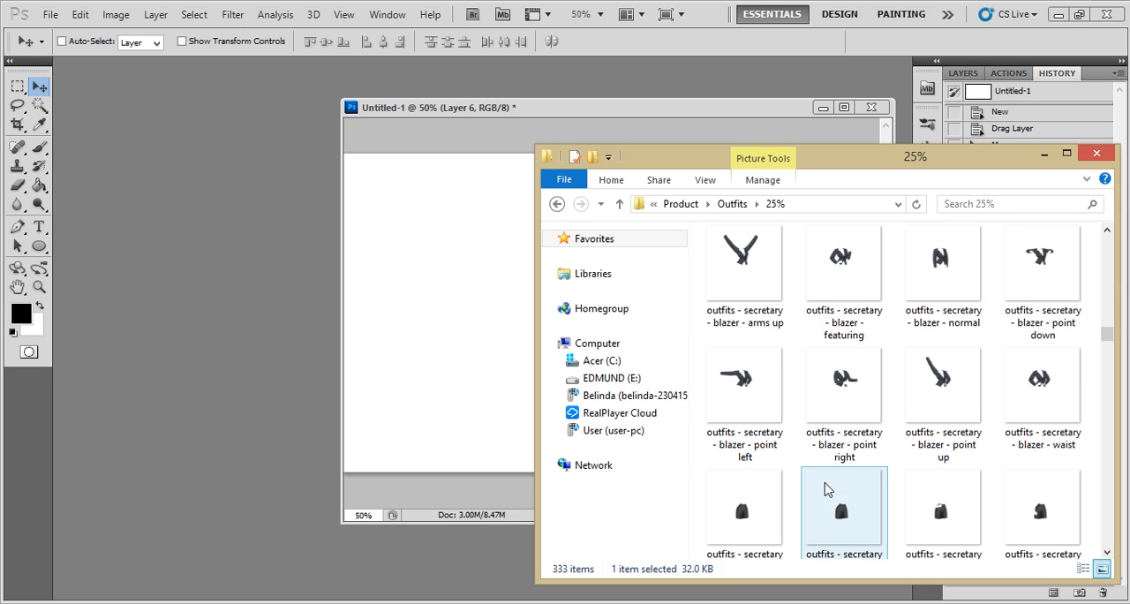
{"action": "scroll", "coordinate": [886, 438], "scroll_direction": "up", "scroll_amount": 1}
{"action": "left_click", "coordinate": [1028, 280]}
{"action": "left_click_drag", "start_coordinate": [1028, 281], "coordinate": [159, 283]}
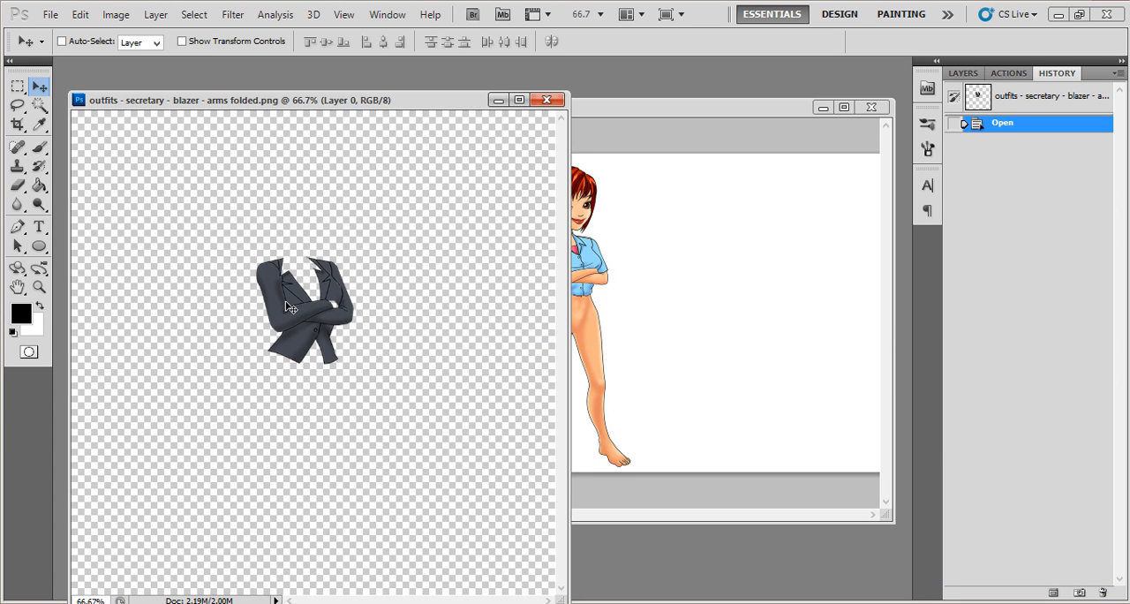
- Copy the blazer over the blue top in Untitled-1, nudge it down and left into place, and close the blazer source image
{"action": "left_click_drag", "start_coordinate": [287, 304], "coordinate": [550, 259]}
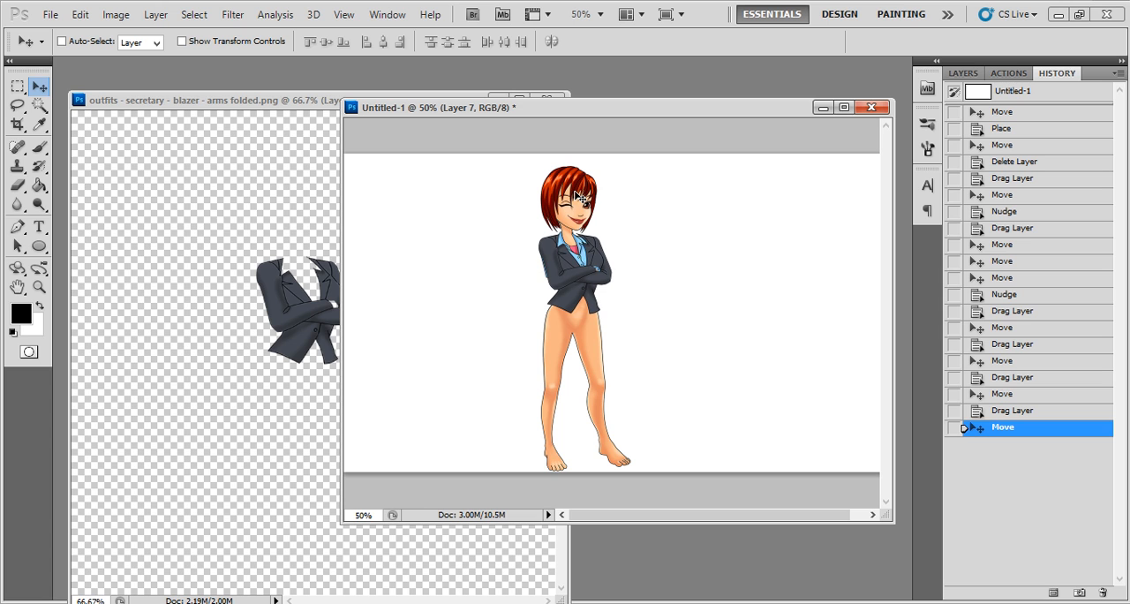
{"action": "key", "text": "Down"}
{"action": "key", "text": "Left"}
{"action": "key", "text": "Left"}
{"action": "key", "text": "Left"}
{"action": "key", "text": "Left"}
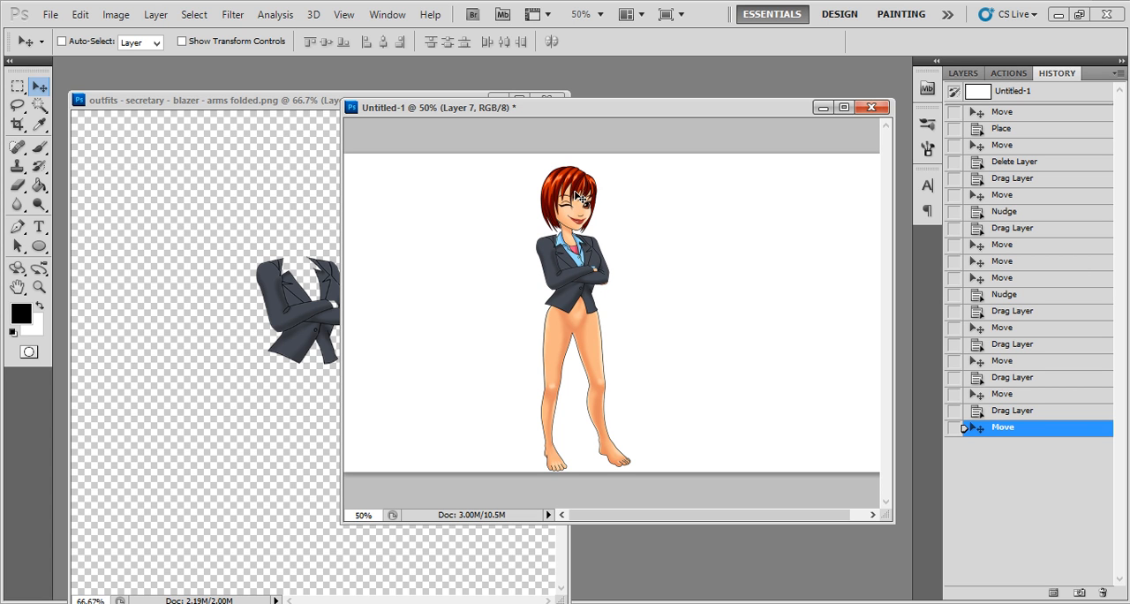
{"action": "key", "text": "Left"}
{"action": "key", "text": "Right"}
{"action": "key", "text": "Left"}
{"action": "left_click", "coordinate": [544, 98]}
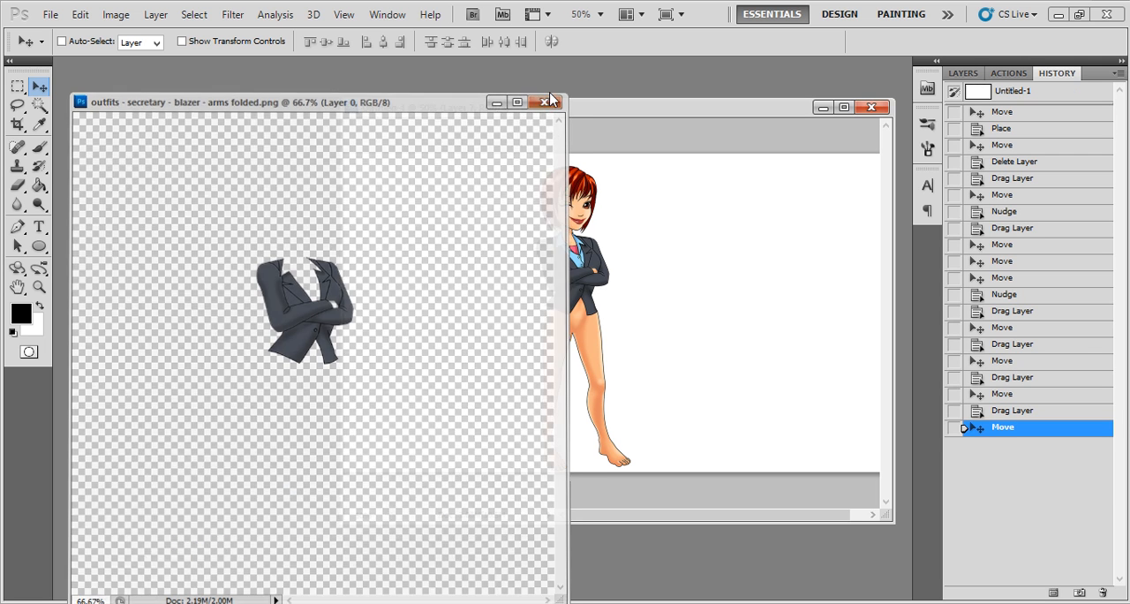
- Return to the outfit files and open the outfits - secretary - short skirt - black - point down image as a floating Photoshop document
{"action": "key", "text": "alt+Tab"}
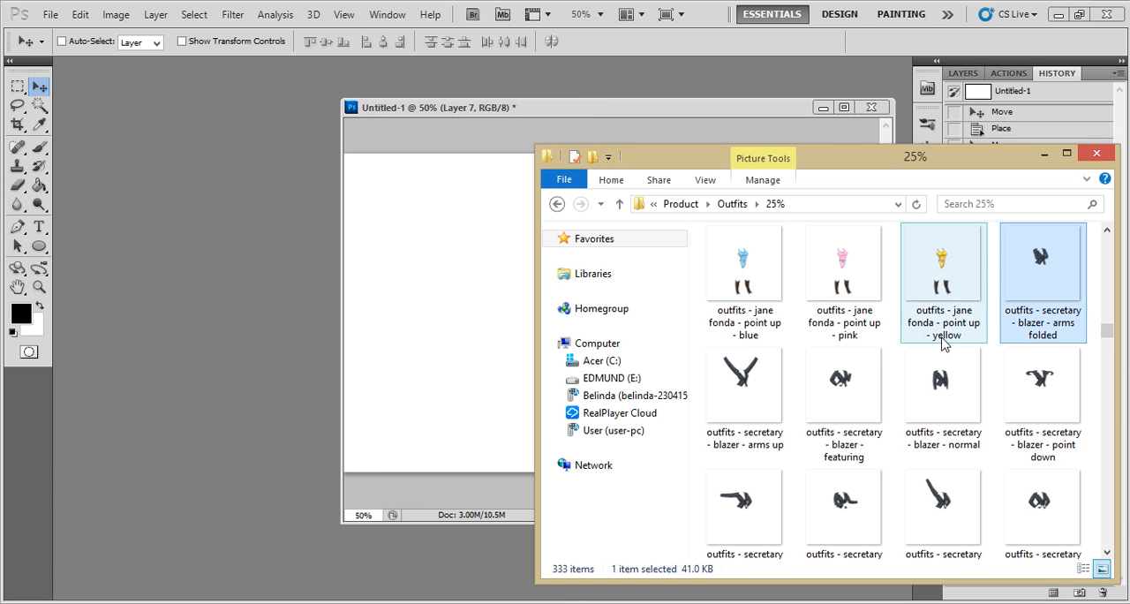
{"action": "scroll", "coordinate": [943, 371], "scroll_direction": "down", "scroll_amount": 3}
{"action": "left_click", "coordinate": [1059, 347]}
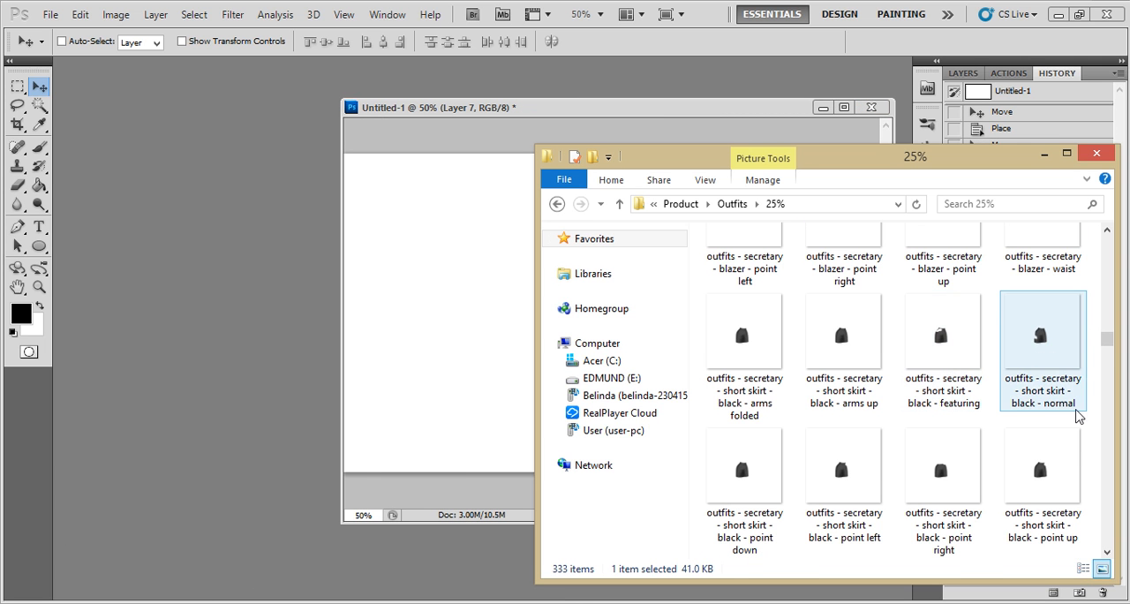
{"action": "left_click", "coordinate": [1055, 374]}
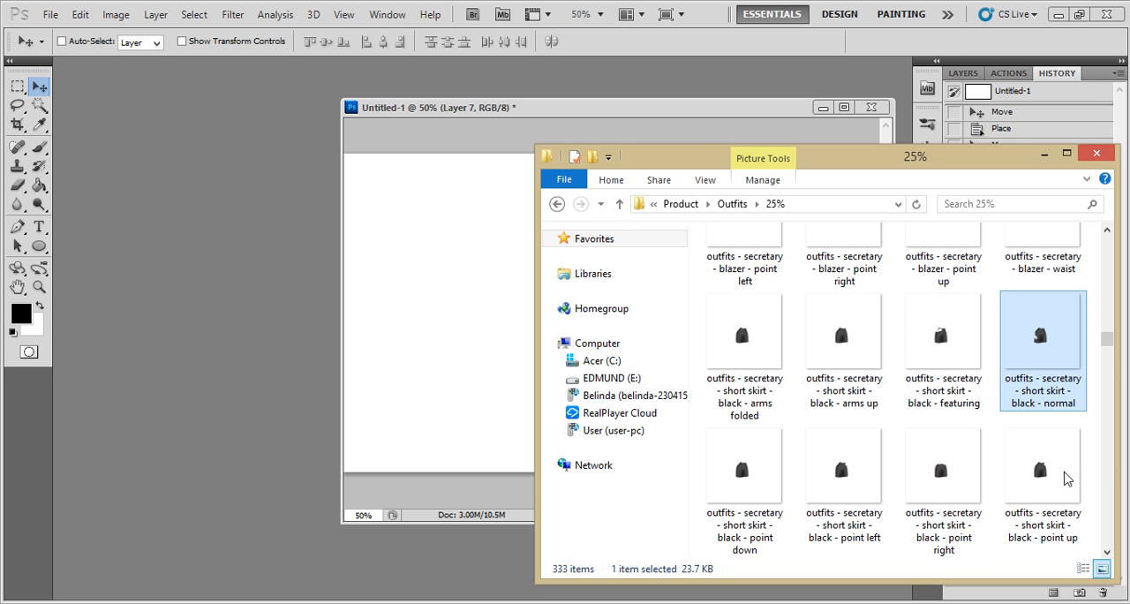
{"action": "left_click", "coordinate": [949, 490]}
{"action": "left_click", "coordinate": [863, 484]}
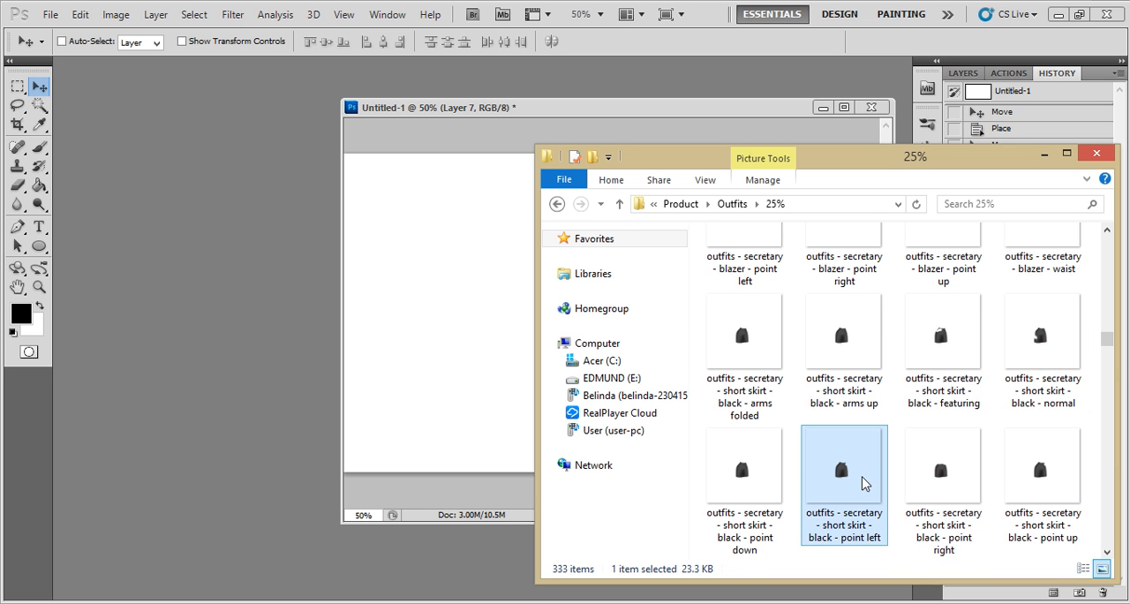
{"action": "scroll", "coordinate": [864, 480], "scroll_direction": "down", "scroll_amount": 1}
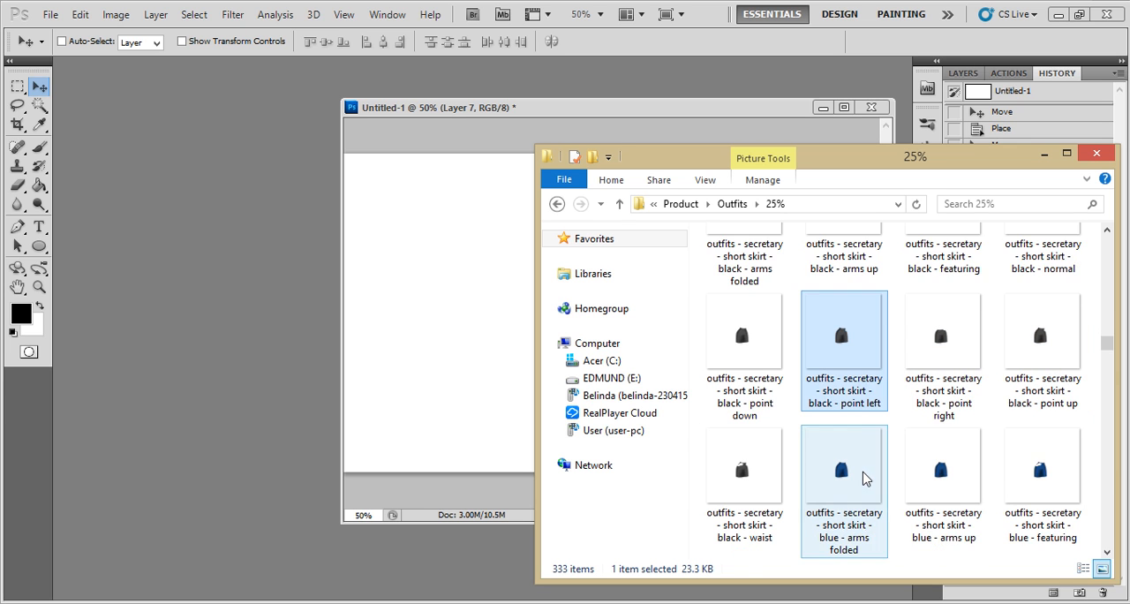
{"action": "left_click", "coordinate": [765, 385]}
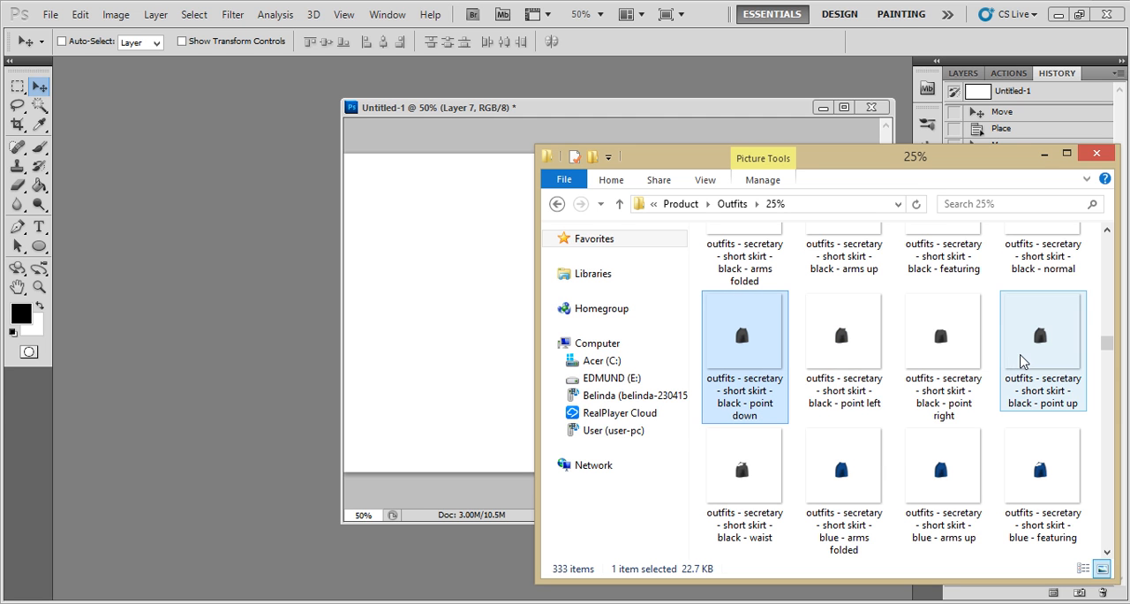
{"action": "left_click_drag", "start_coordinate": [750, 362], "coordinate": [247, 316]}
{"action": "left_click_drag", "start_coordinate": [212, 66], "coordinate": [244, 134]}
- Copy the black short skirt onto the character's hips in Untitled-1 and close the skirt source image
{"action": "left_click_drag", "start_coordinate": [275, 387], "coordinate": [558, 337]}
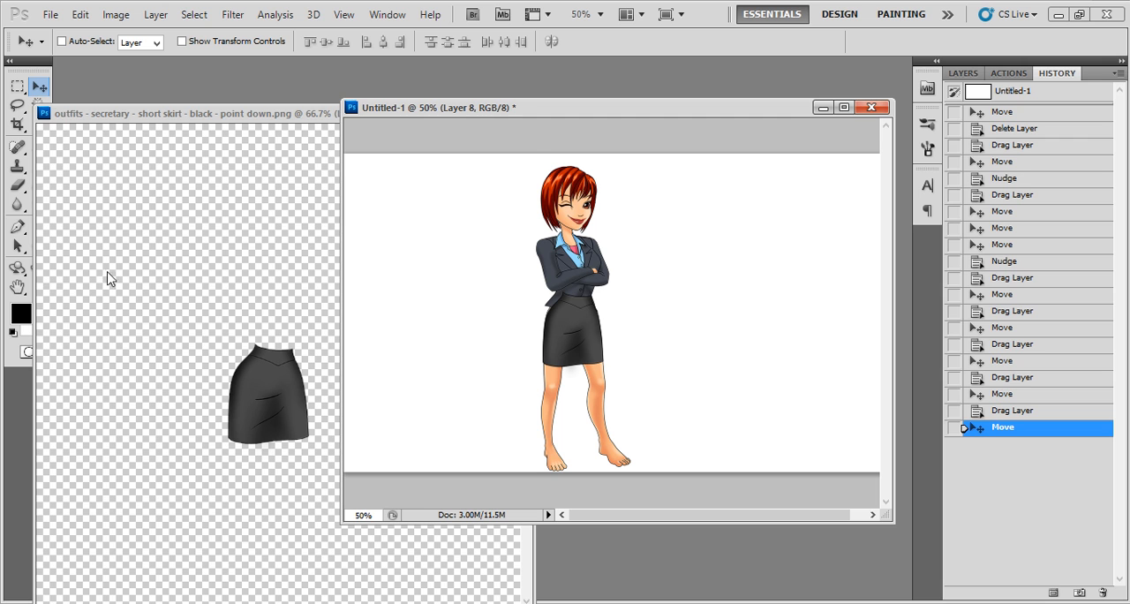
{"action": "left_click", "coordinate": [178, 132]}
{"action": "key", "text": "ctrl+w"}
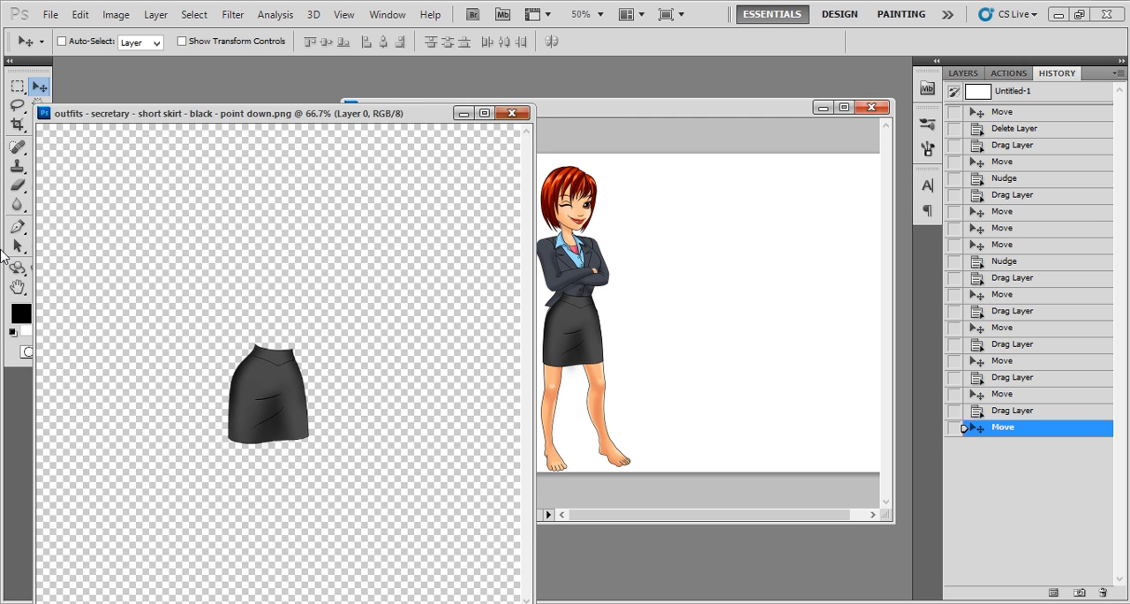
- Nudge the black skirt slightly up and to the left so it fits the character's waist and hips
{"action": "left_click", "coordinate": [39, 287]}
{"action": "left_click", "coordinate": [589, 363]}
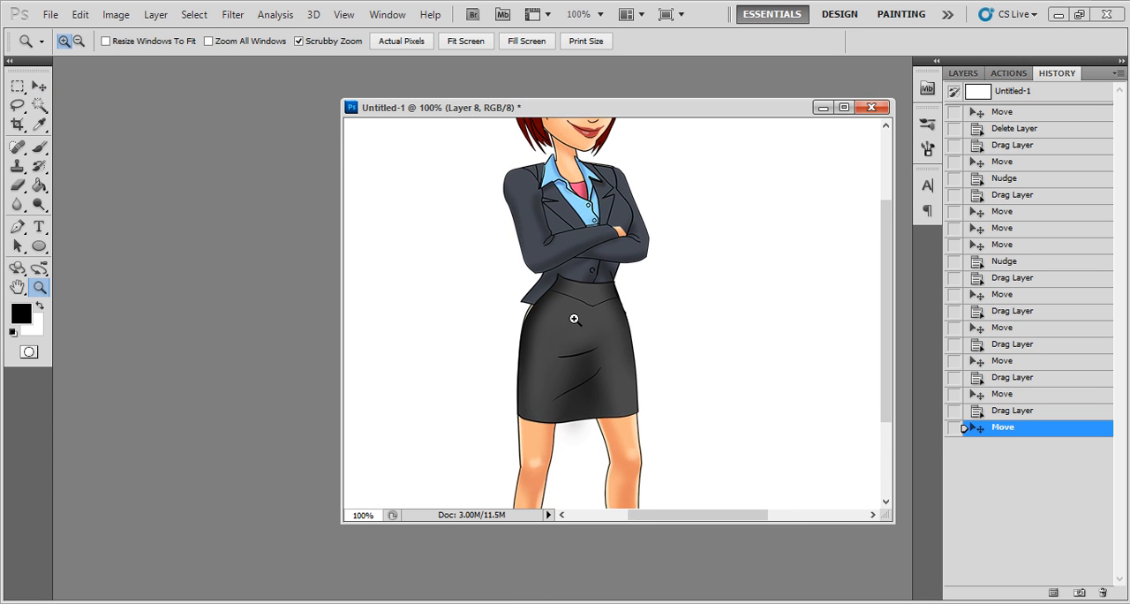
{"action": "left_click", "coordinate": [39, 86]}
{"action": "right_click", "coordinate": [587, 357]}
{"action": "left_click", "coordinate": [590, 363]}
{"action": "key", "text": "Left"}
{"action": "key", "text": "Left"}
{"action": "key", "text": "Up"}
{"action": "key", "text": "Up"}
{"action": "key", "text": "Right"}
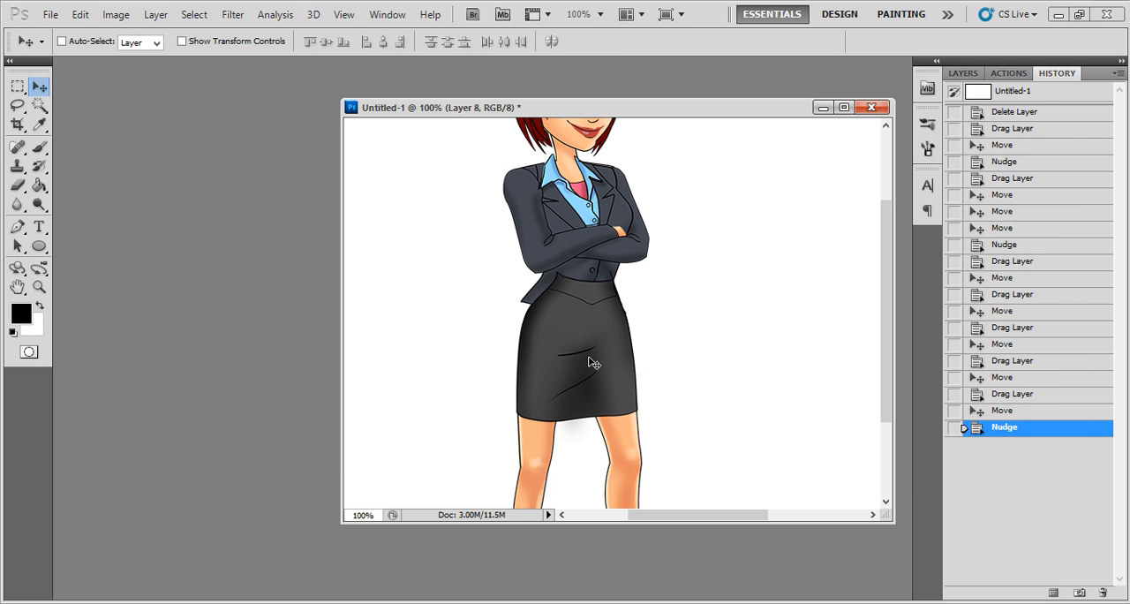
- Select the blazer layer, Layer 7, and bring it to the front so it overlaps the skirt
{"action": "right_click", "coordinate": [565, 256]}
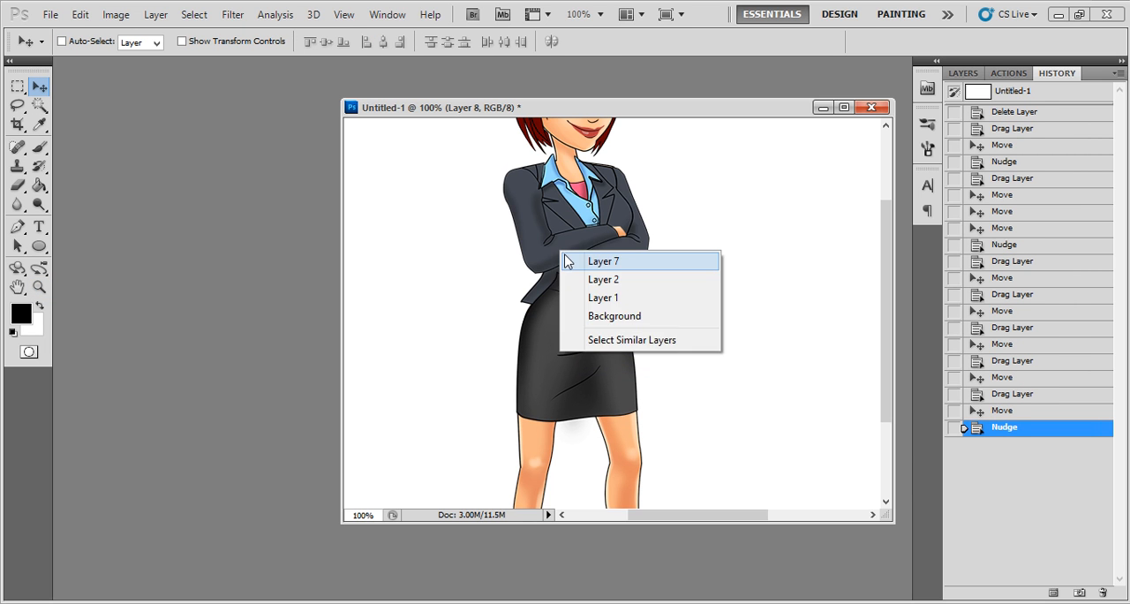
{"action": "left_click", "coordinate": [566, 259]}
{"action": "left_click_drag", "start_coordinate": [547, 246], "coordinate": [574, 251]}
{"action": "key", "text": "ctrl+z"}
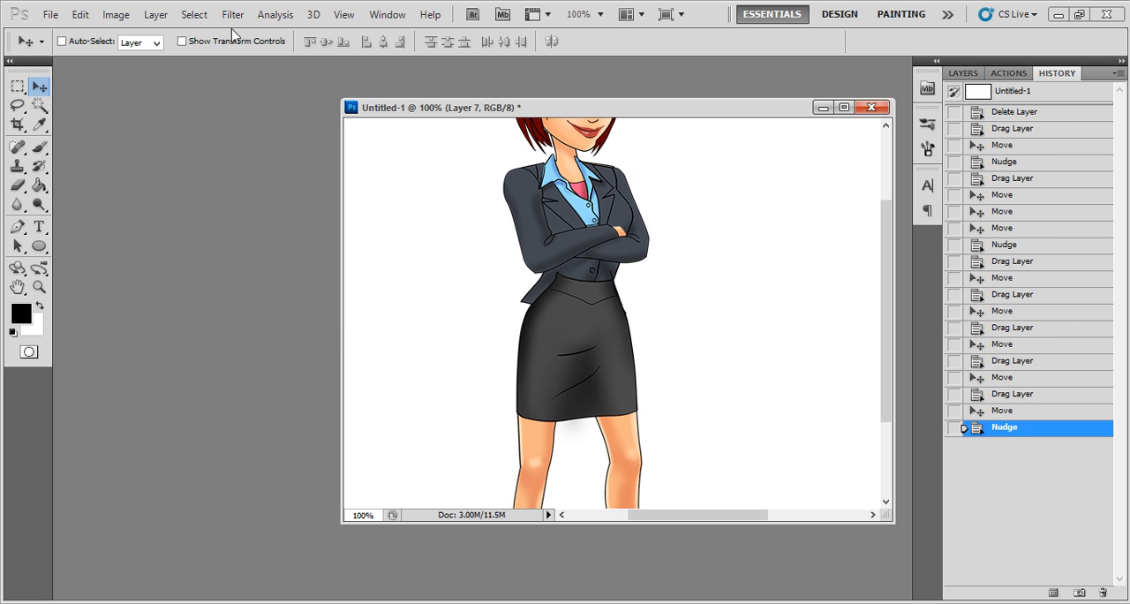
{"action": "left_click", "coordinate": [157, 15]}
{"action": "mouse_move", "coordinate": [270, 406]}
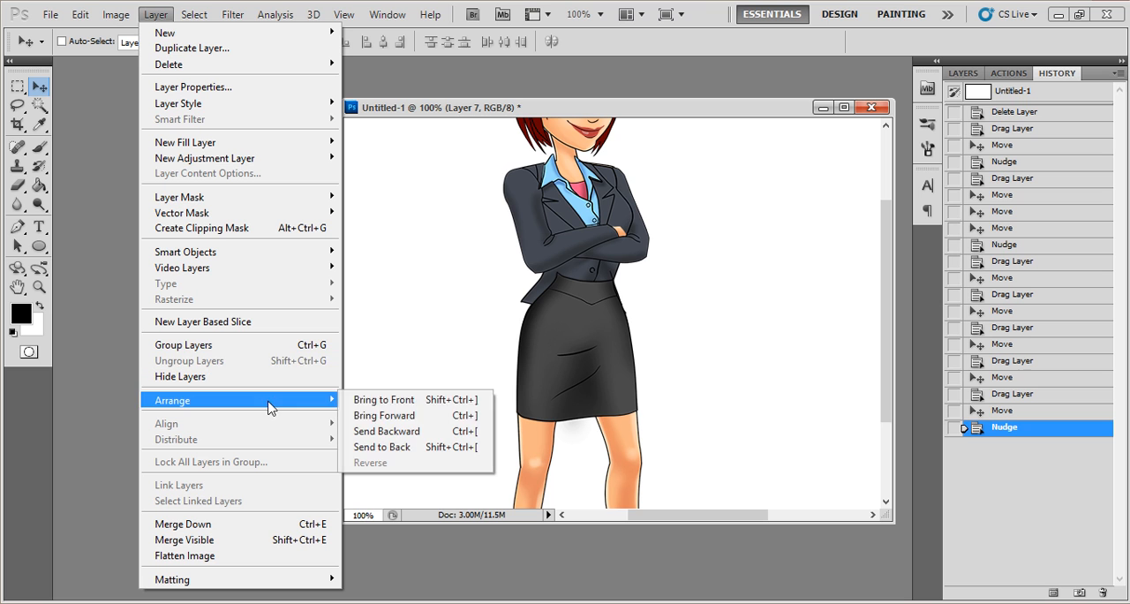
{"action": "left_click", "coordinate": [402, 401]}
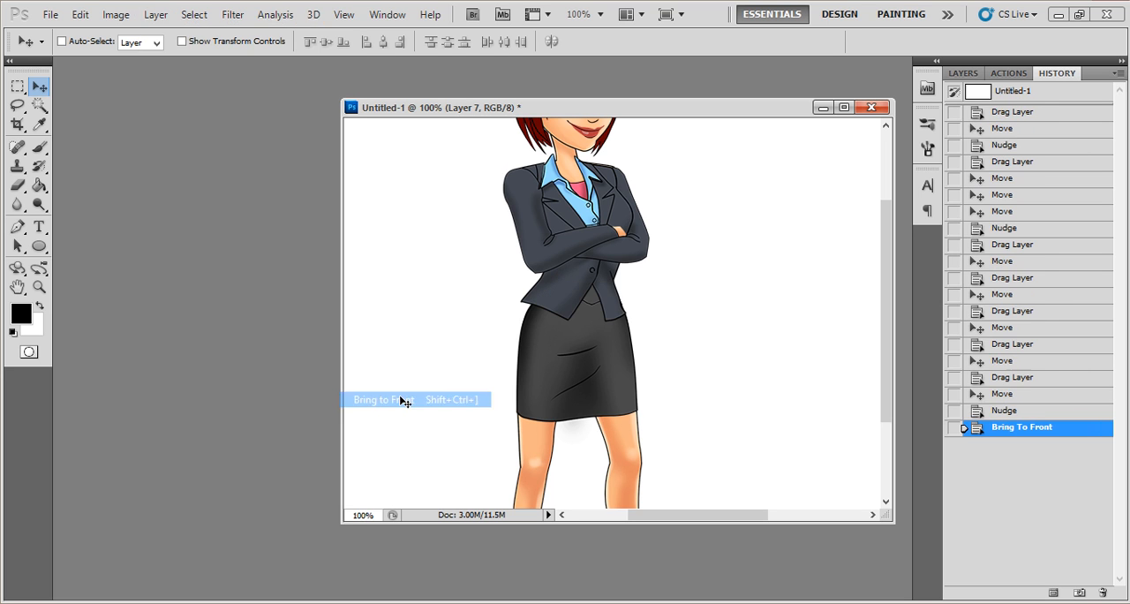
{"action": "scroll", "coordinate": [755, 298], "scroll_direction": "up", "scroll_amount": 5}
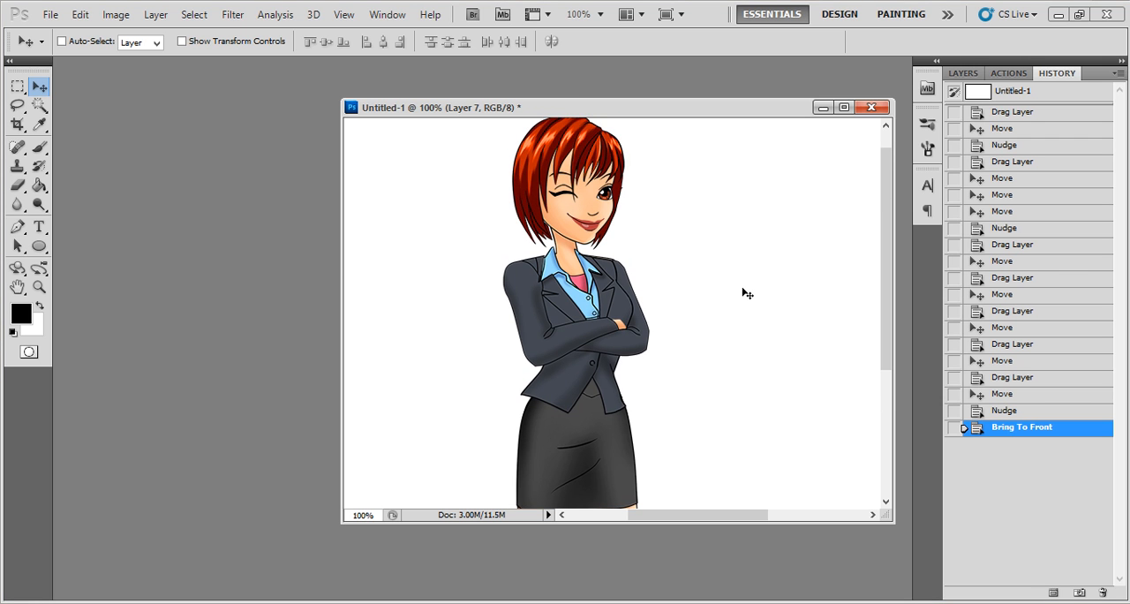
{"action": "scroll", "coordinate": [744, 289], "scroll_direction": "down", "scroll_amount": 5}
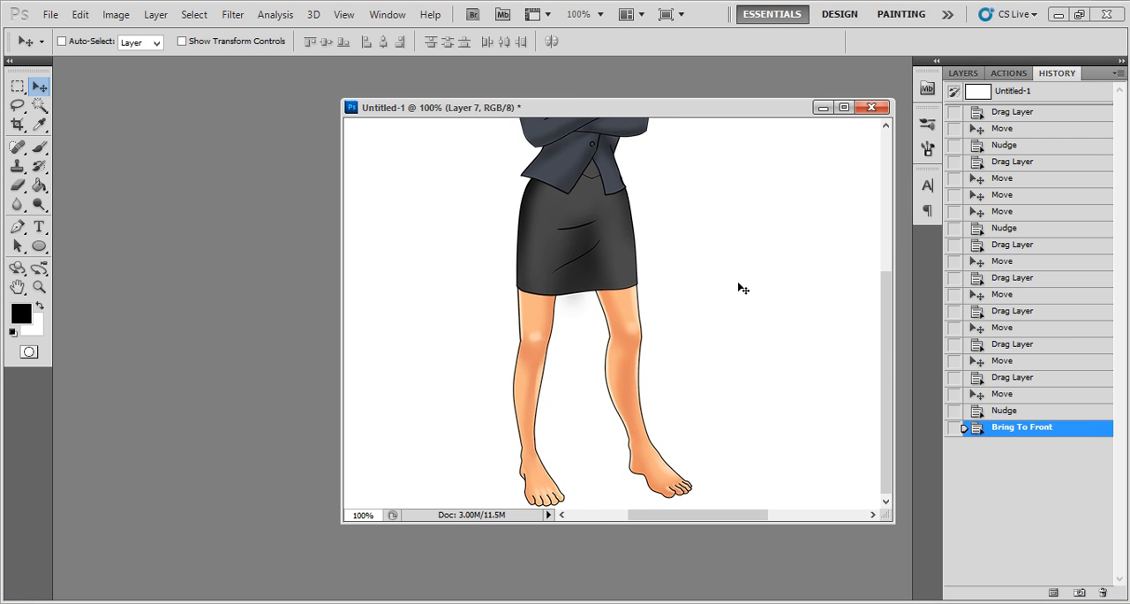
- Go to the package's Accessories 25% folder and open the accessories - heels - black image in Photoshop
{"action": "left_click", "coordinate": [169, 602]}
{"action": "key", "text": "BackSpace"}
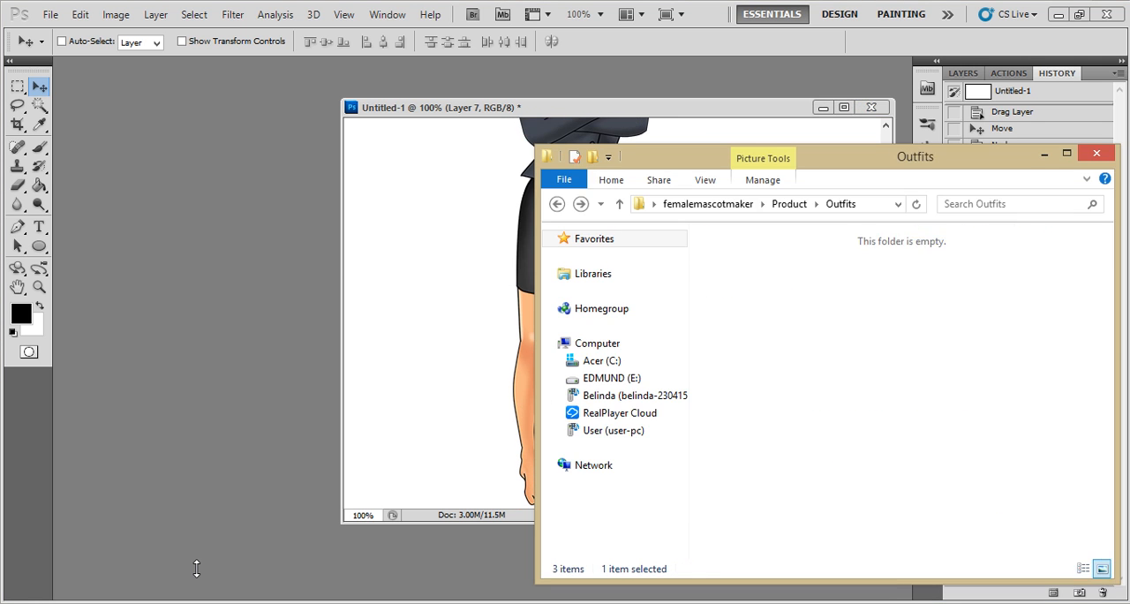
{"action": "key", "text": "BackSpace"}
{"action": "key", "text": "Up"}
{"action": "key", "text": "Return"}
{"action": "key", "text": "Down"}
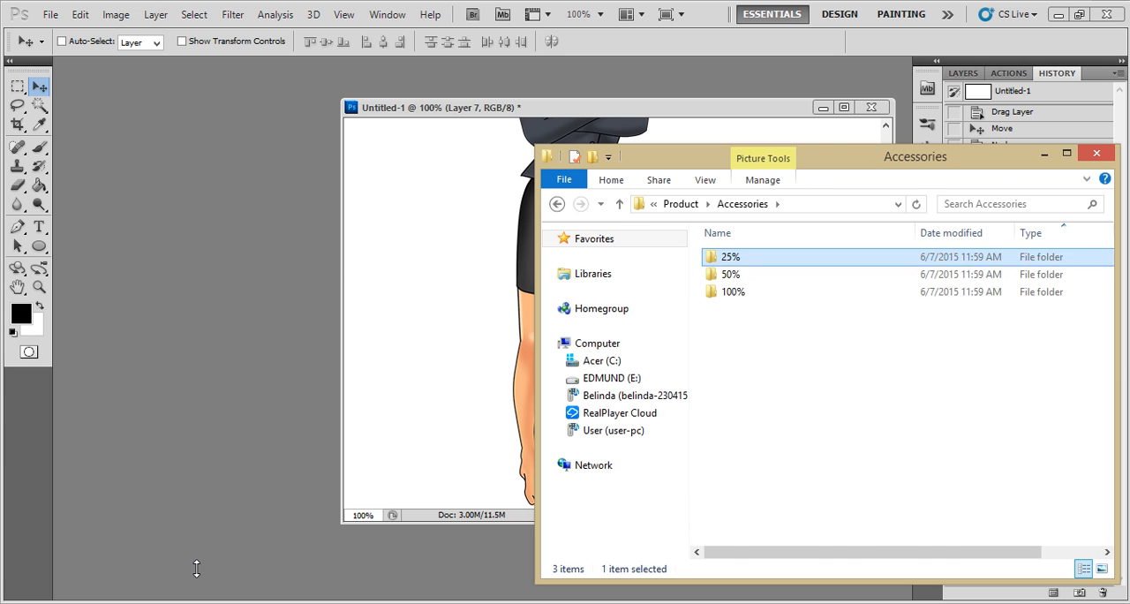
{"action": "key", "text": "Up"}
{"action": "key", "text": "Return"}
{"action": "left_click", "coordinate": [835, 388]}
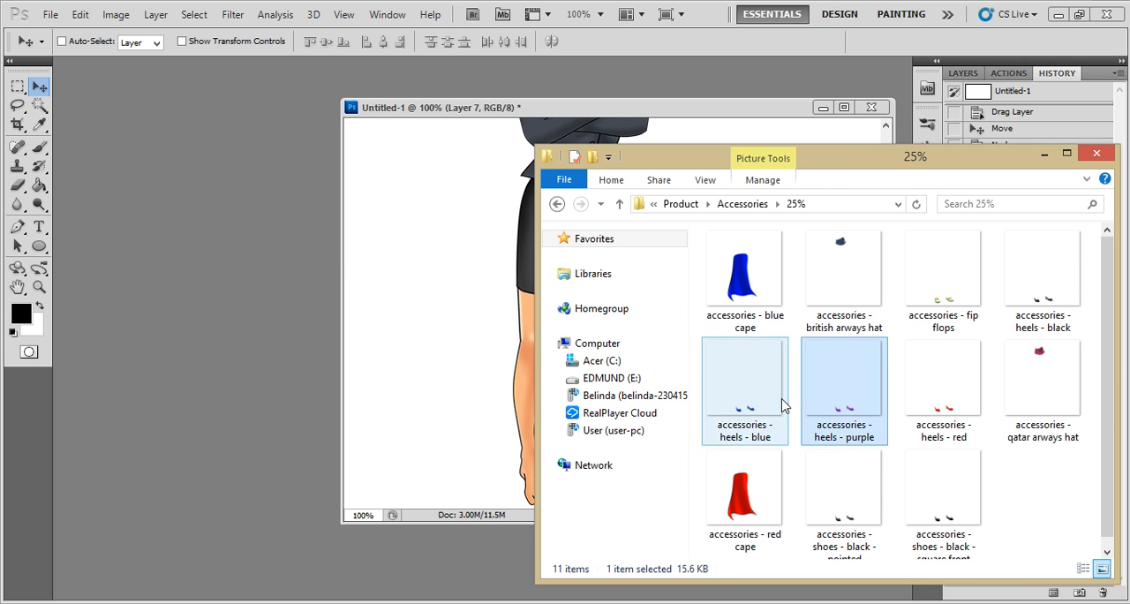
{"action": "left_click", "coordinate": [1017, 321]}
{"action": "left_click_drag", "start_coordinate": [1037, 291], "coordinate": [222, 292]}
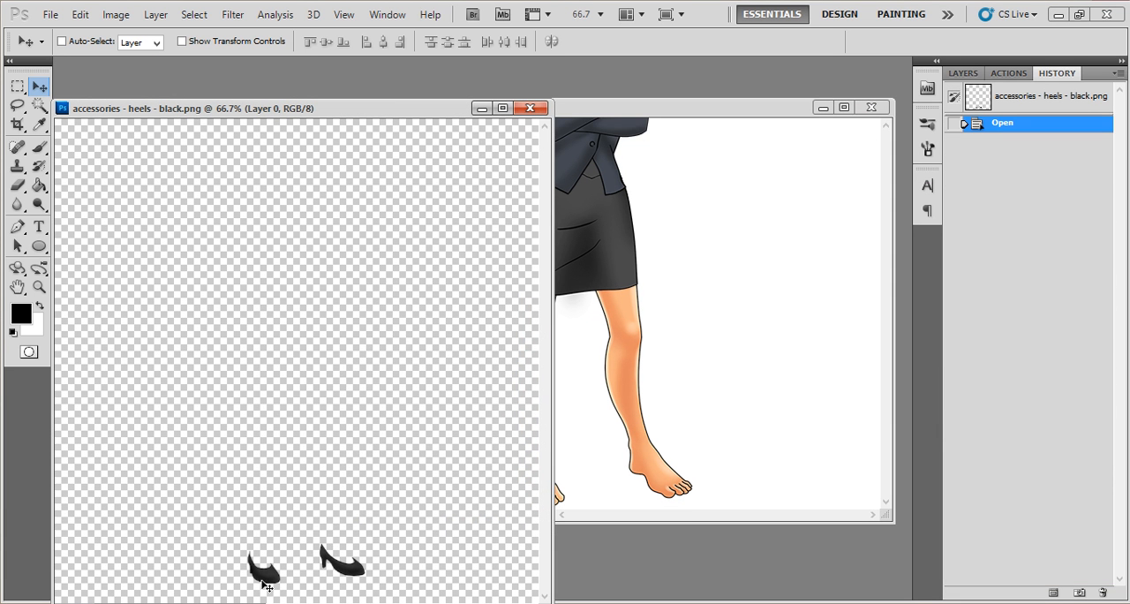
- Float the heels document, copy the black heels onto the character's feet in Untitled-1, and check the whole figure
{"action": "left_click_drag", "start_coordinate": [263, 582], "coordinate": [563, 491]}
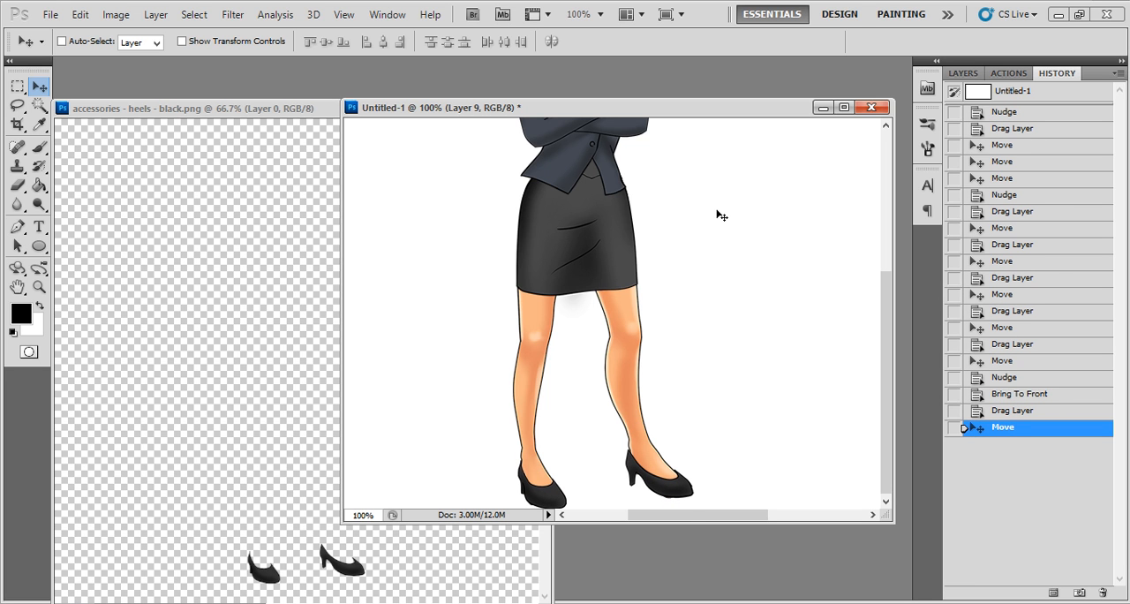
{"action": "scroll", "coordinate": [714, 222], "scroll_direction": "up", "scroll_amount": 2}
{"action": "left_click", "coordinate": [38, 287]}
{"action": "right_click", "coordinate": [714, 231]}
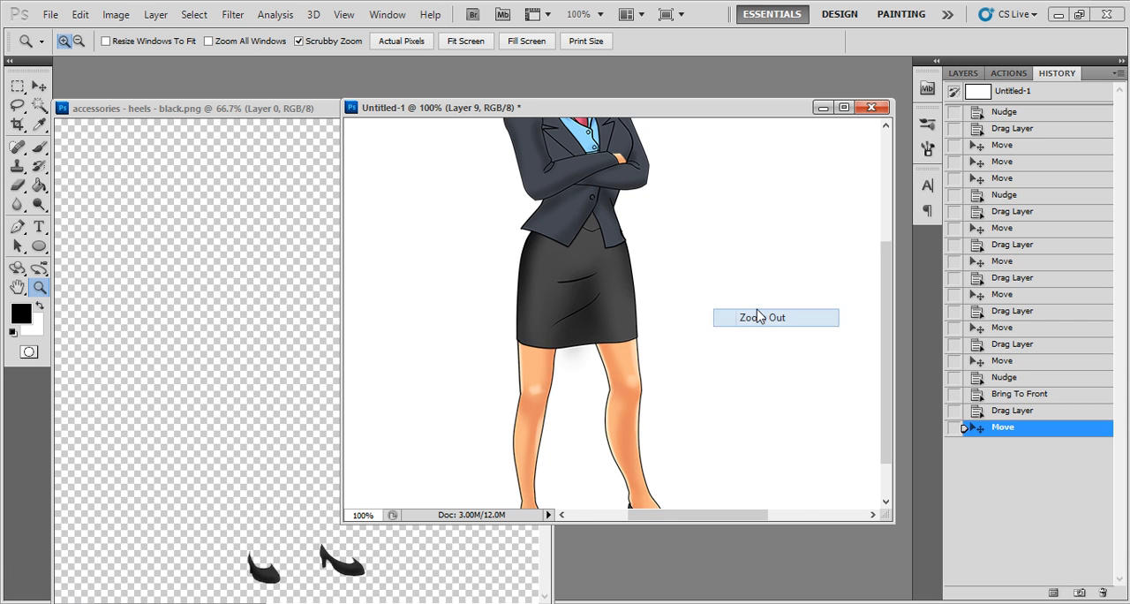
{"action": "left_click", "coordinate": [751, 318]}
{"action": "right_click", "coordinate": [714, 247]}
{"action": "left_click", "coordinate": [749, 339]}
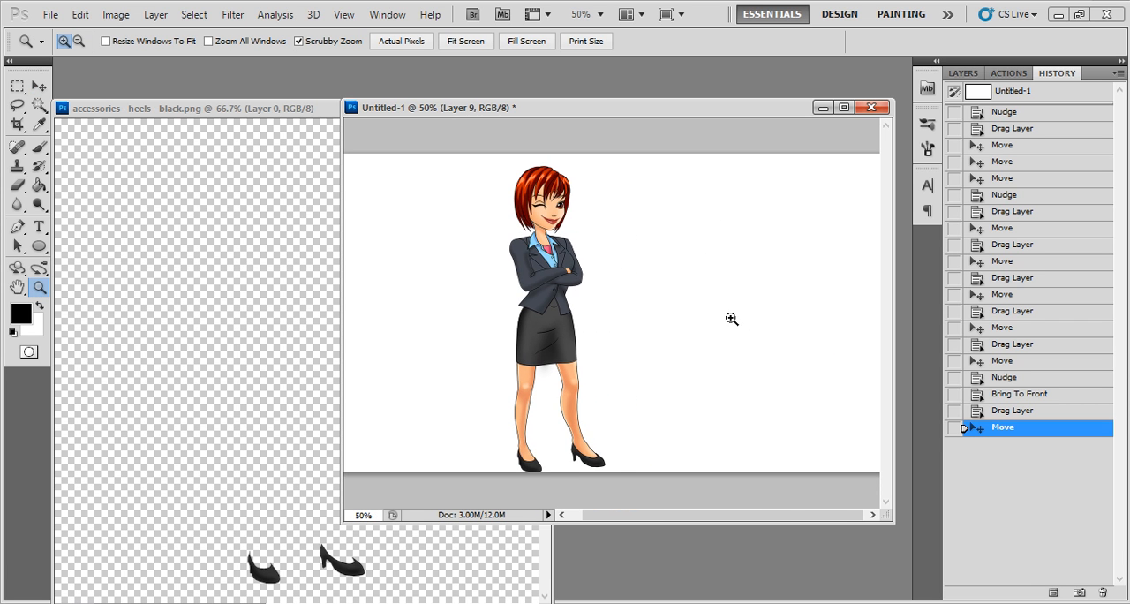
{"action": "left_click", "coordinate": [39, 86]}
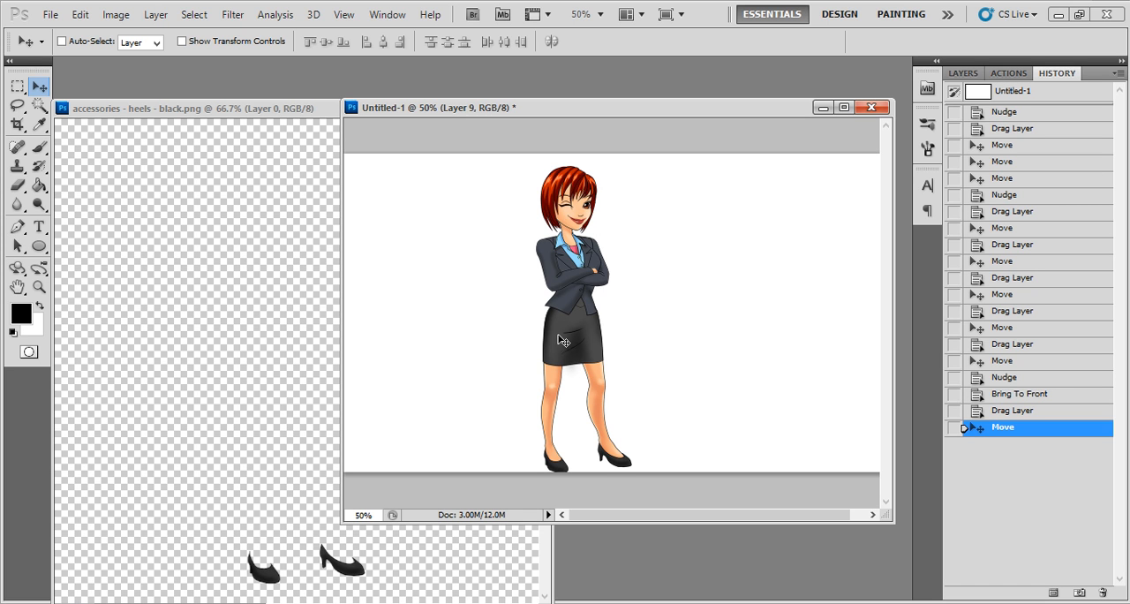
- Crop the canvas to a narrow full-height frame around the character
{"action": "left_click", "coordinate": [17, 124]}
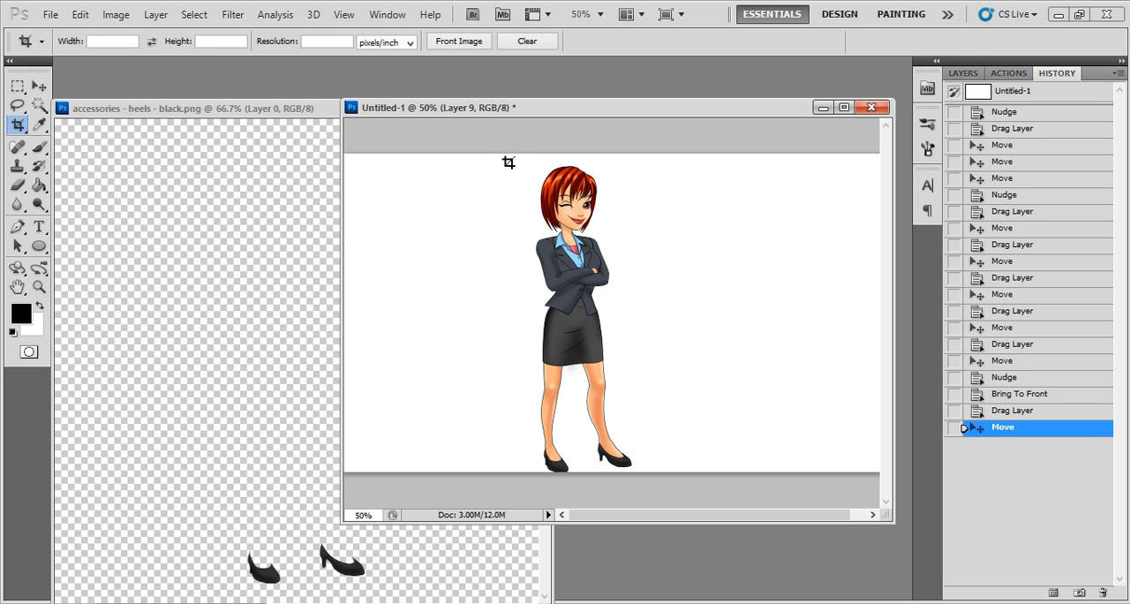
{"action": "left_click_drag", "start_coordinate": [512, 144], "coordinate": [635, 487]}
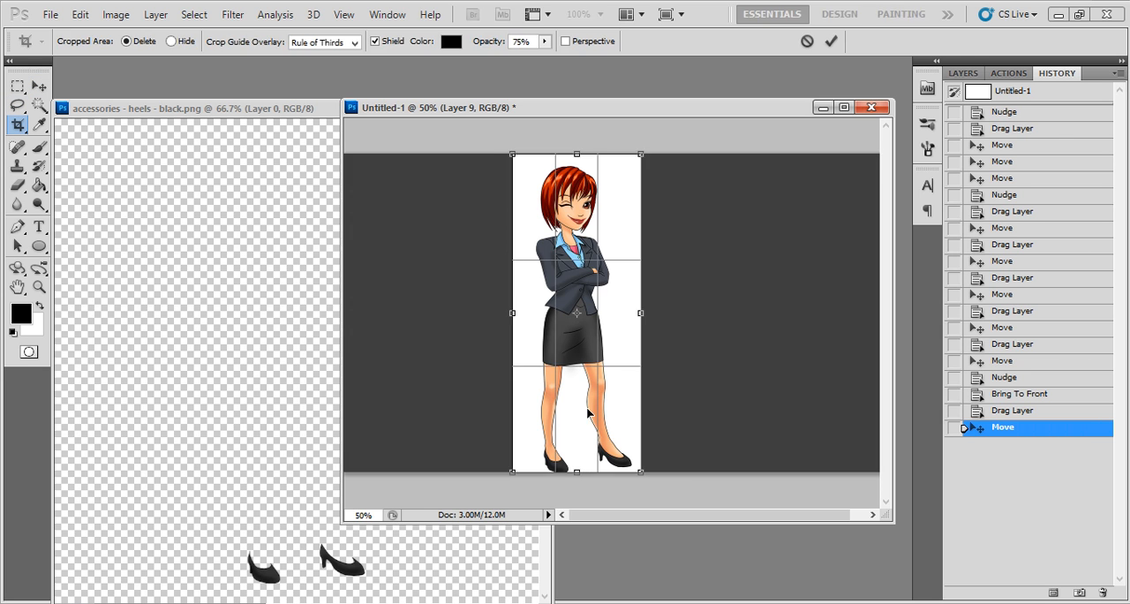
{"action": "left_click_drag", "start_coordinate": [515, 314], "coordinate": [527, 315]}
{"action": "right_click", "coordinate": [559, 283]}
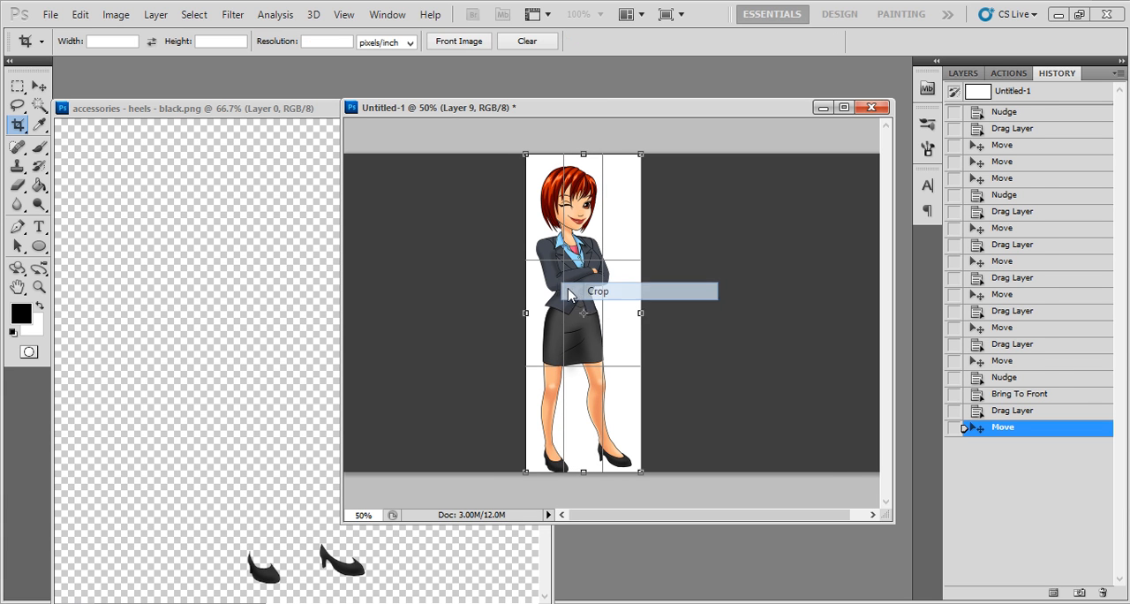
{"action": "left_click", "coordinate": [594, 292]}
- Select and delete the white Background layer so the character stands on transparency
{"action": "key", "text": "v"}
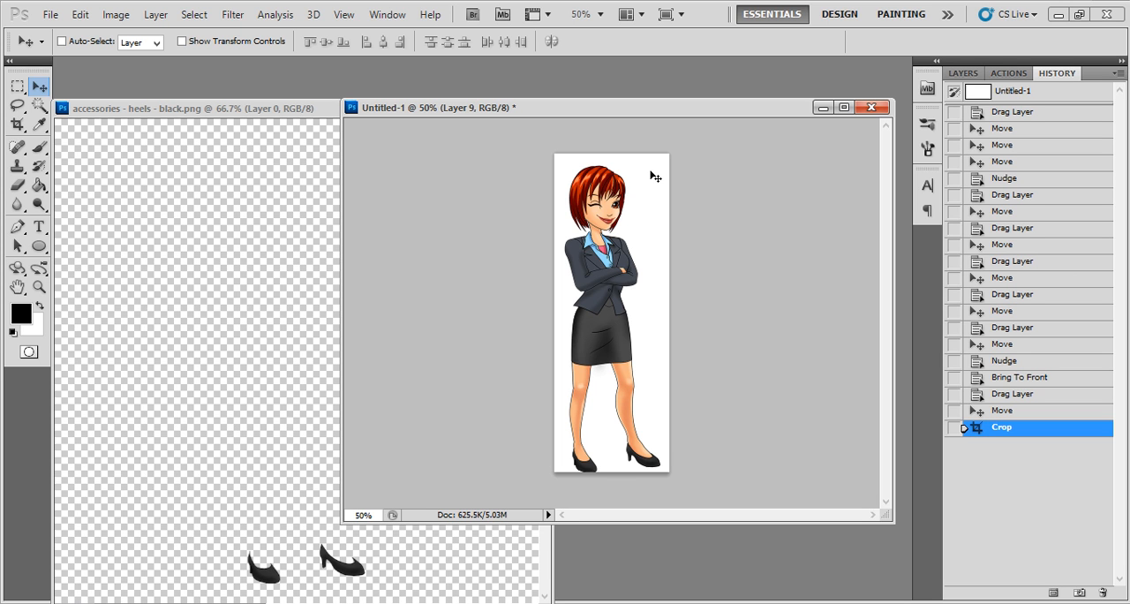
{"action": "right_click", "coordinate": [651, 174]}
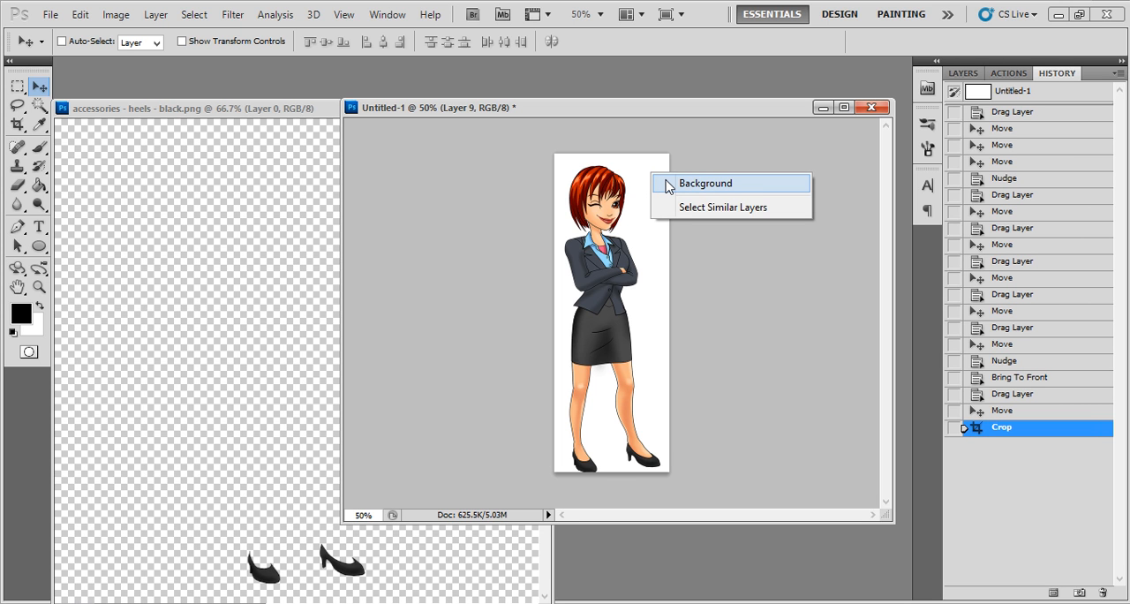
{"action": "left_click", "coordinate": [668, 183]}
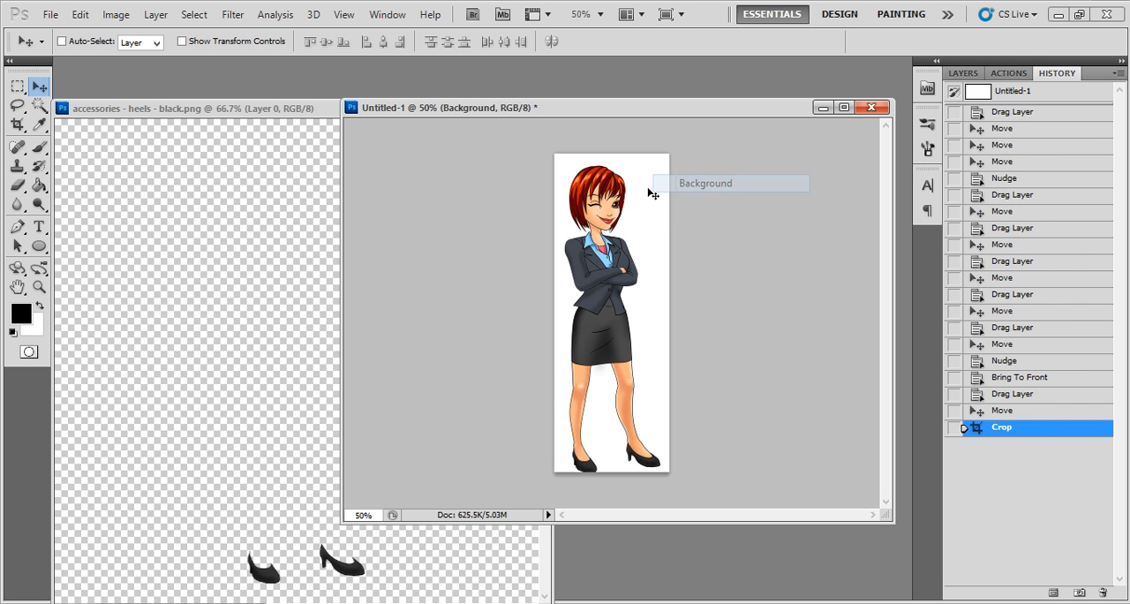
{"action": "key", "text": "Delete"}
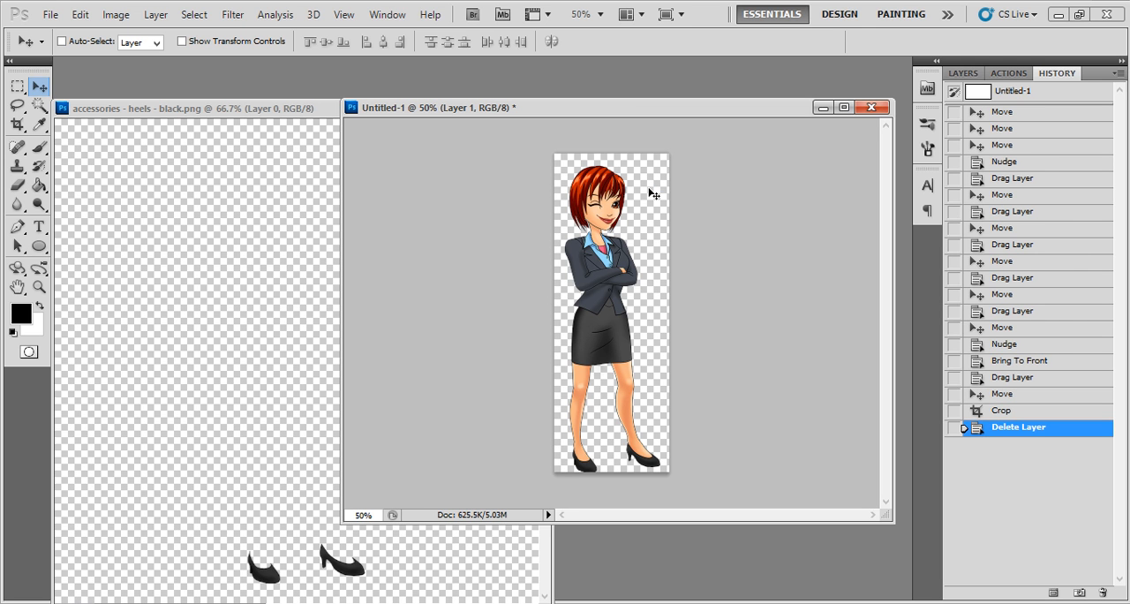
{"action": "left_click", "coordinate": [51, 15]}
{"action": "left_click", "coordinate": [108, 301]}
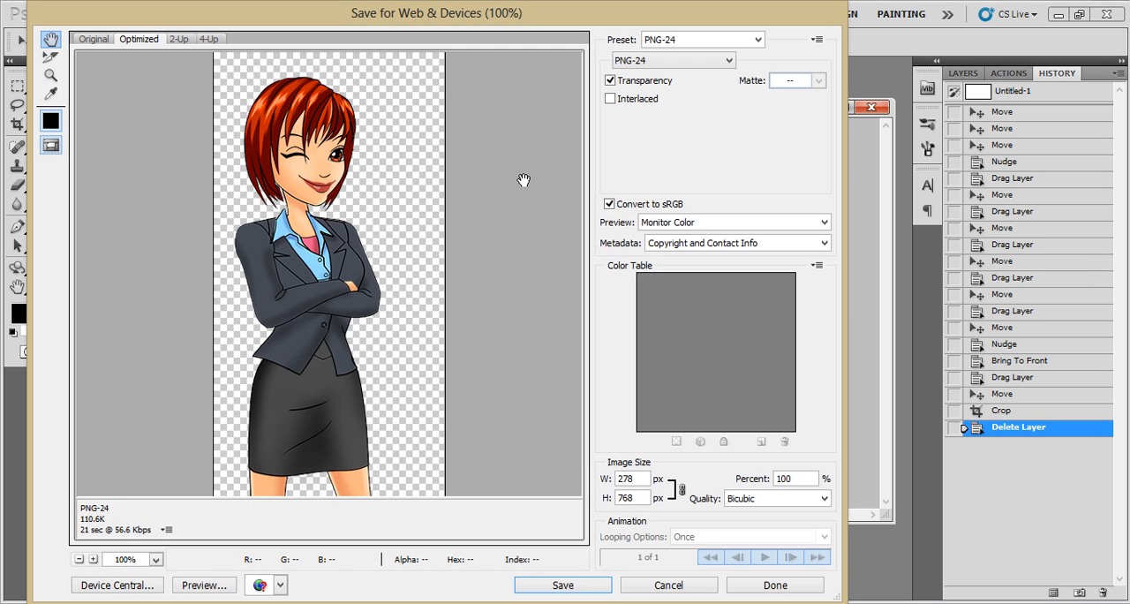
{"action": "key", "text": "Escape"}
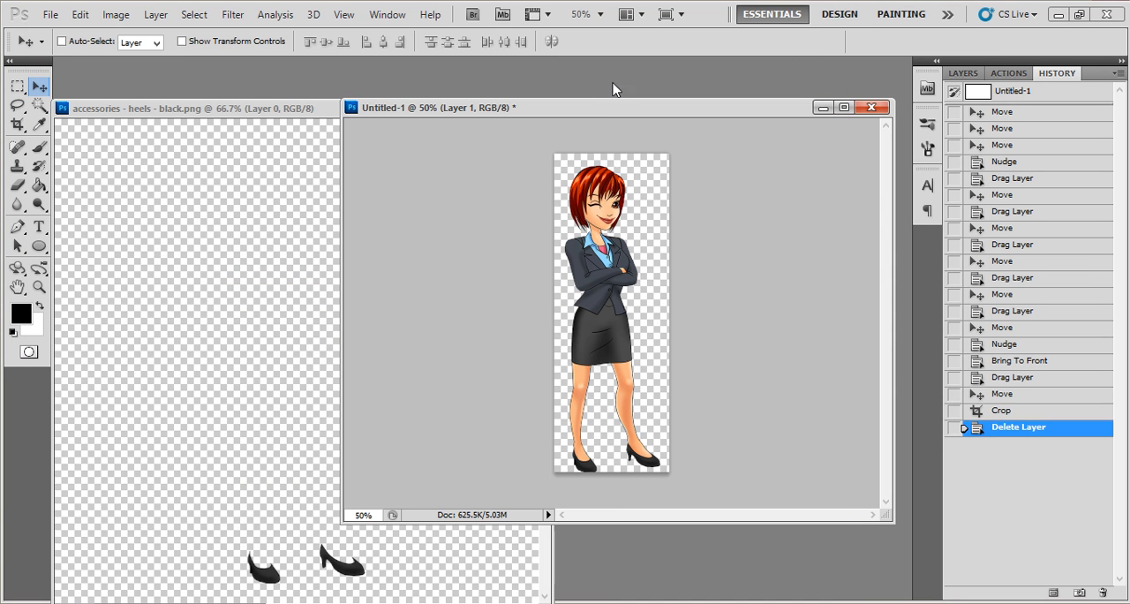
{"action": "right_click", "coordinate": [608, 107]}
{"action": "left_click", "coordinate": [630, 133]}
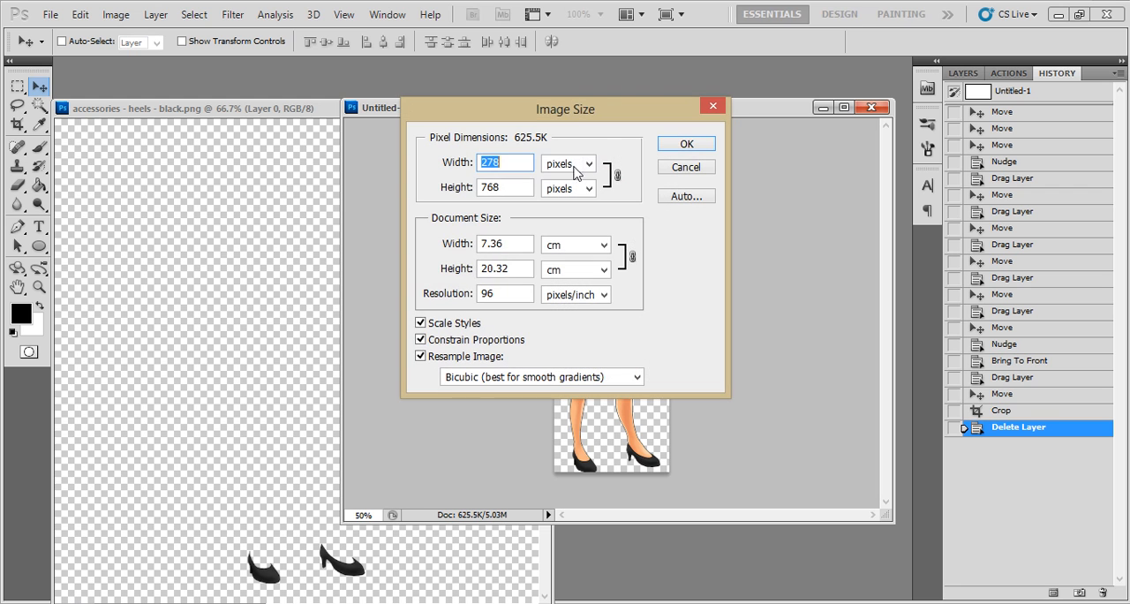
{"action": "type", "text": "1000"}
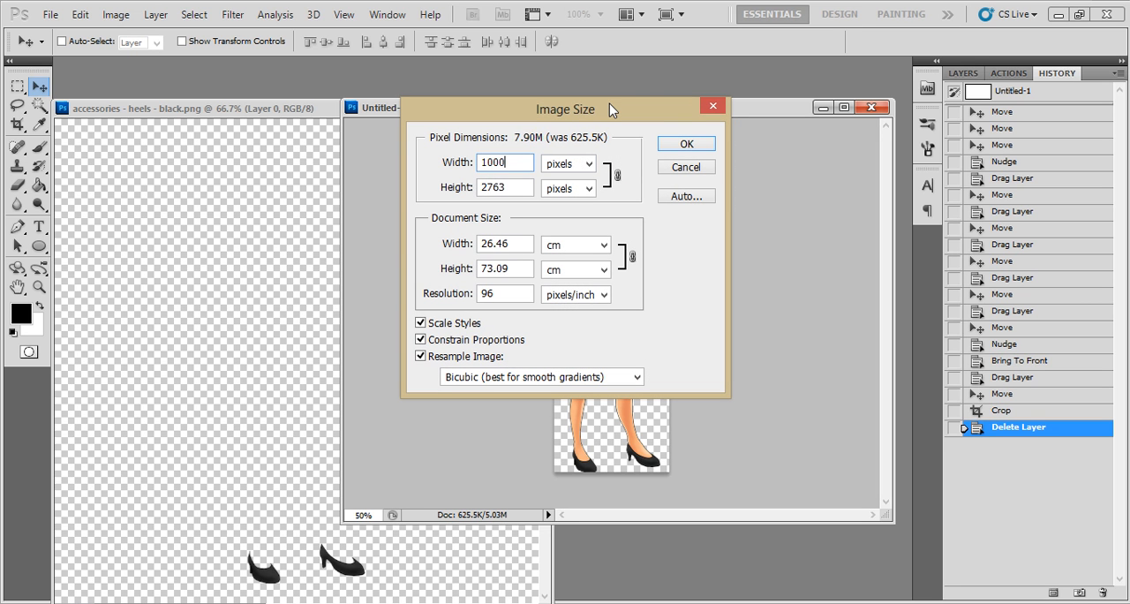
{"action": "key", "text": "BackSpace"}
{"action": "key", "text": "BackSpace"}
{"action": "key", "text": "BackSpace"}
{"action": "key", "text": "Escape"}
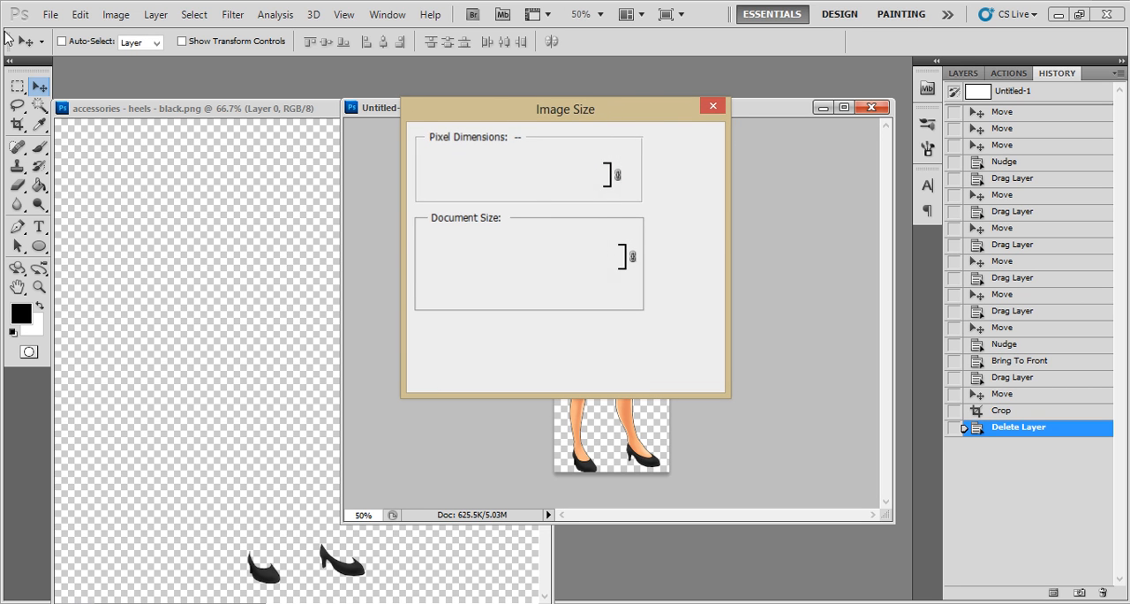
- Export the character for web with the PNG-24 preset as female on the Desktop, and minimize Photoshop to reveal the file
{"action": "left_click", "coordinate": [51, 14]}
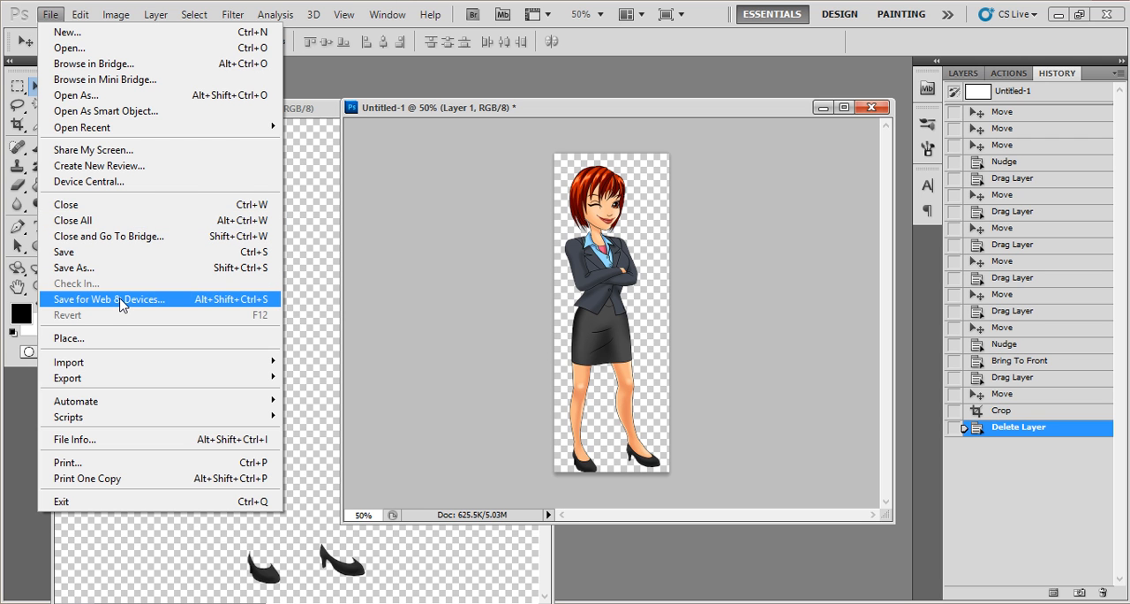
{"action": "left_click", "coordinate": [120, 300]}
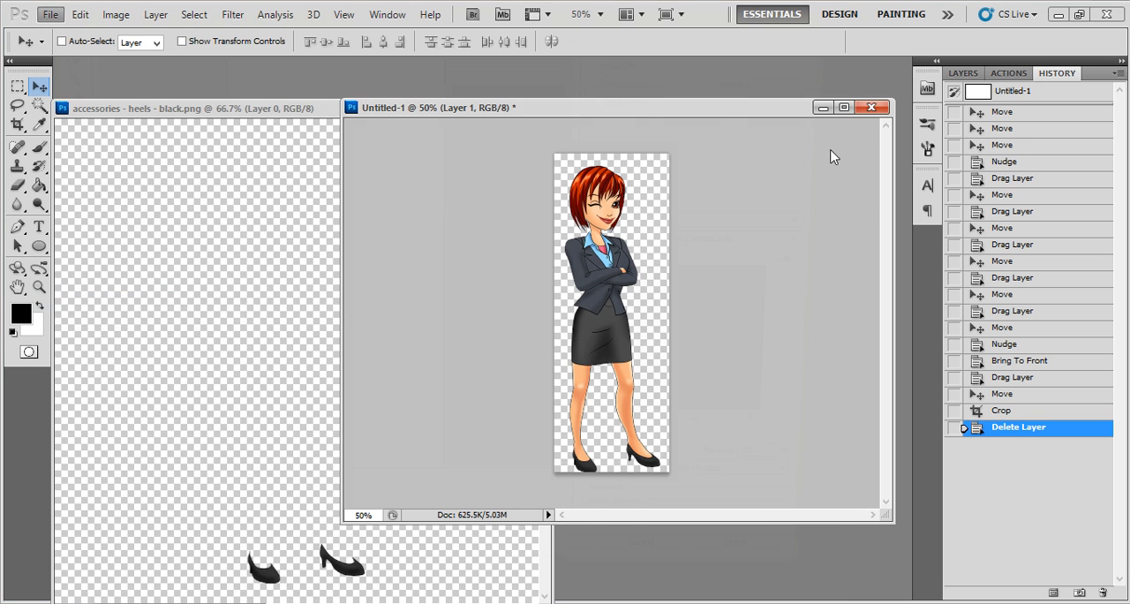
{"action": "left_click", "coordinate": [721, 39]}
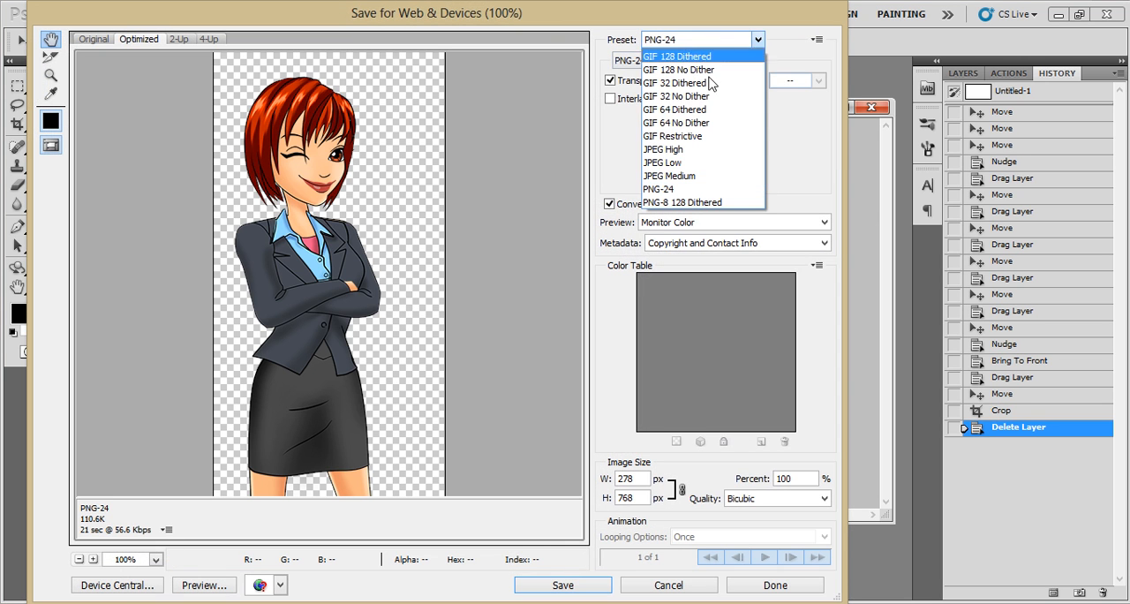
{"action": "left_click", "coordinate": [687, 187]}
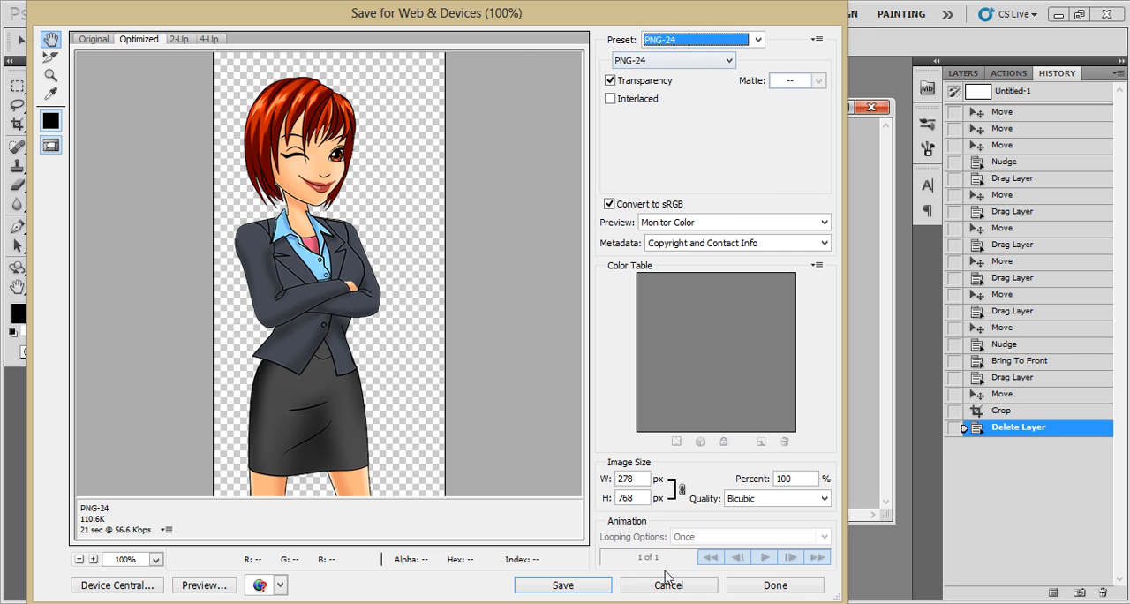
{"action": "left_click", "coordinate": [607, 586]}
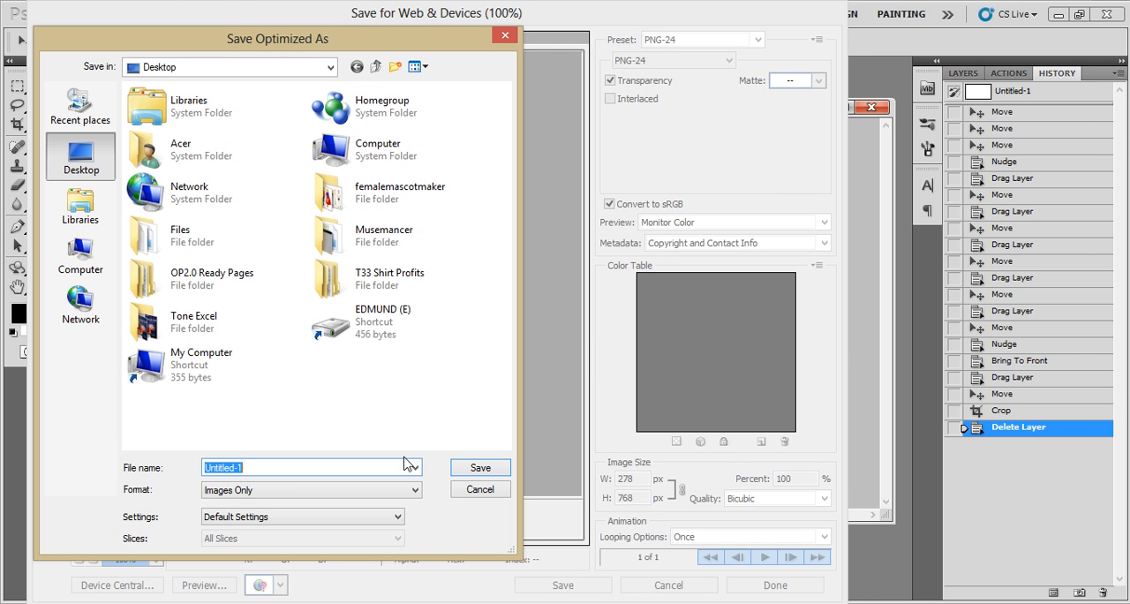
{"action": "type", "text": "femal"}
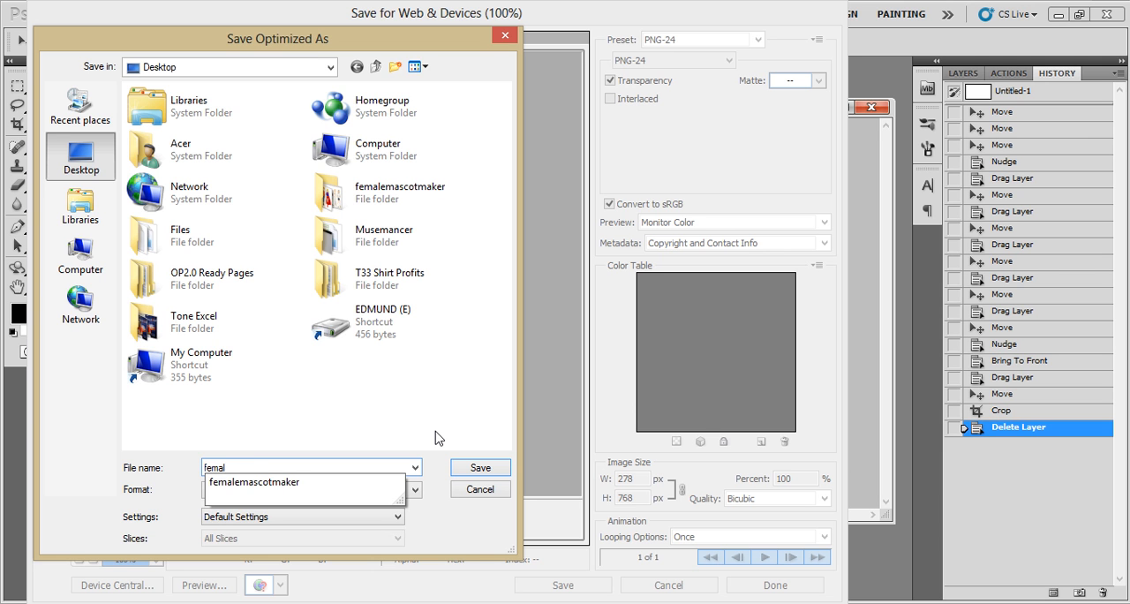
{"action": "key", "text": "Return"}
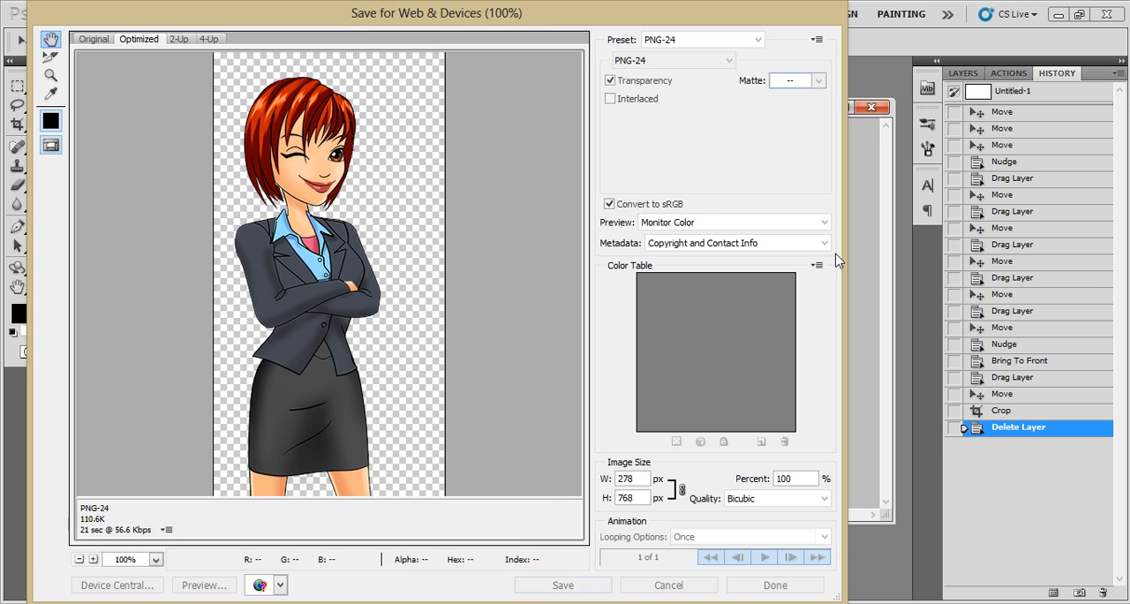
{"action": "left_click", "coordinate": [1059, 13]}
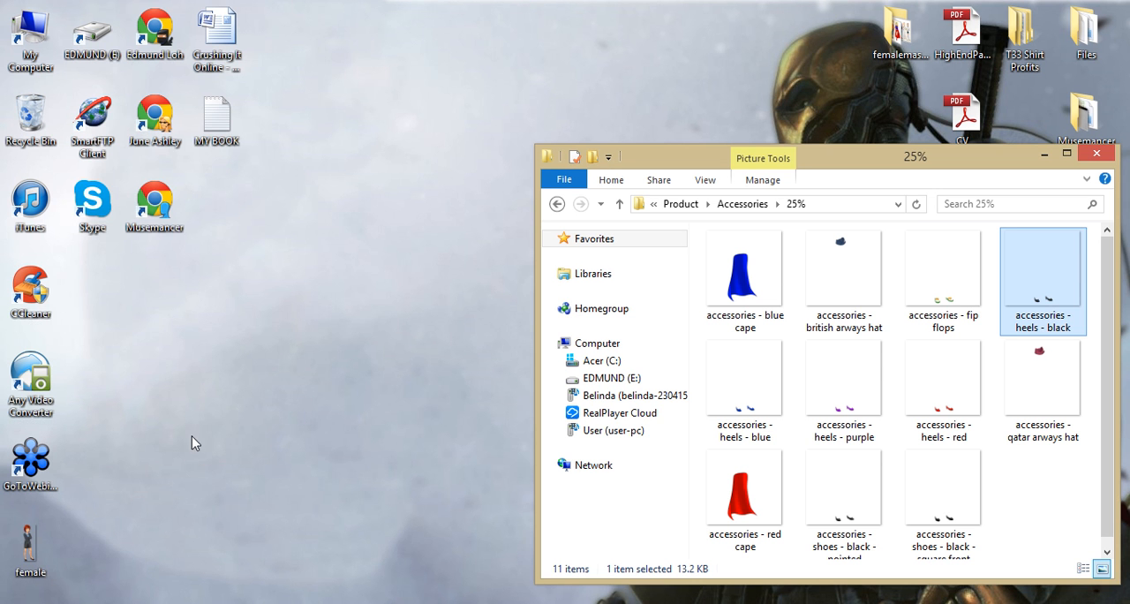